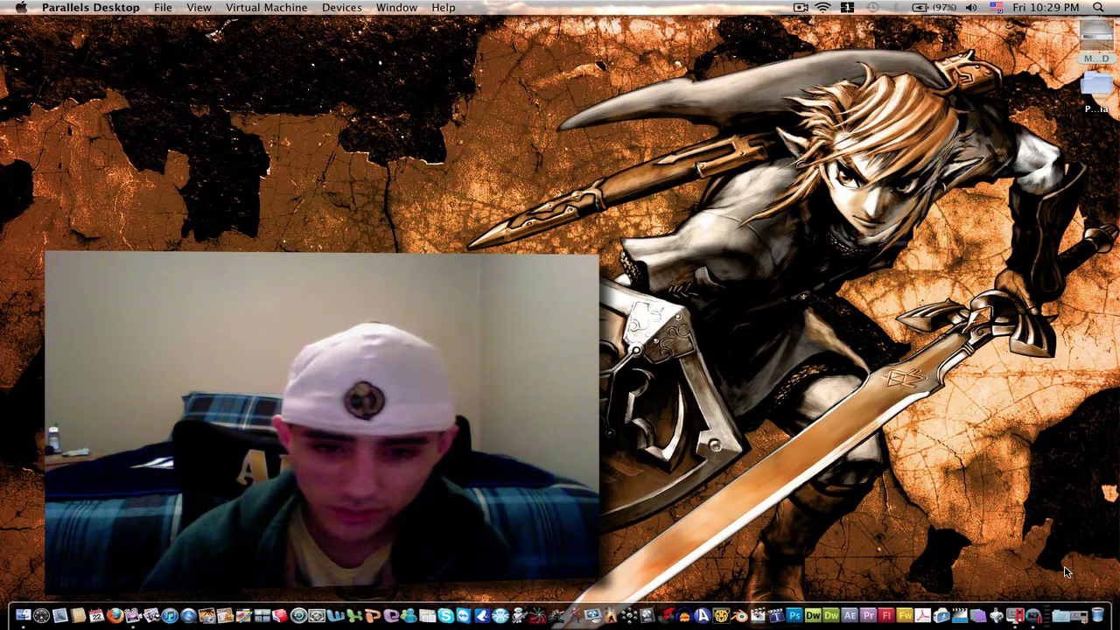
Step: Switch to the Windows 7 virtual machine running Vegas Pro and copy the clip at 00:00:07;13 on the video track
{"action": "left_click", "coordinate": [1077, 611]}
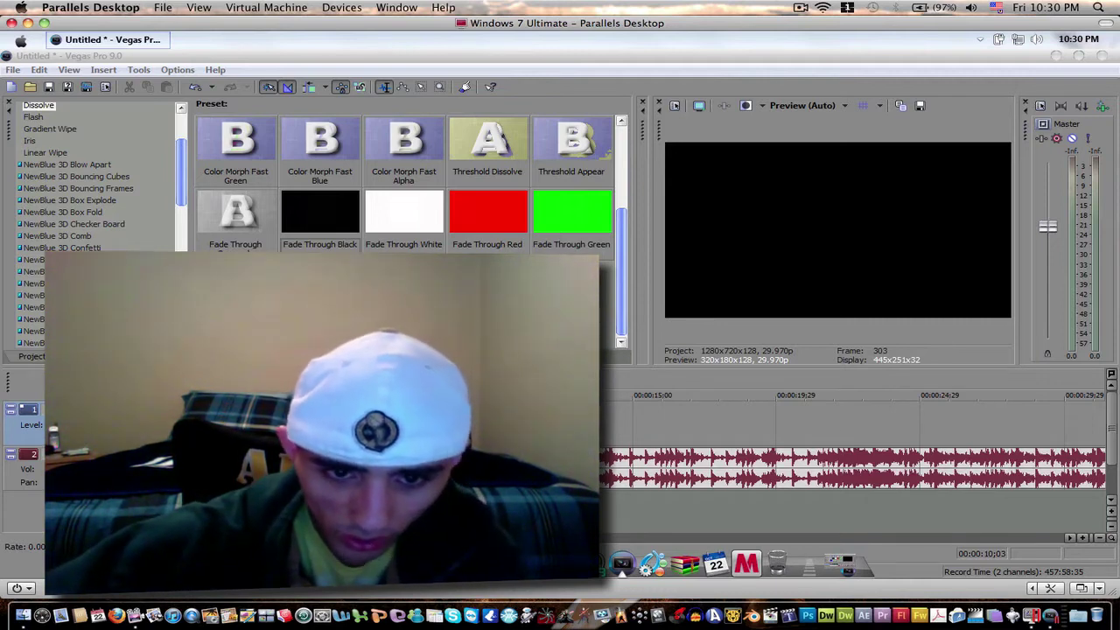
{"action": "left_click", "coordinate": [416, 518]}
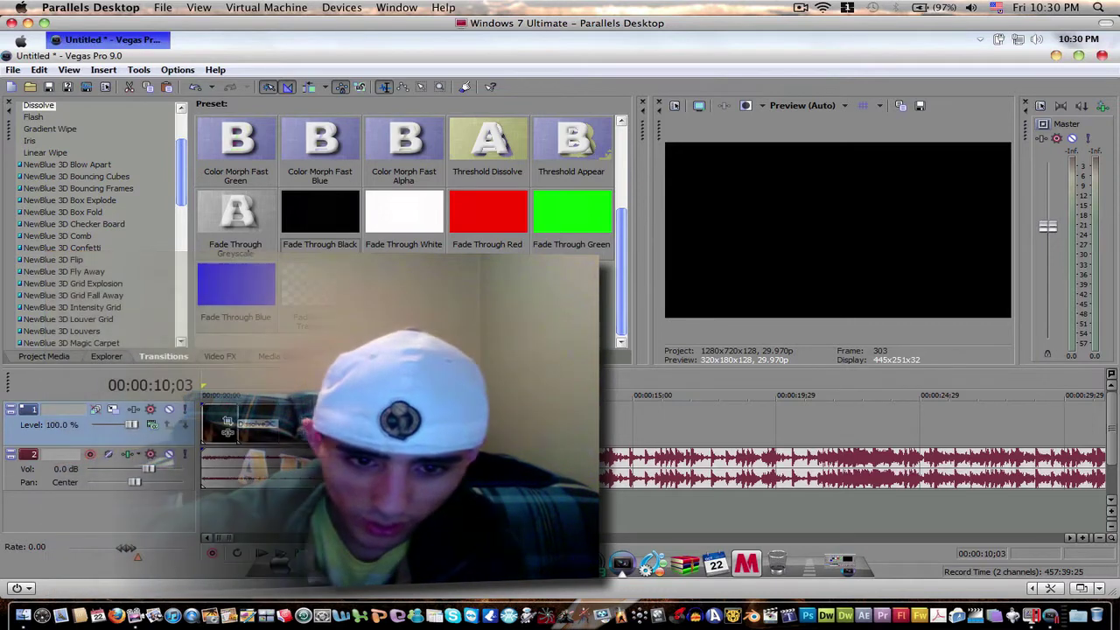
{"action": "left_click", "coordinate": [415, 440]}
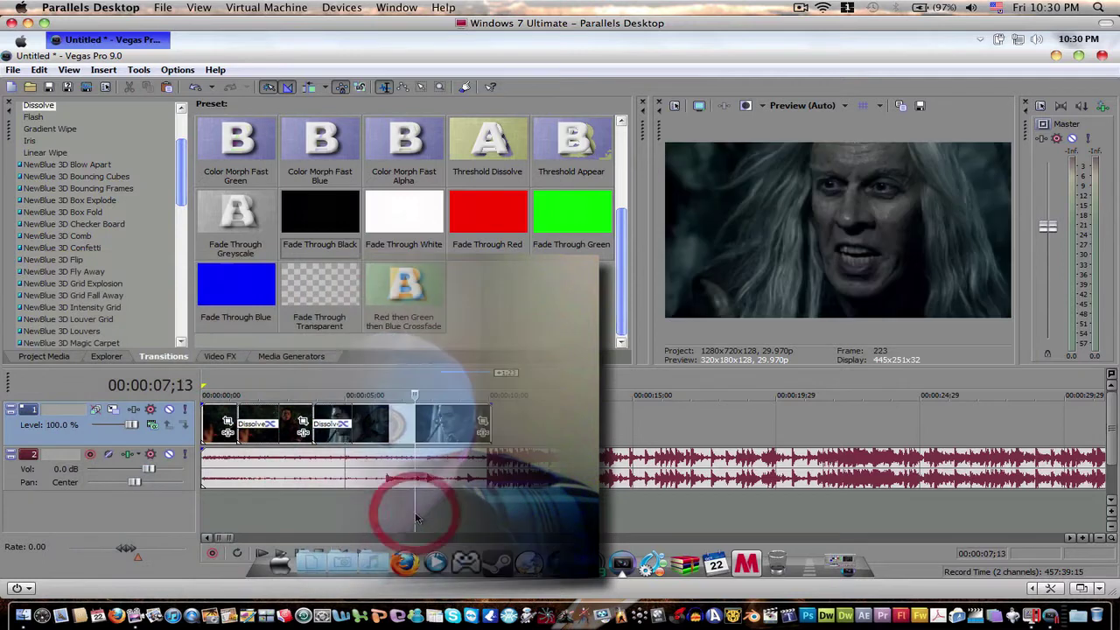
{"action": "right_click", "coordinate": [403, 431]}
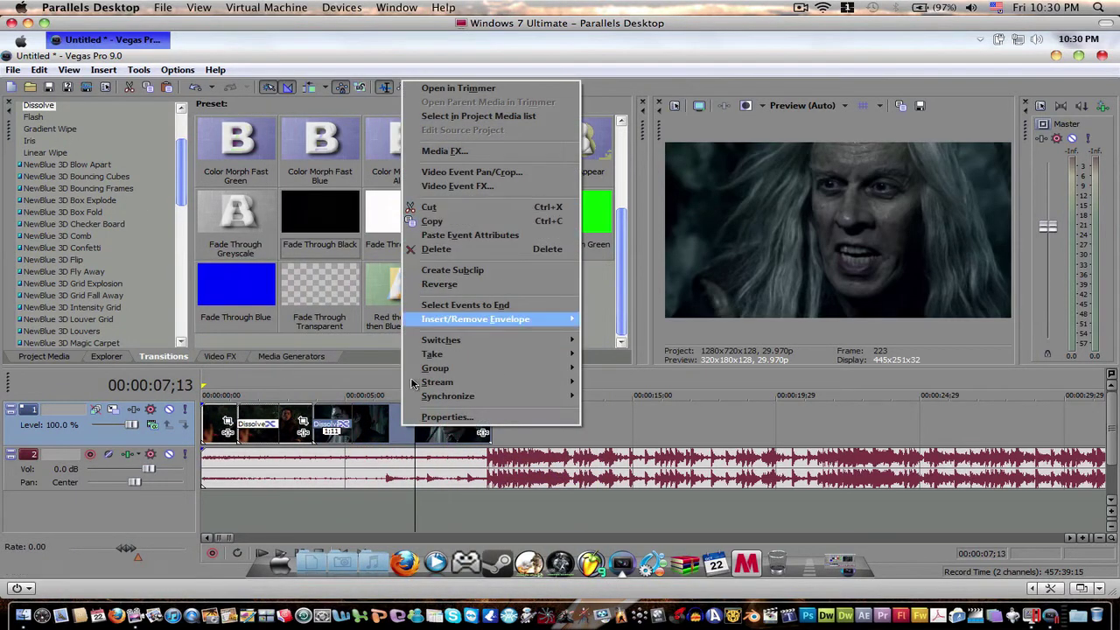
{"action": "left_click", "coordinate": [448, 221]}
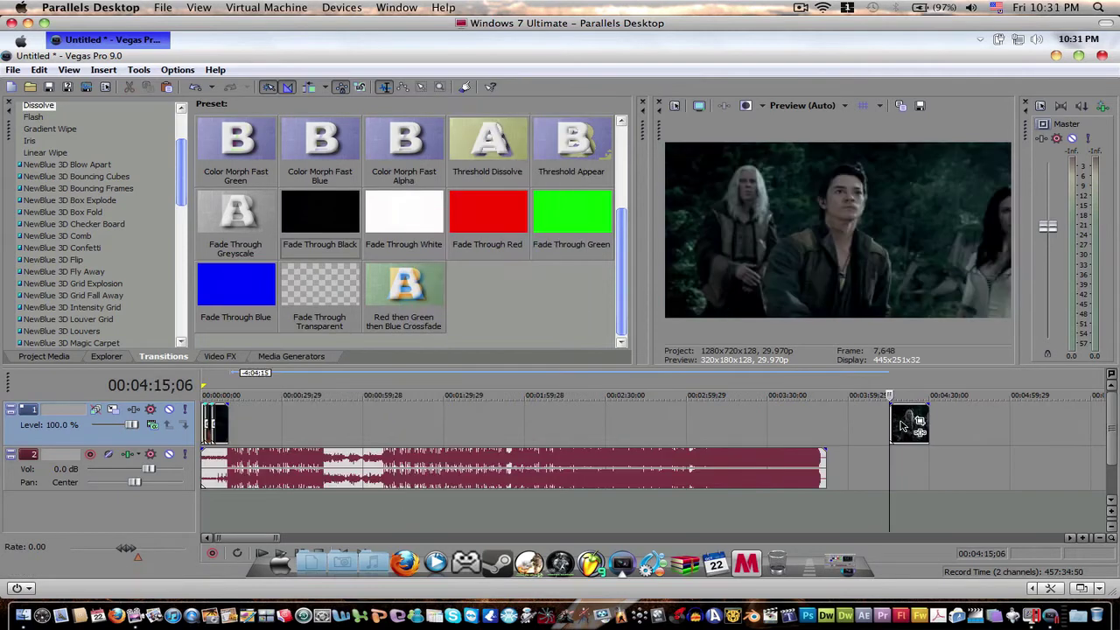
Step: Move the separate clip at about 00:04:15 on the video track so it directly follows the opening group of clips
{"action": "left_click", "coordinate": [902, 426]}
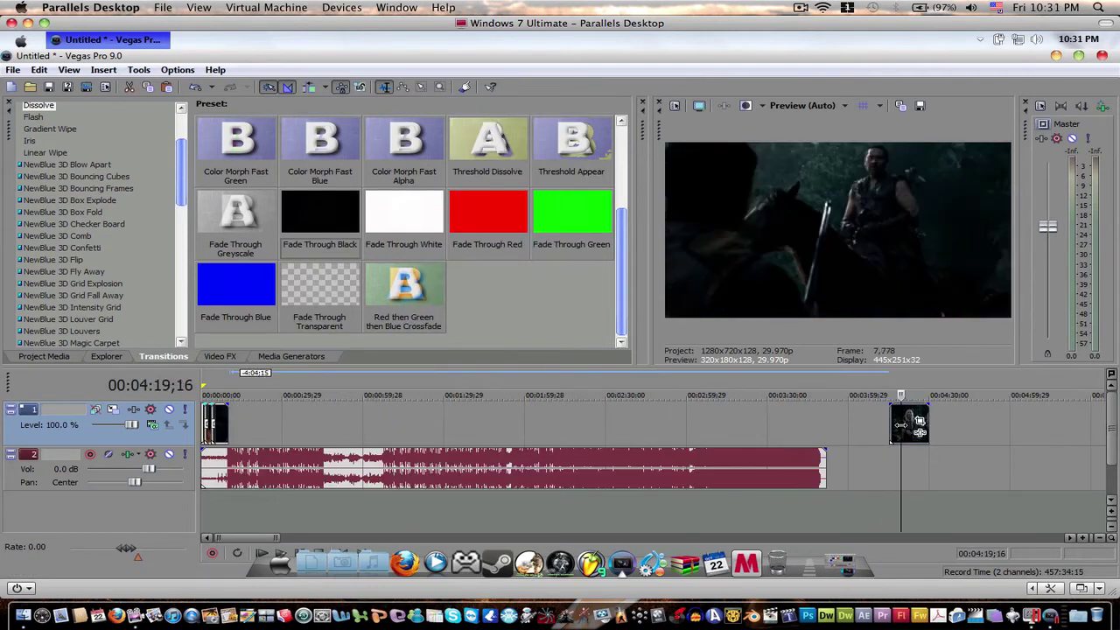
{"action": "right_click", "coordinate": [905, 426]}
{"action": "left_click", "coordinate": [934, 216]}
{"action": "left_click_drag", "start_coordinate": [907, 420], "coordinate": [248, 441]}
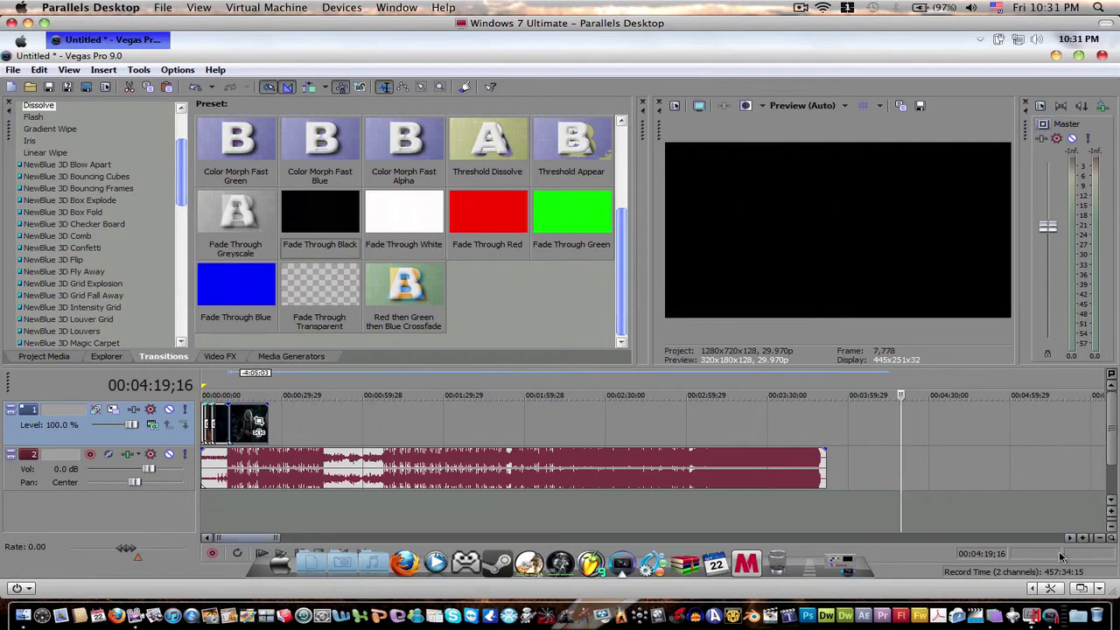
Step: Split the moved clip at 00:00:11;26 and cut the part after the split
{"action": "left_click", "coordinate": [1082, 537]}
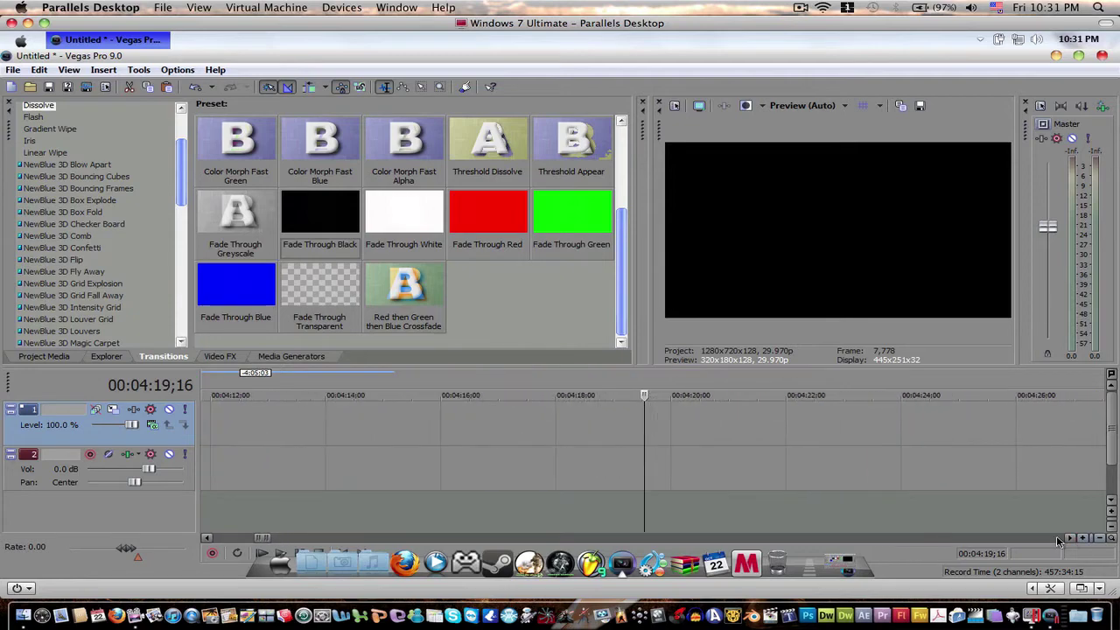
{"action": "left_click_drag", "start_coordinate": [262, 538], "coordinate": [214, 538]}
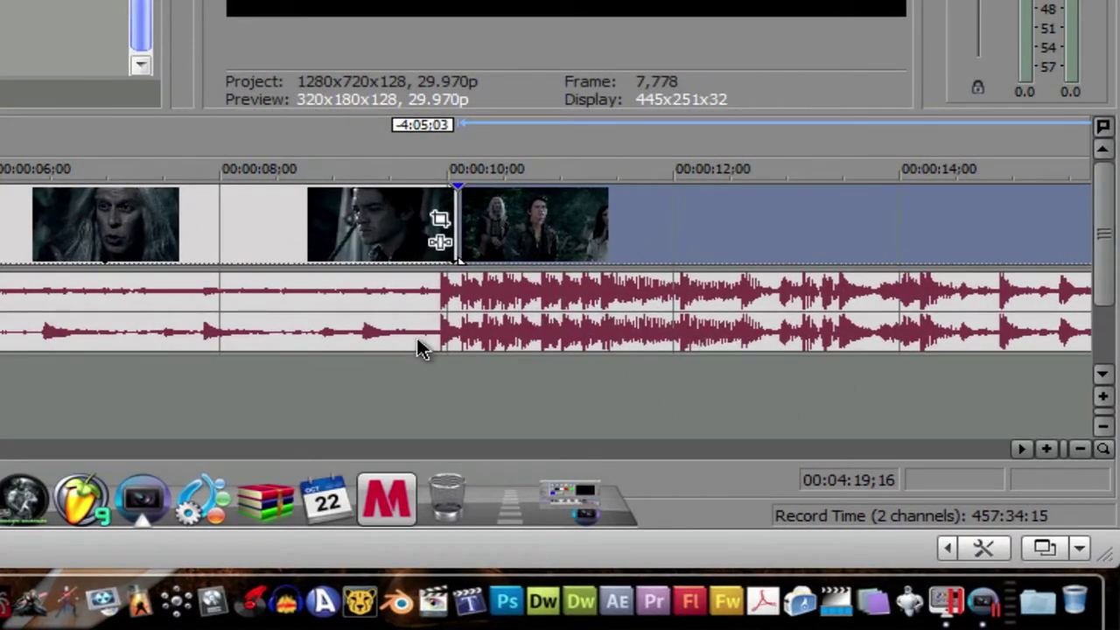
{"action": "left_click", "coordinate": [1047, 448]}
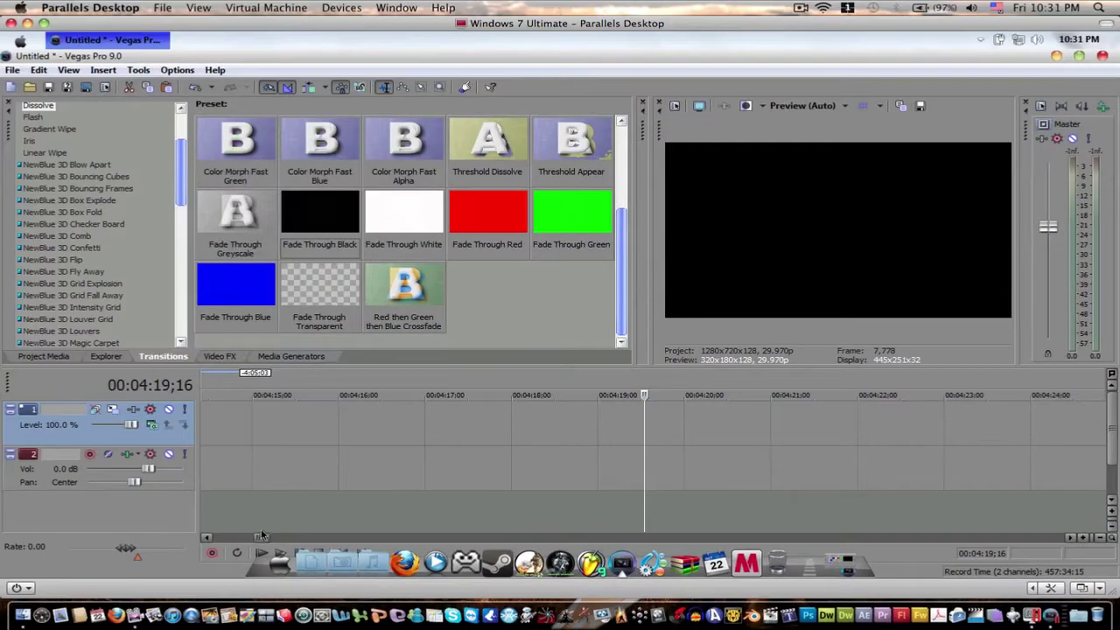
{"action": "left_click_drag", "start_coordinate": [267, 535], "coordinate": [213, 538]}
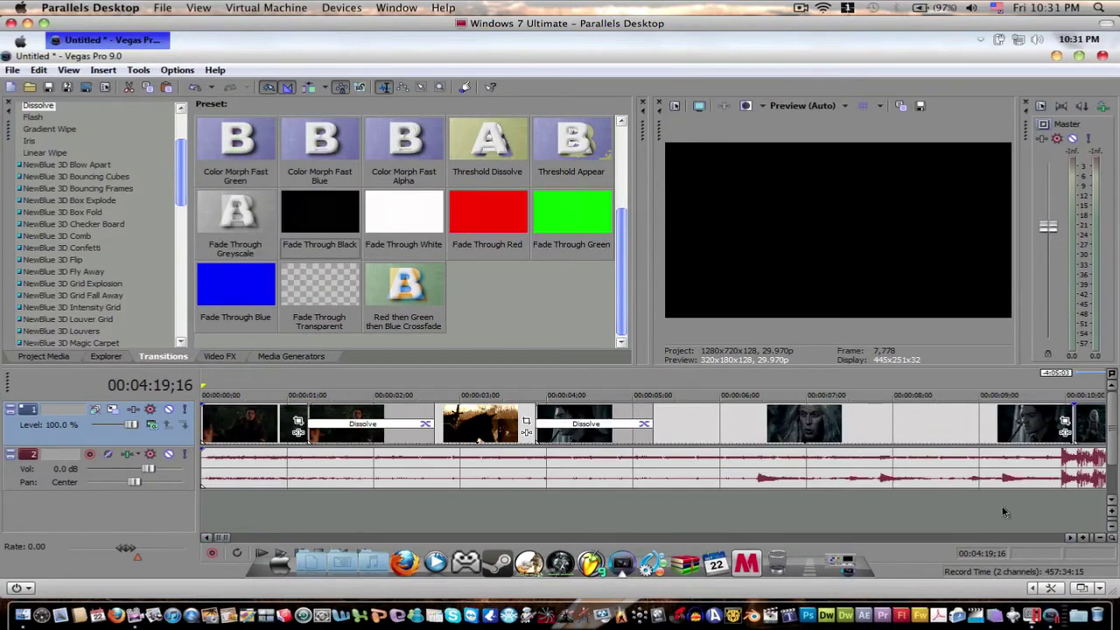
{"action": "left_click", "coordinate": [1073, 537]}
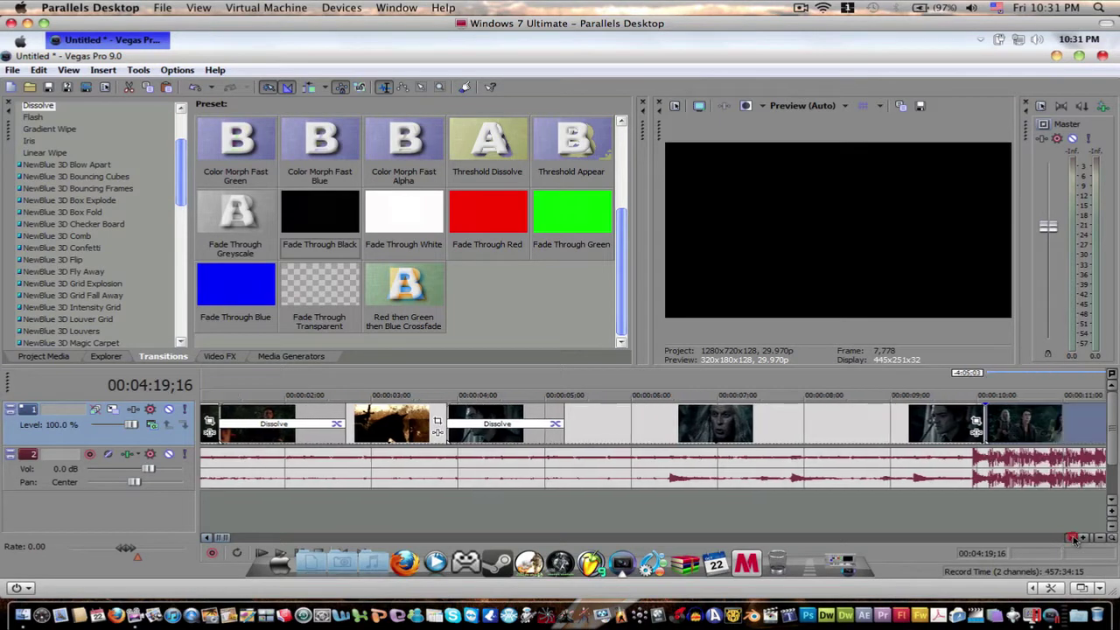
{"action": "left_click_drag", "start_coordinate": [1073, 537], "coordinate": [1073, 537]}
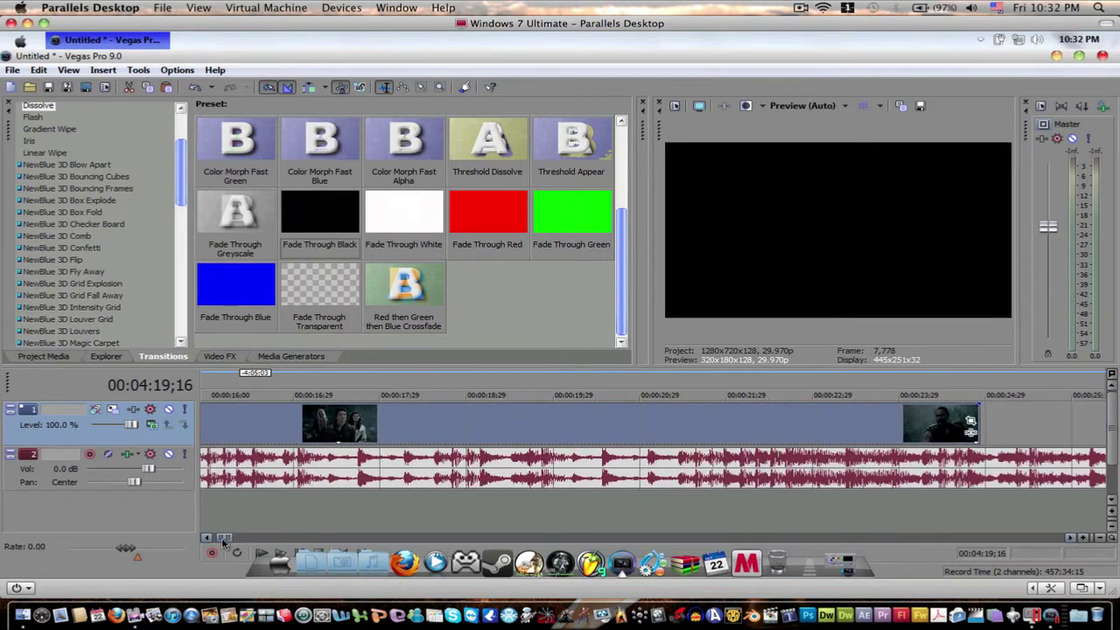
{"action": "left_click_drag", "start_coordinate": [206, 540], "coordinate": [206, 540]}
{"action": "left_click", "coordinate": [739, 430]}
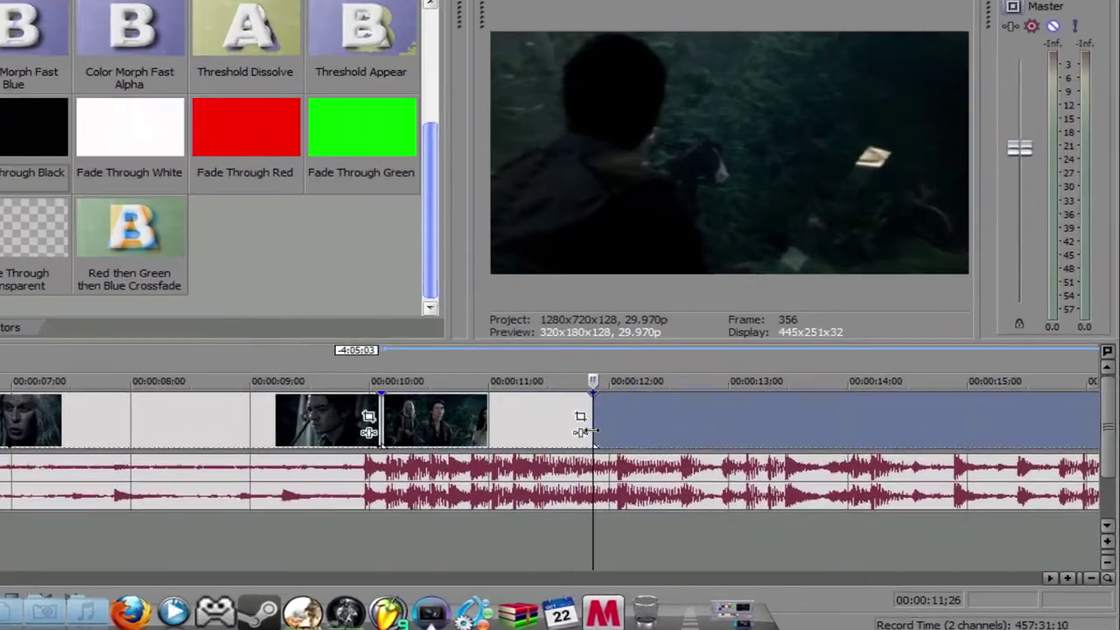
{"action": "right_click", "coordinate": [663, 419]}
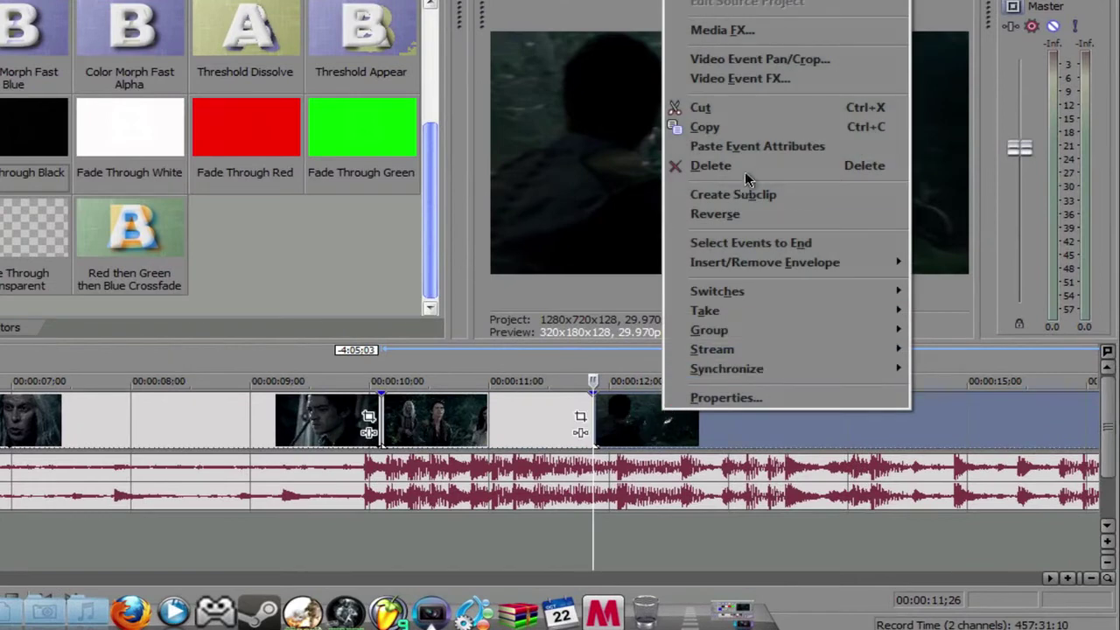
{"action": "left_click", "coordinate": [725, 107]}
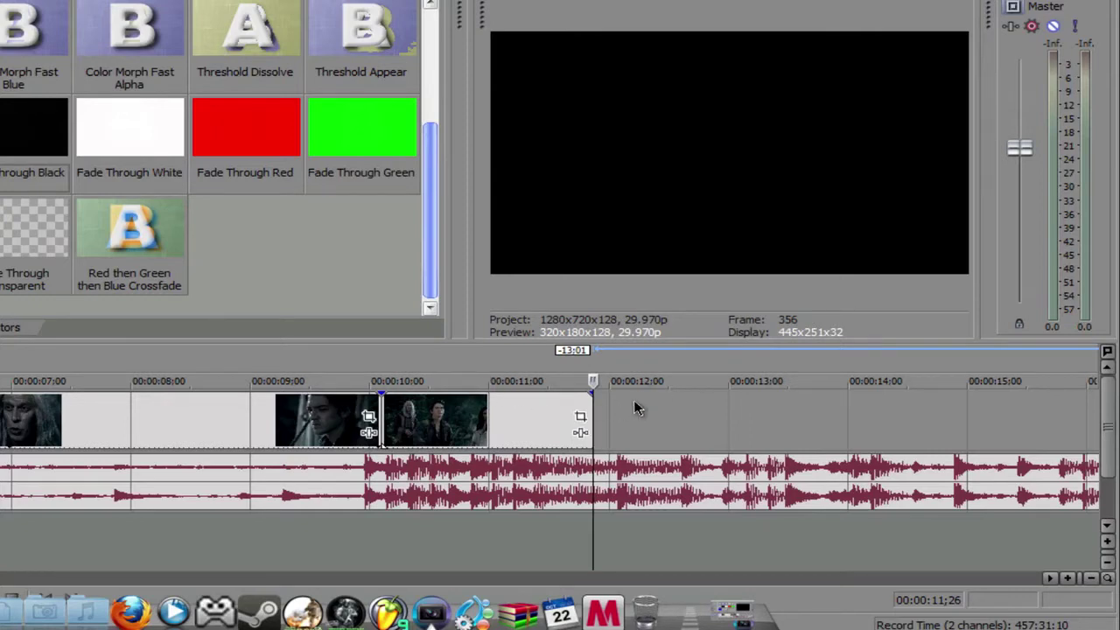
Step: Split the preceding clip with the white-haired man at 00:00:06;07 and cut the part after the split
{"action": "left_click", "coordinate": [445, 536]}
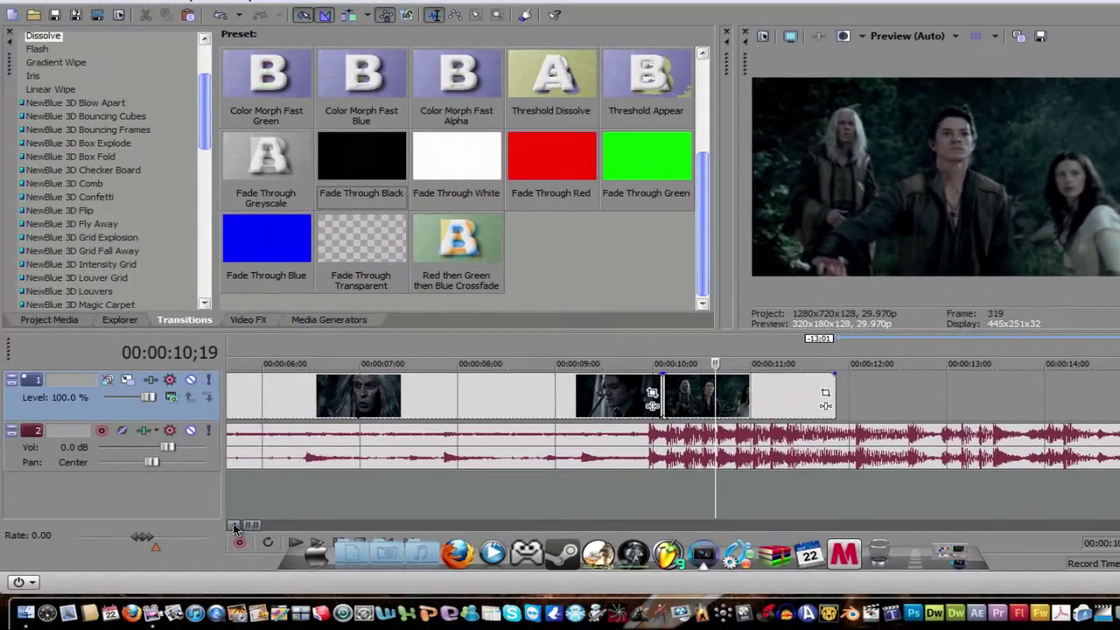
{"action": "left_click", "coordinate": [235, 529]}
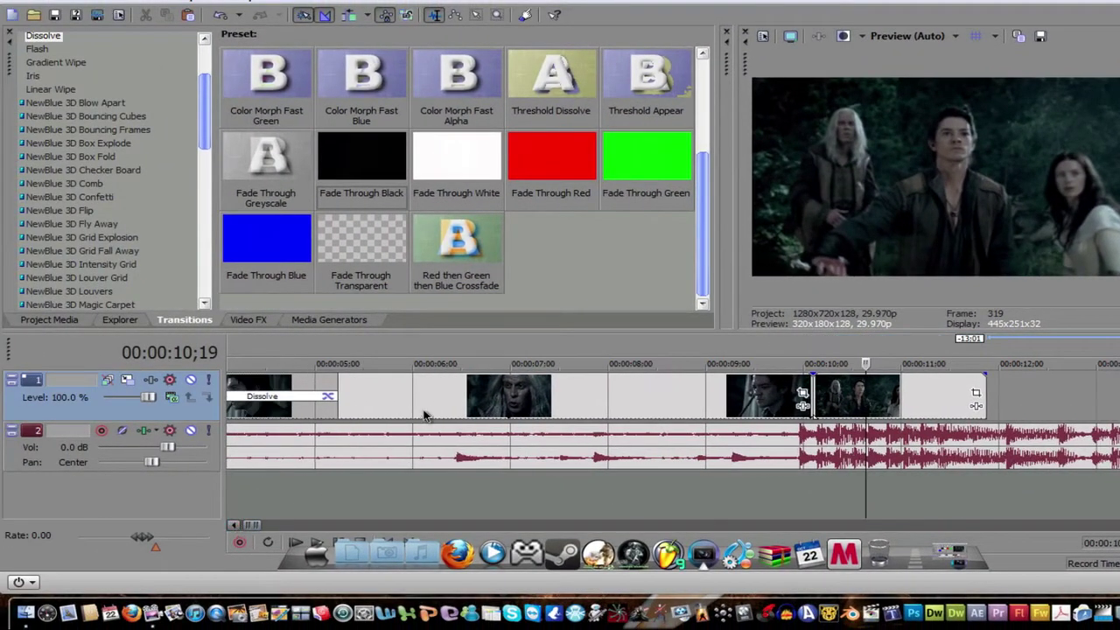
{"action": "left_click", "coordinate": [436, 409]}
{"action": "right_click", "coordinate": [473, 398]}
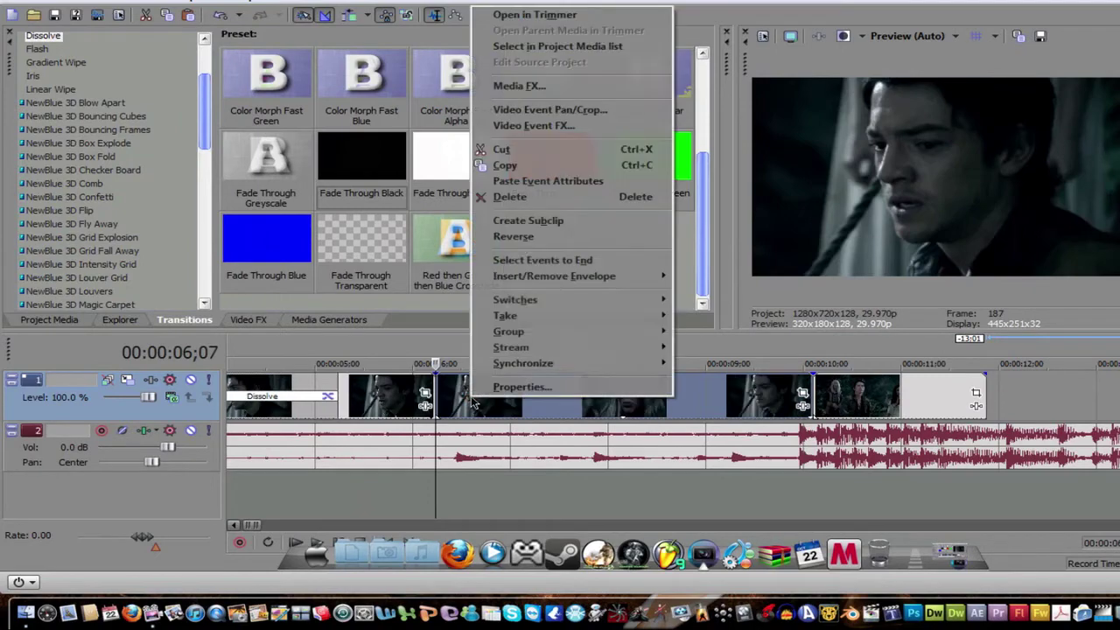
{"action": "left_click", "coordinate": [504, 147]}
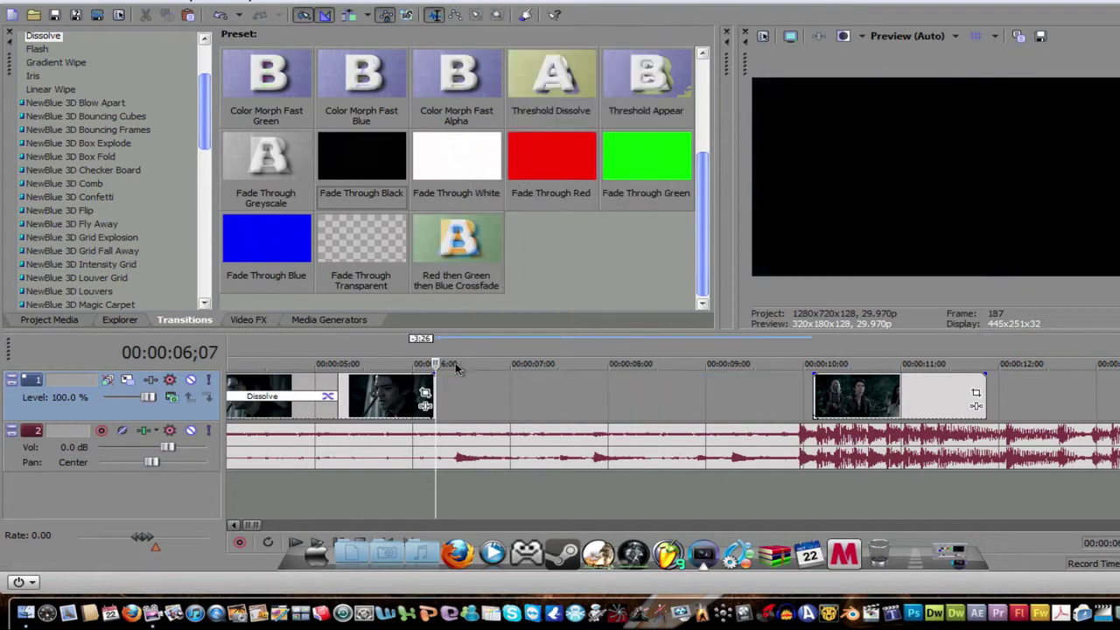
Step: Overlap the last clip with the preceding one by 15 frames and shorten the dissolve after the fire clip to 9 frames
{"action": "left_click_drag", "start_coordinate": [910, 395], "coordinate": [484, 397]}
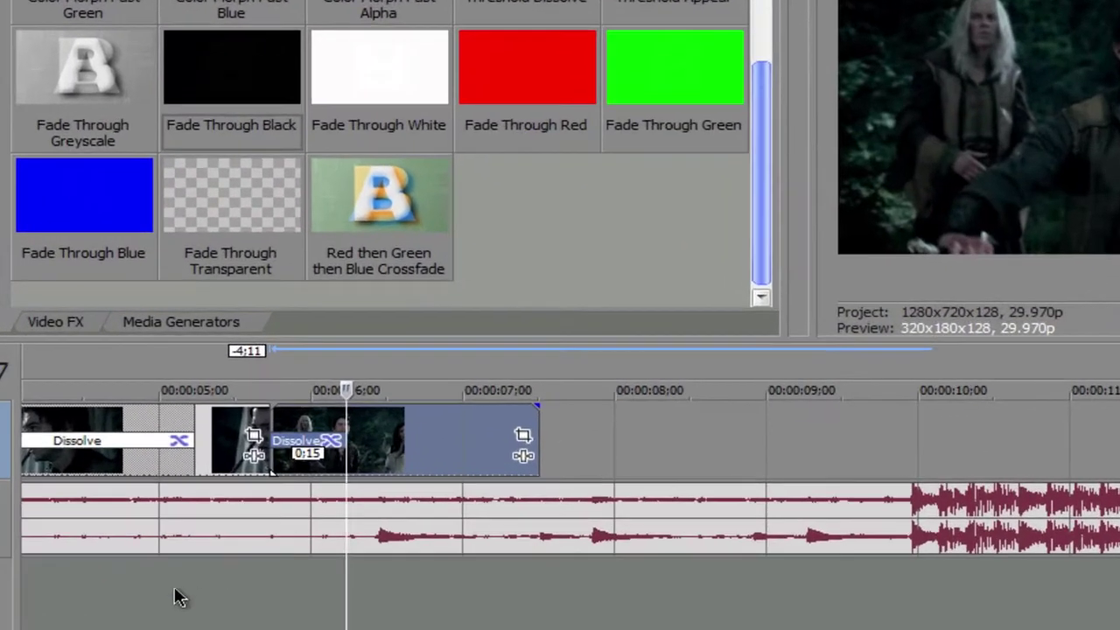
{"action": "left_click_drag", "start_coordinate": [131, 629], "coordinate": [91, 628]}
{"action": "left_click_drag", "start_coordinate": [813, 425], "coordinate": [643, 442]}
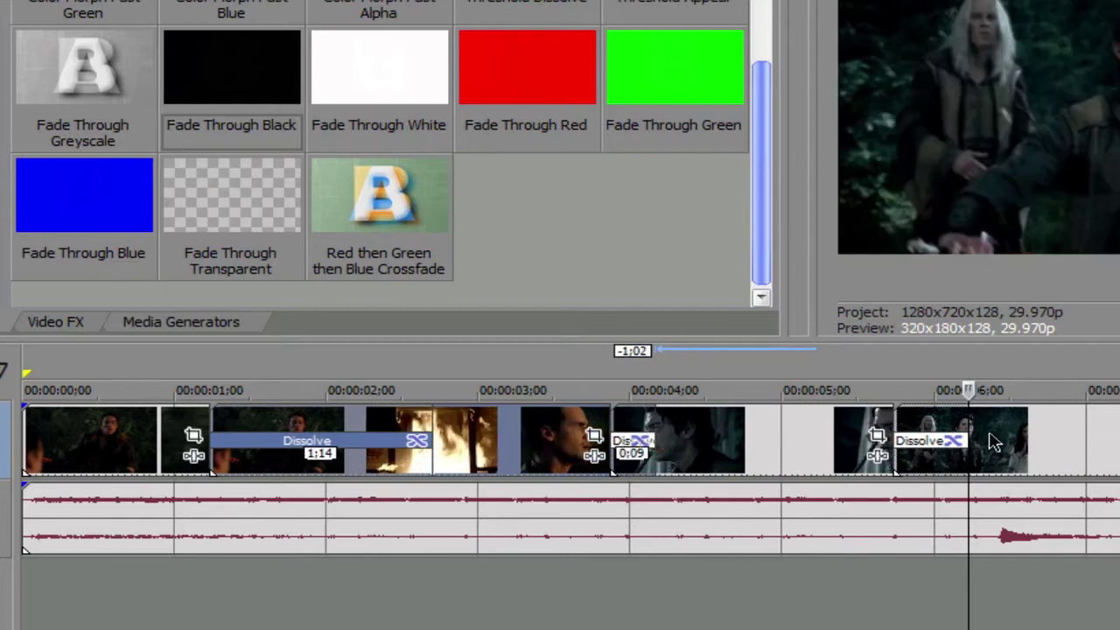
Step: Move the last clip earlier so it ends at 00:00:06;07, and extend the preceding clip into it for a 16-frame dissolve
{"action": "left_click", "coordinate": [993, 433]}
{"action": "left_click_drag", "start_coordinate": [993, 433], "coordinate": [863, 428]}
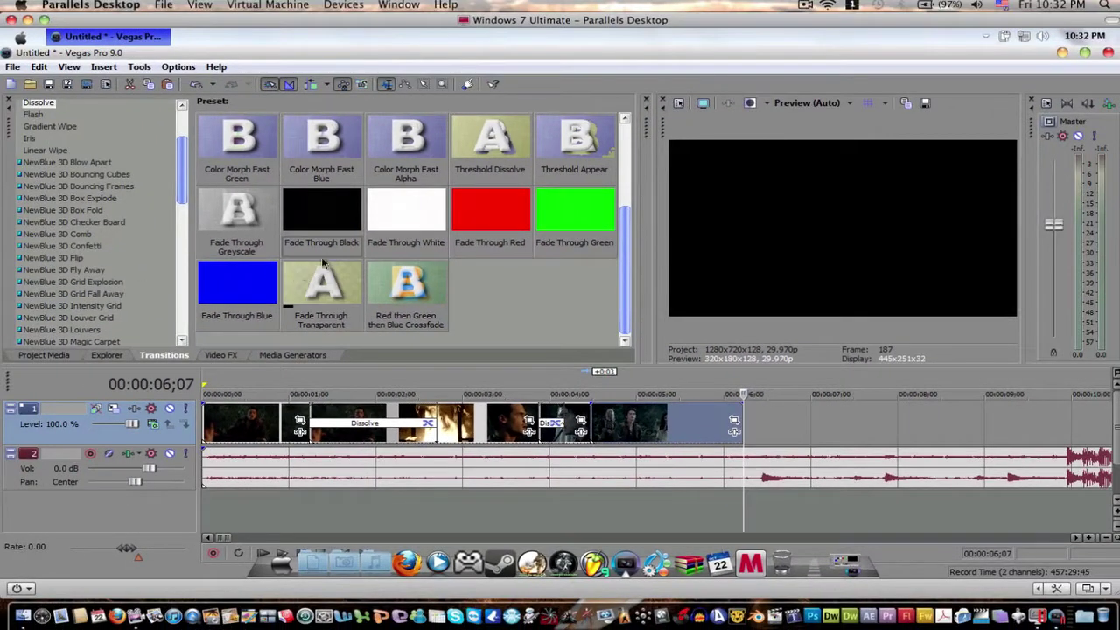
{"action": "left_click_drag", "start_coordinate": [322, 214], "coordinate": [318, 238]}
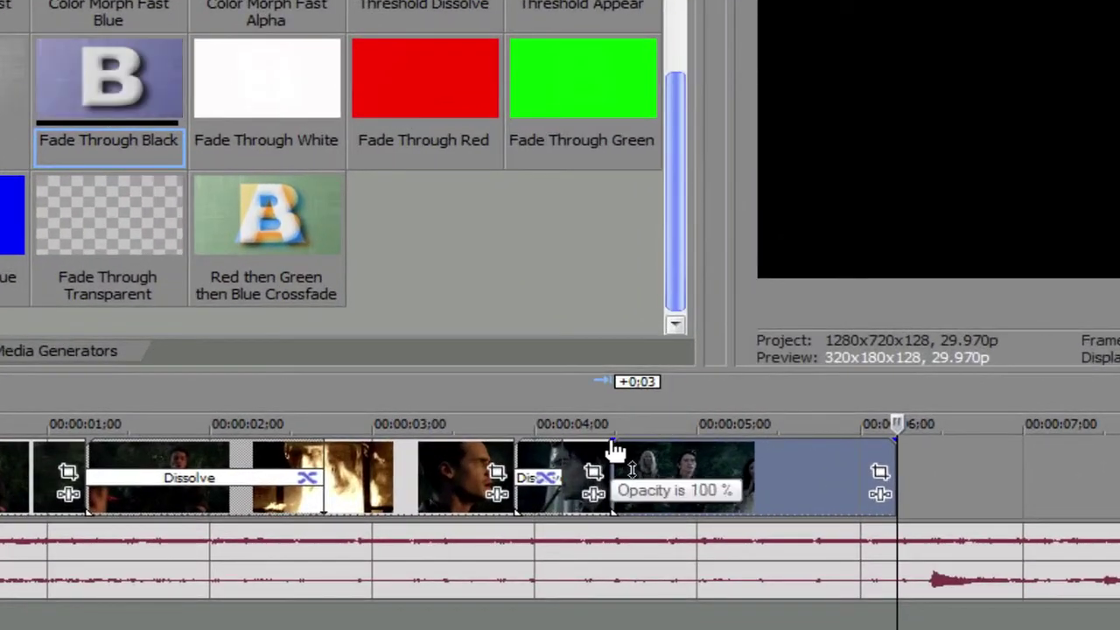
{"action": "left_click_drag", "start_coordinate": [593, 415], "coordinate": [628, 424]}
{"action": "left_click_drag", "start_coordinate": [663, 458], "coordinate": [701, 458]}
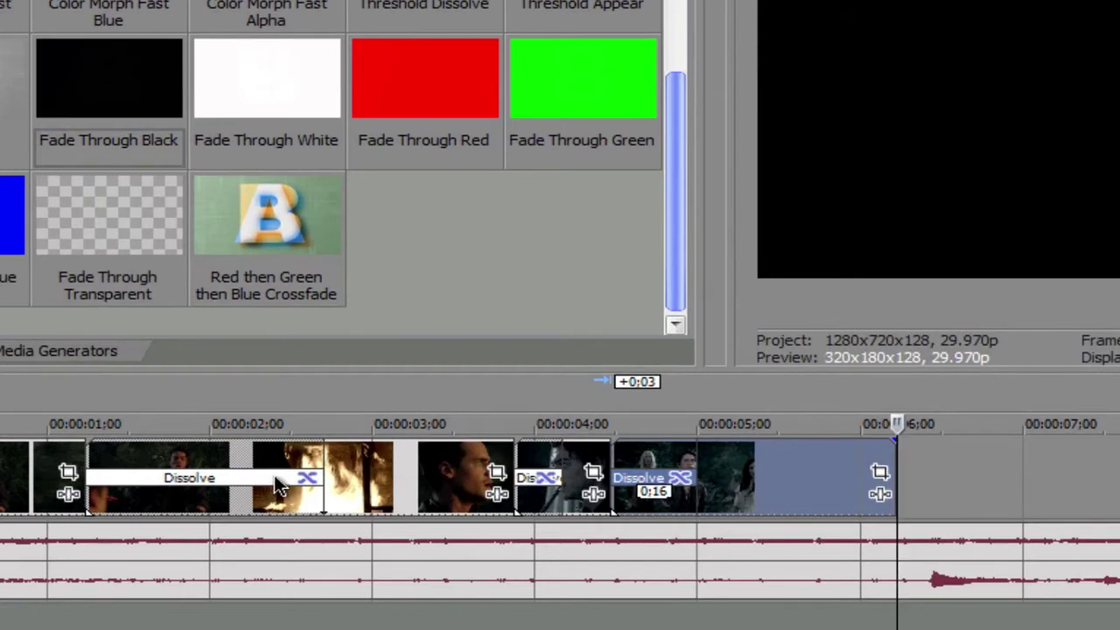
Step: Trim the end of the first clip so its dissolve into the second clip lasts 9 frames
{"action": "left_click_drag", "start_coordinate": [321, 457], "coordinate": [131, 475]}
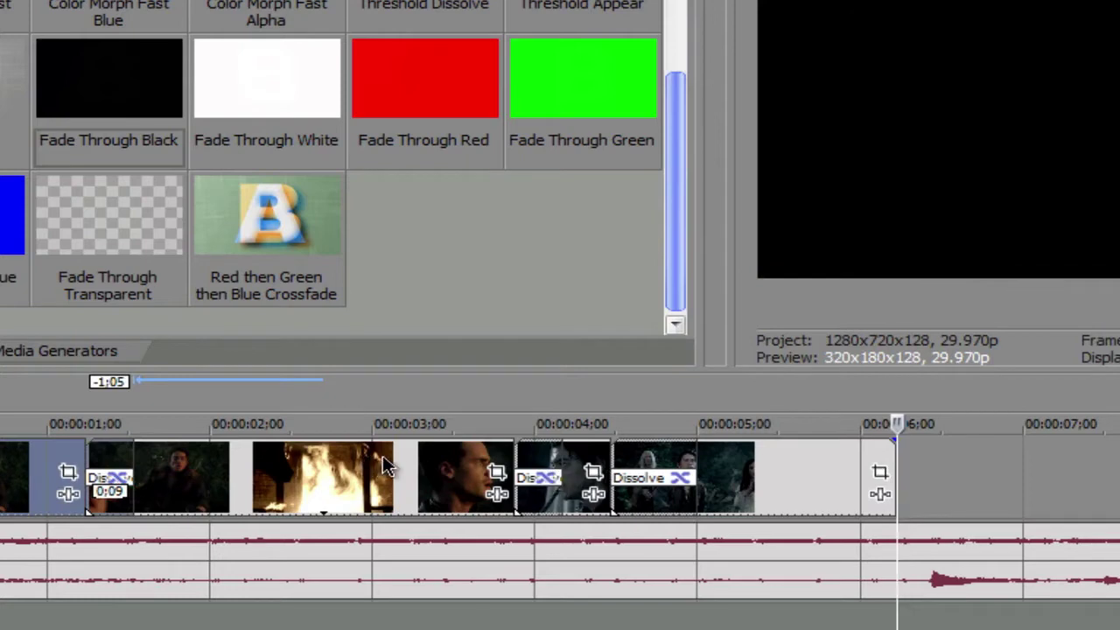
{"action": "left_click", "coordinate": [243, 477]}
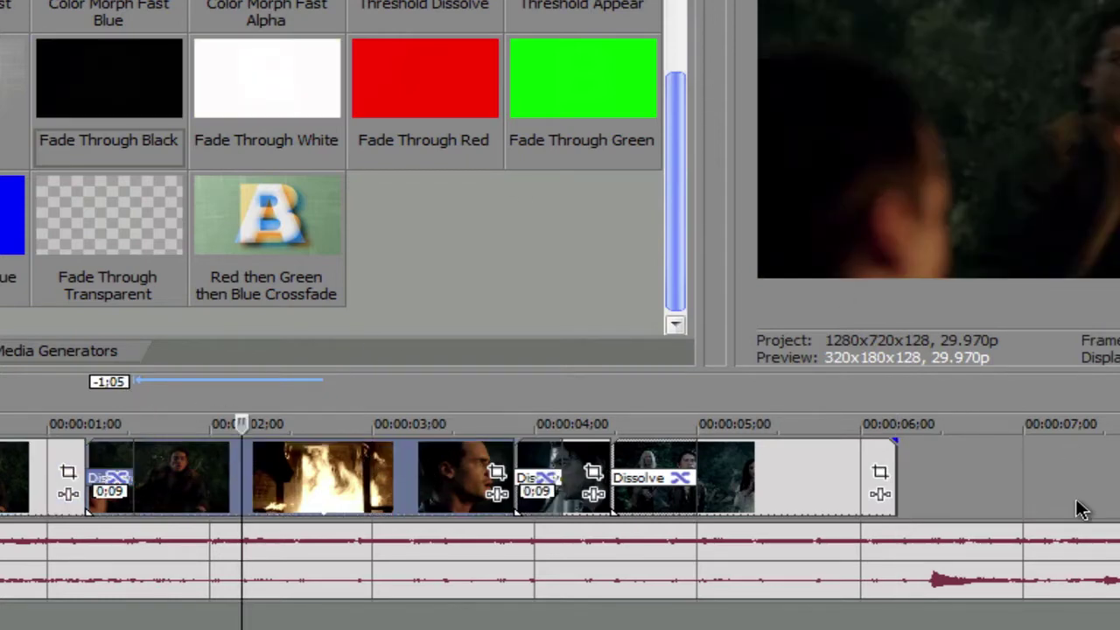
Step: Select the time range from the start to about 00:00:07 and build a dynamic RAM preview of it
{"action": "left_click_drag", "start_coordinate": [1055, 490], "coordinate": [2, 477]}
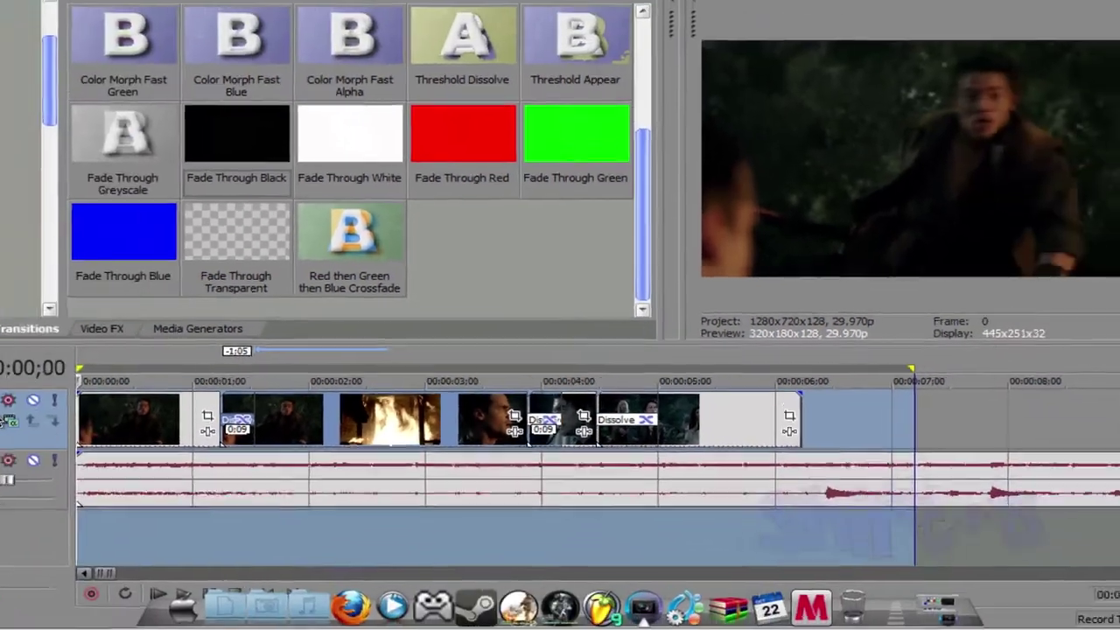
{"action": "key", "text": "shift+b"}
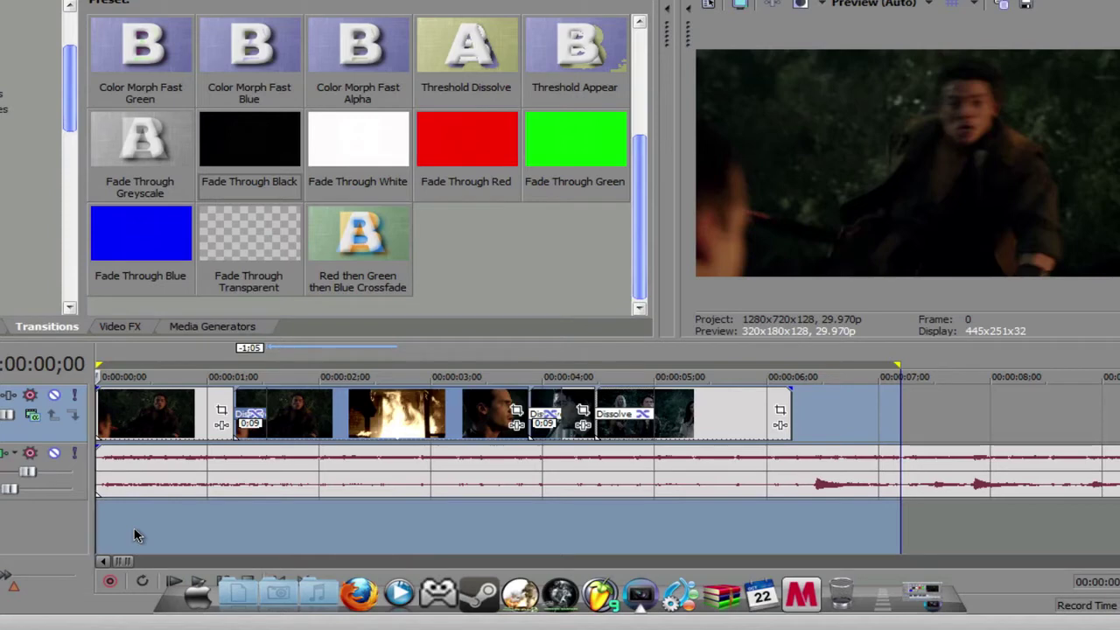
Step: Clear the time selection and play the edited clips from the start of the timeline to check the dissolves
{"action": "left_click", "coordinate": [134, 531]}
{"action": "left_click", "coordinate": [917, 428]}
{"action": "left_click", "coordinate": [832, 427]}
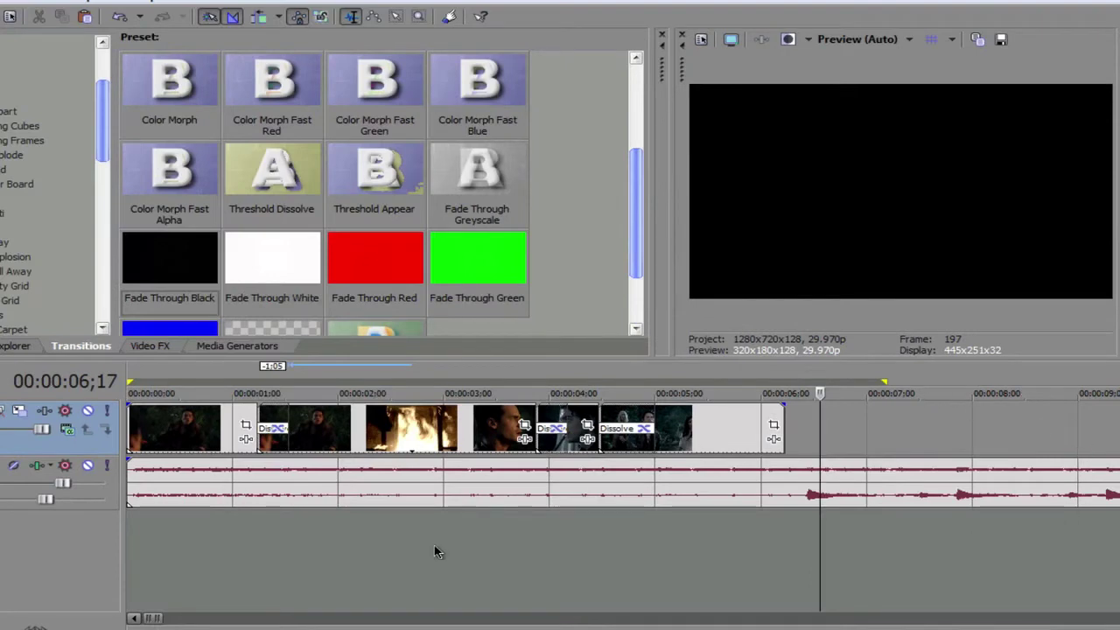
{"action": "left_click", "coordinate": [300, 624]}
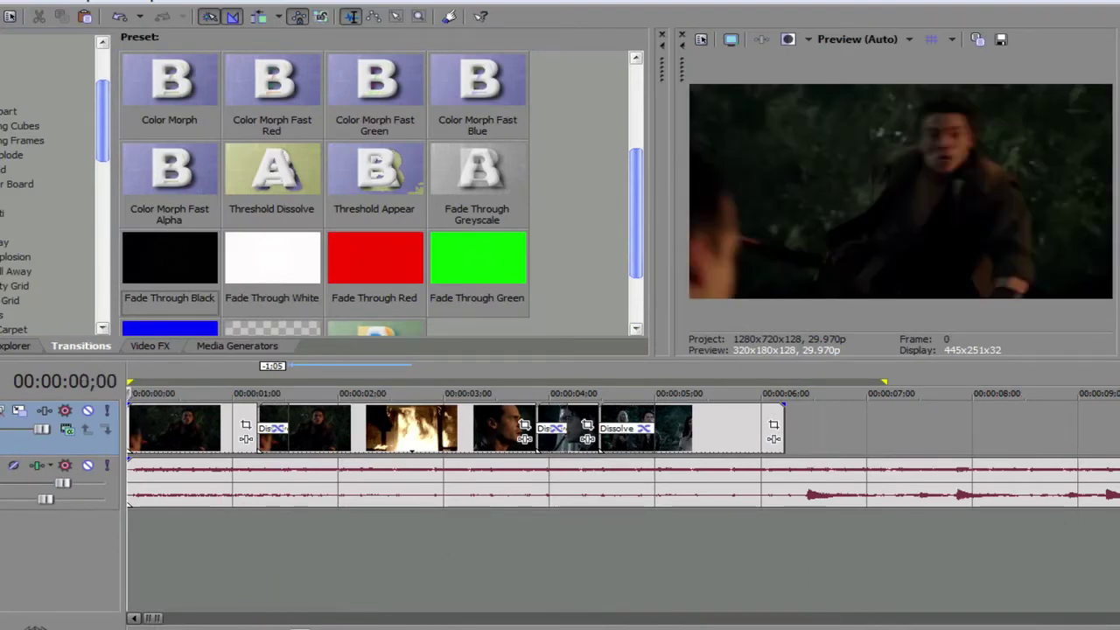
{"action": "key", "text": "space"}
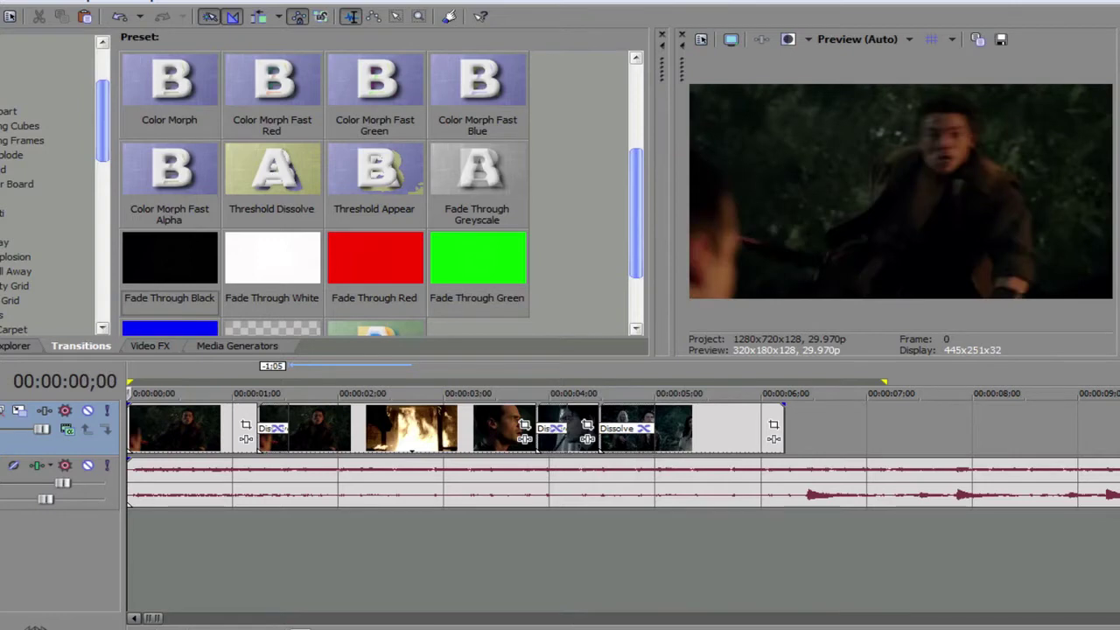
{"action": "left_click", "coordinate": [298, 625]}
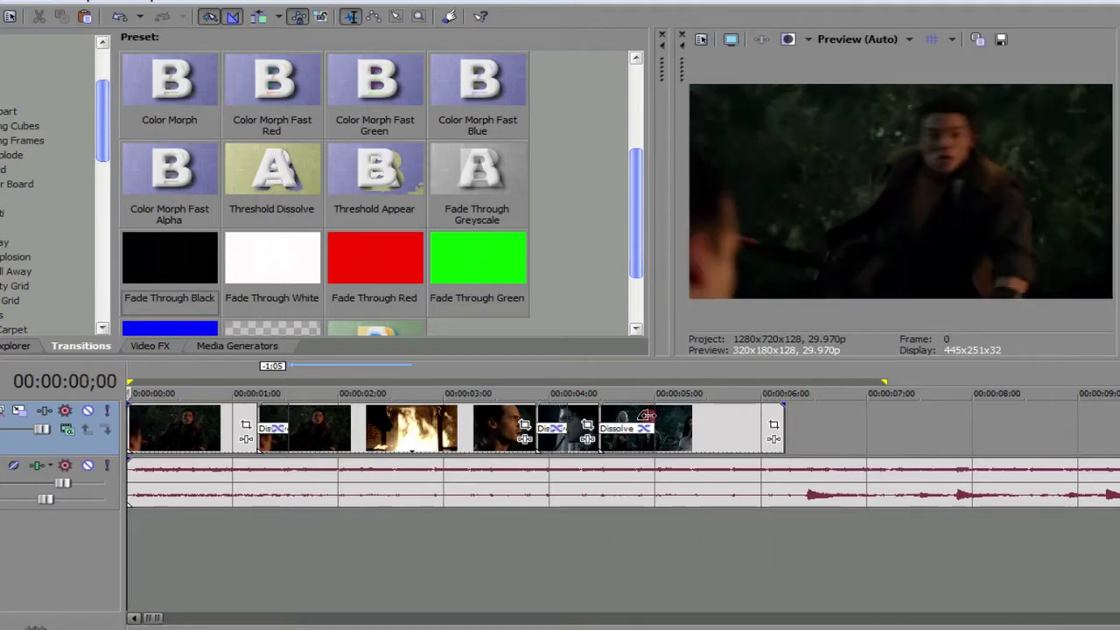
Step: Shorten the dissolve into the last clip to 12 frames
{"action": "left_click_drag", "start_coordinate": [648, 415], "coordinate": [632, 415]}
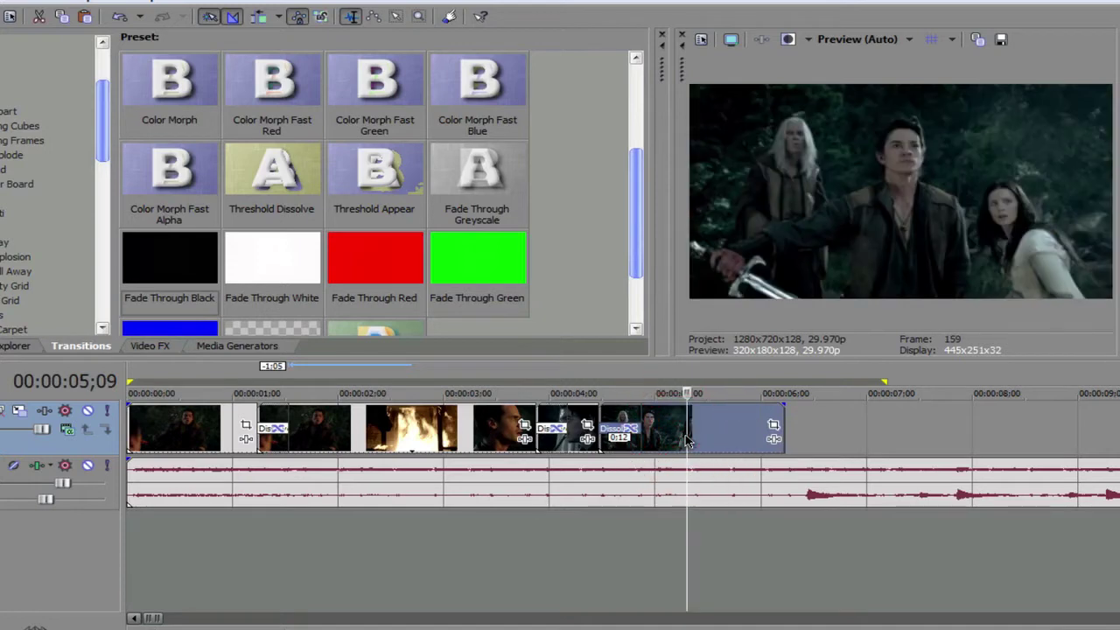
Step: Paste the copied clip on the video track after the last clip, at 00:00:06;14
{"action": "right_click", "coordinate": [811, 417]}
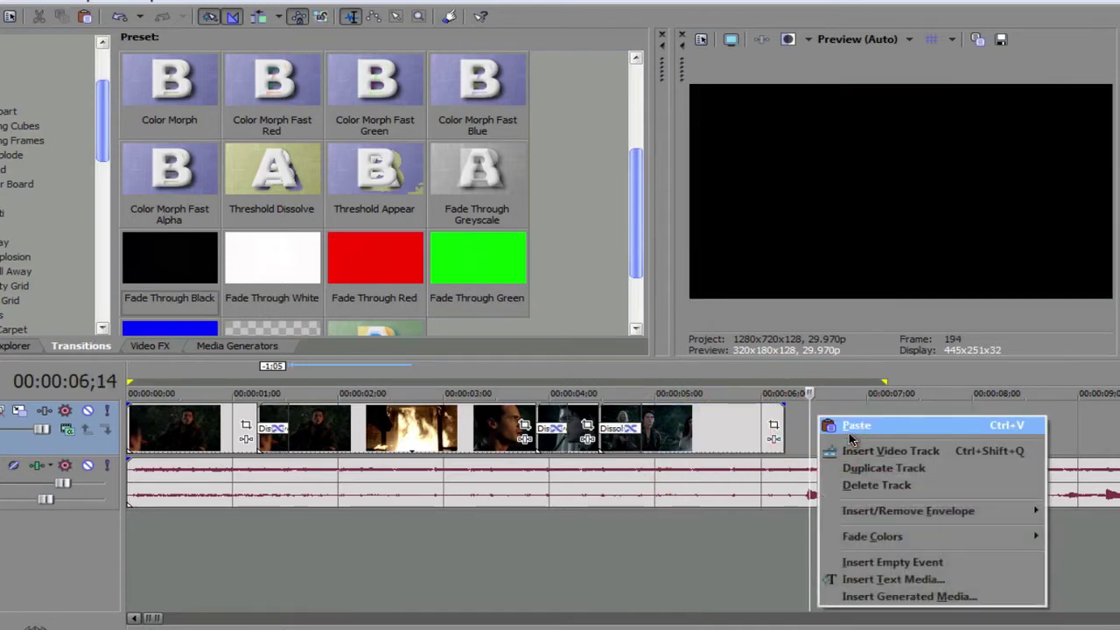
{"action": "left_click", "coordinate": [851, 435]}
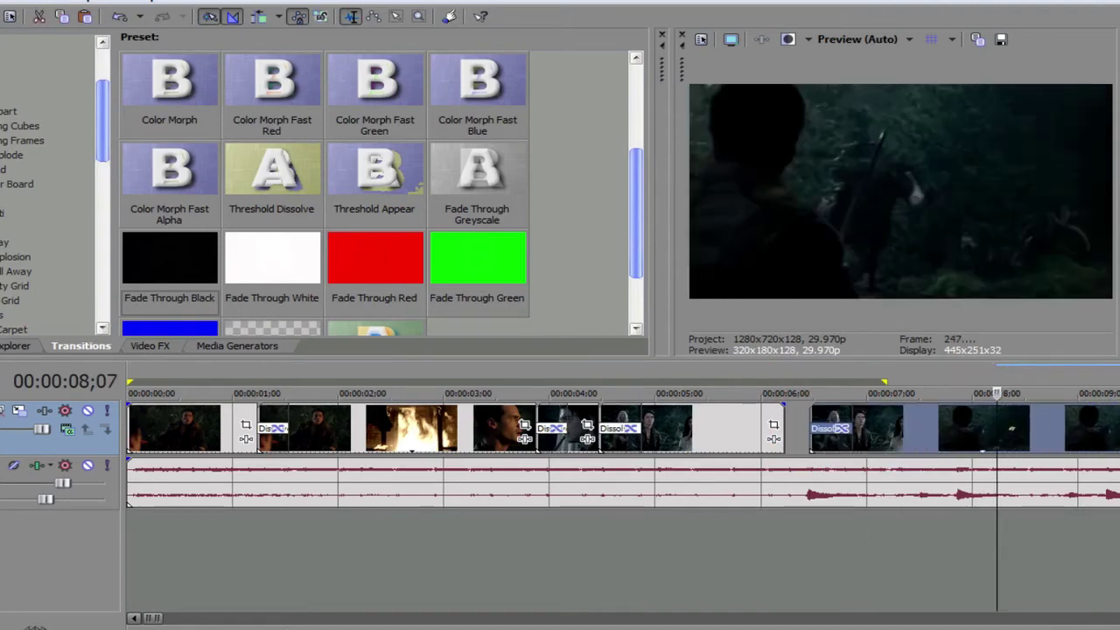
{"action": "mouse_move", "coordinate": [1119, 429]}
{"action": "left_mouse_down"}
{"action": "mouse_move", "coordinate": [1101, 429]}
{"action": "mouse_move", "coordinate": [1119, 438]}
{"action": "left_mouse_up"}
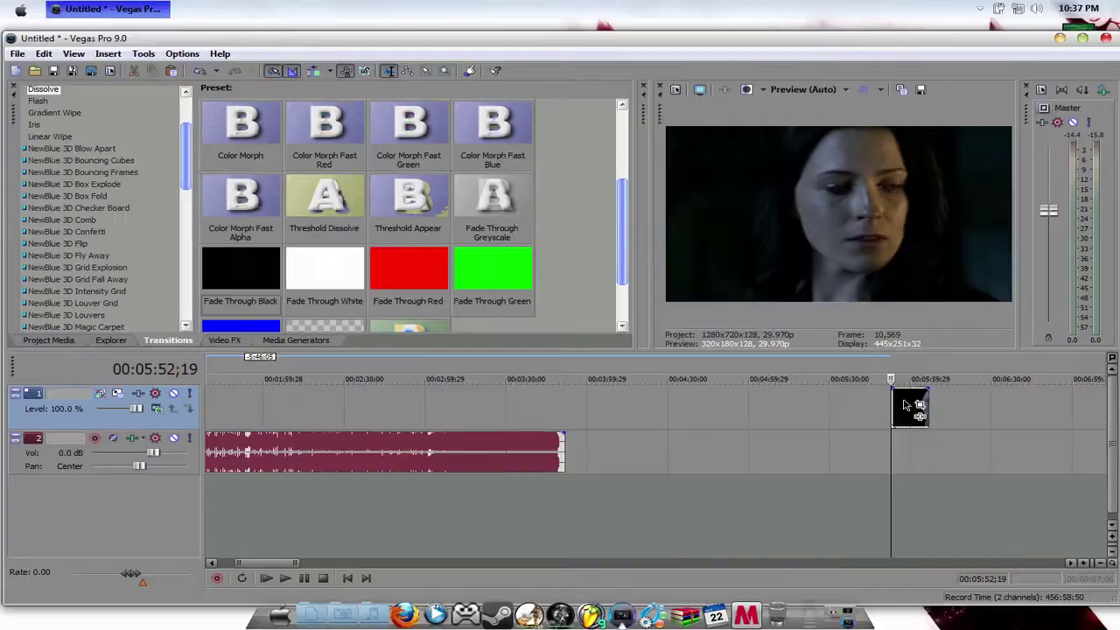
Step: Move the woman's close-up clip from 00:05:52;19 back to about 00:00:10;11 on the video track
{"action": "left_click_drag", "start_coordinate": [906, 404], "coordinate": [125, 418]}
{"action": "left_click_drag", "start_coordinate": [297, 412], "coordinate": [254, 412]}
{"action": "left_click", "coordinate": [1079, 563]}
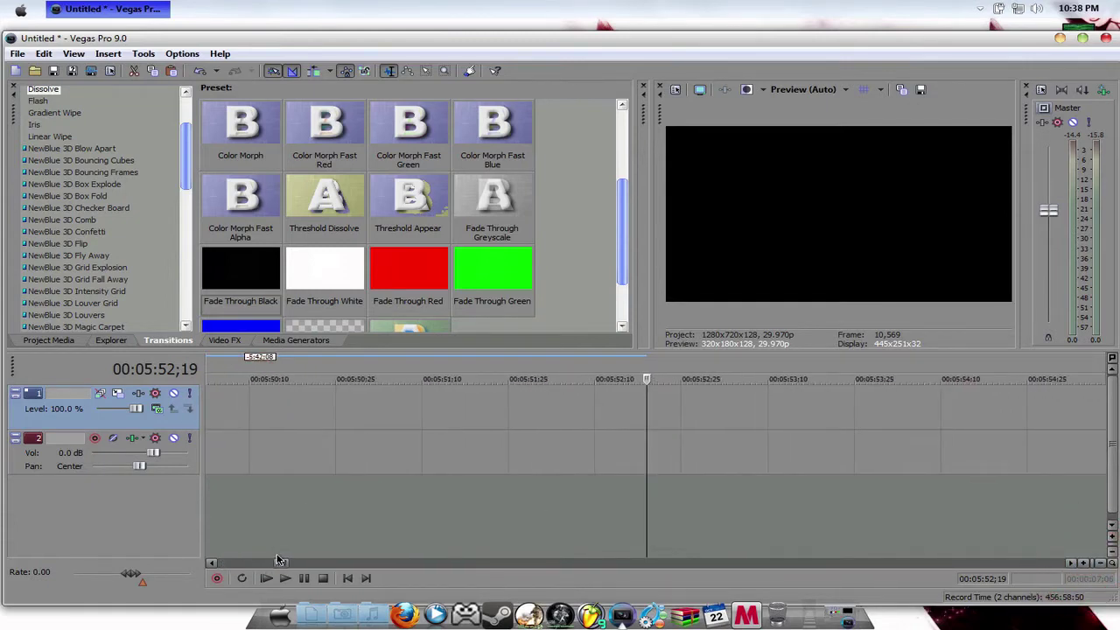
{"action": "left_click_drag", "start_coordinate": [283, 562], "coordinate": [223, 561]}
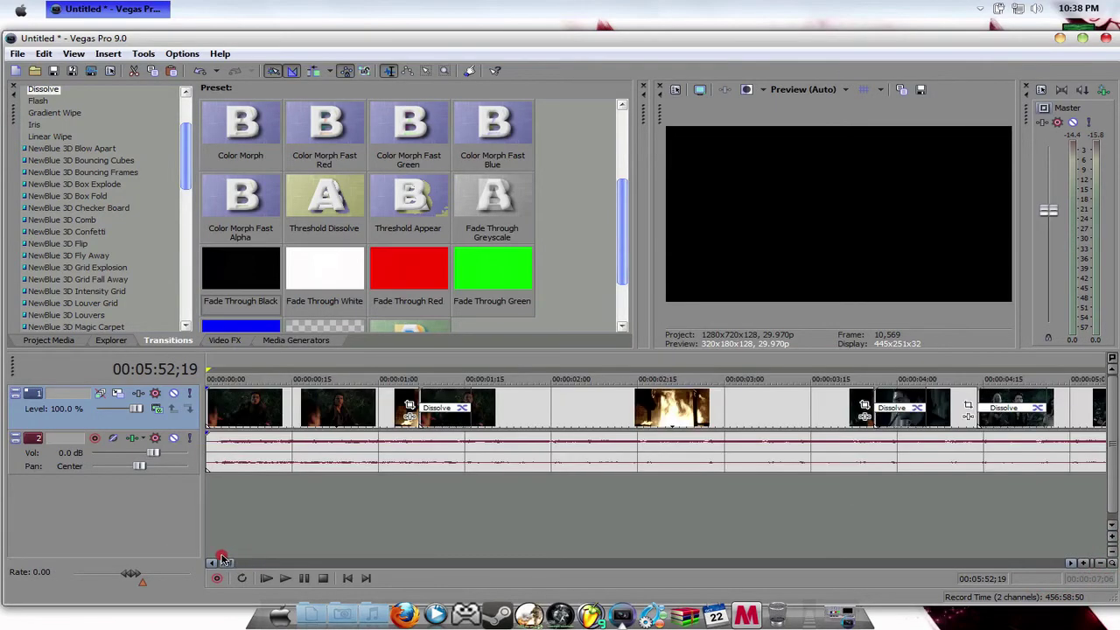
{"action": "left_click", "coordinate": [1070, 564]}
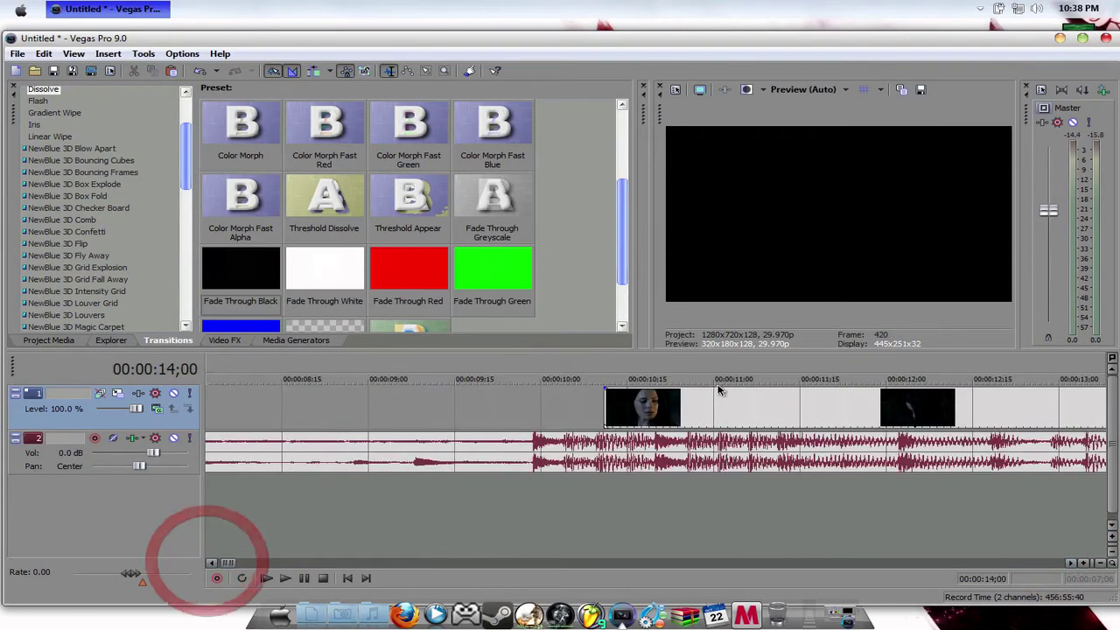
Step: Split the woman's close-up clip at 00:00:11;00, copy the part after the split, and place a piece among the opening clips at about 00:00:01;15
{"action": "left_click", "coordinate": [711, 407]}
{"action": "right_click", "coordinate": [740, 410]}
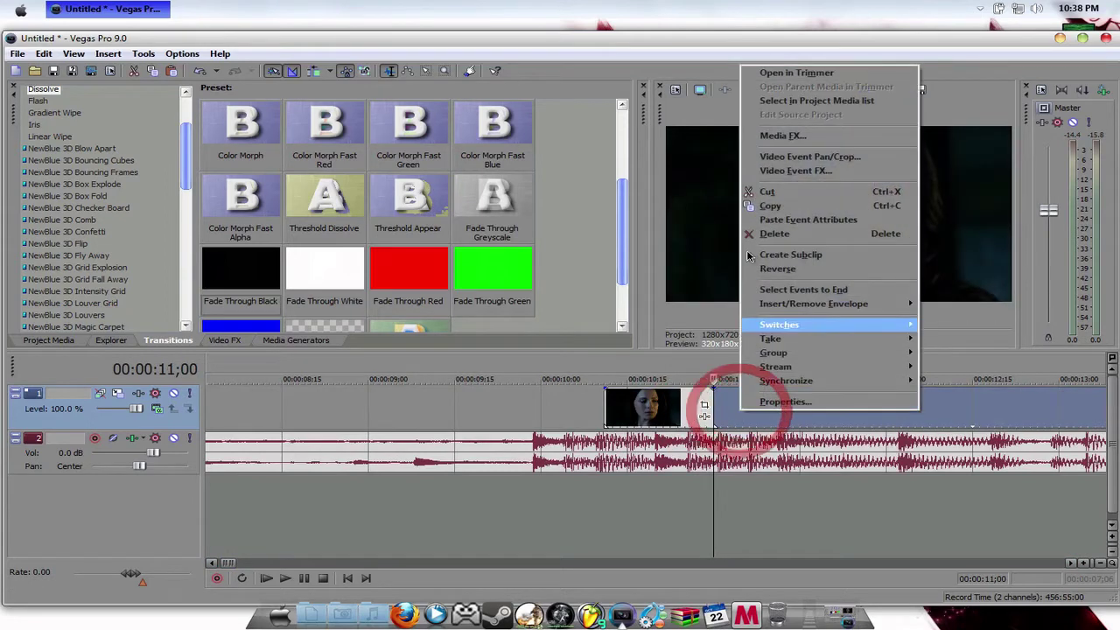
{"action": "left_click", "coordinate": [763, 205]}
{"action": "left_click_drag", "start_coordinate": [649, 407], "coordinate": [718, 403]}
Step: Apply the Fade Through Black dissolve to the start of the woman's clip and shorten it to 9 frames
{"action": "left_click_drag", "start_coordinate": [241, 271], "coordinate": [555, 408]}
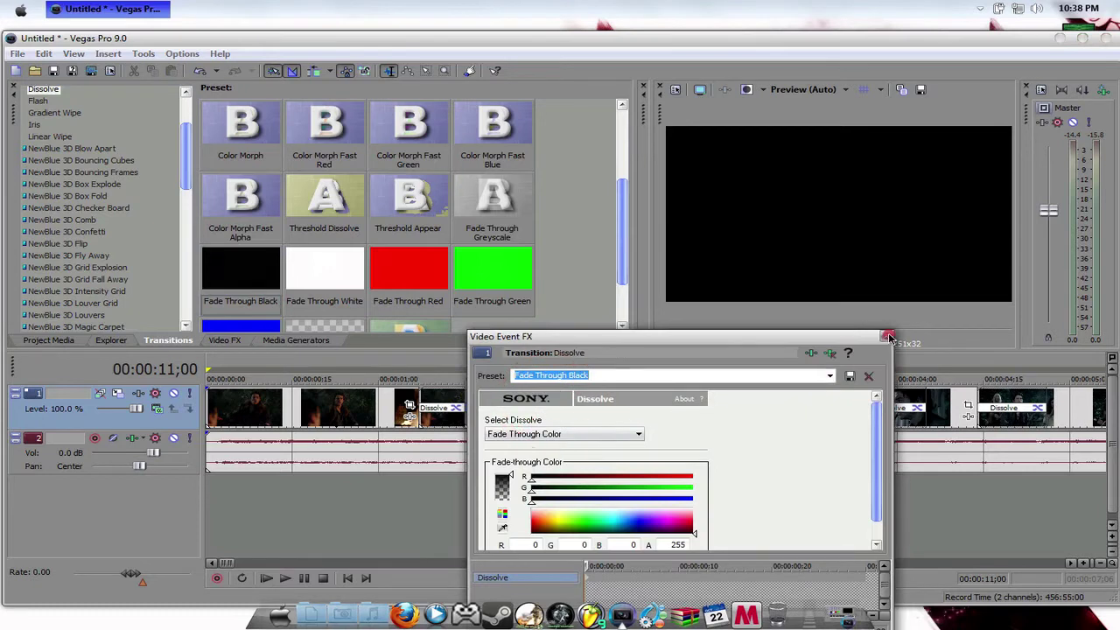
{"action": "left_click", "coordinate": [888, 337]}
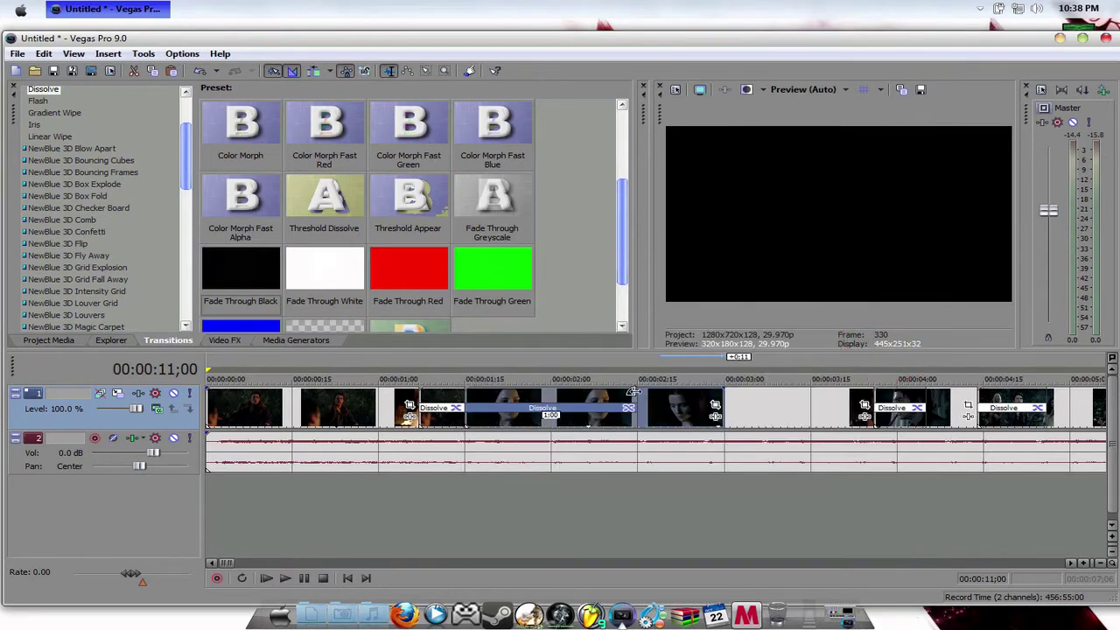
{"action": "mouse_move", "coordinate": [634, 392]}
{"action": "left_mouse_down"}
{"action": "mouse_move", "coordinate": [468, 409]}
{"action": "mouse_move", "coordinate": [575, 412]}
{"action": "mouse_move", "coordinate": [534, 403]}
{"action": "mouse_move", "coordinate": [549, 397]}
{"action": "left_mouse_up"}
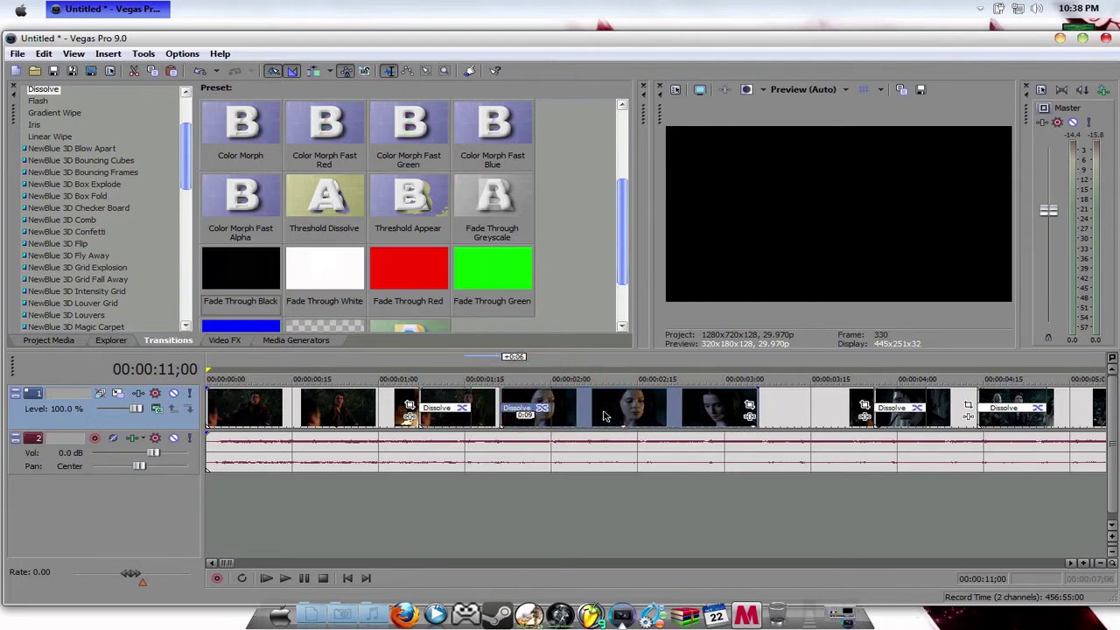
Step: Split the woman's clip at 00:00:02;10 and shift its second piece 2 frames later
{"action": "left_click", "coordinate": [608, 415]}
{"action": "left_click", "coordinate": [606, 414]}
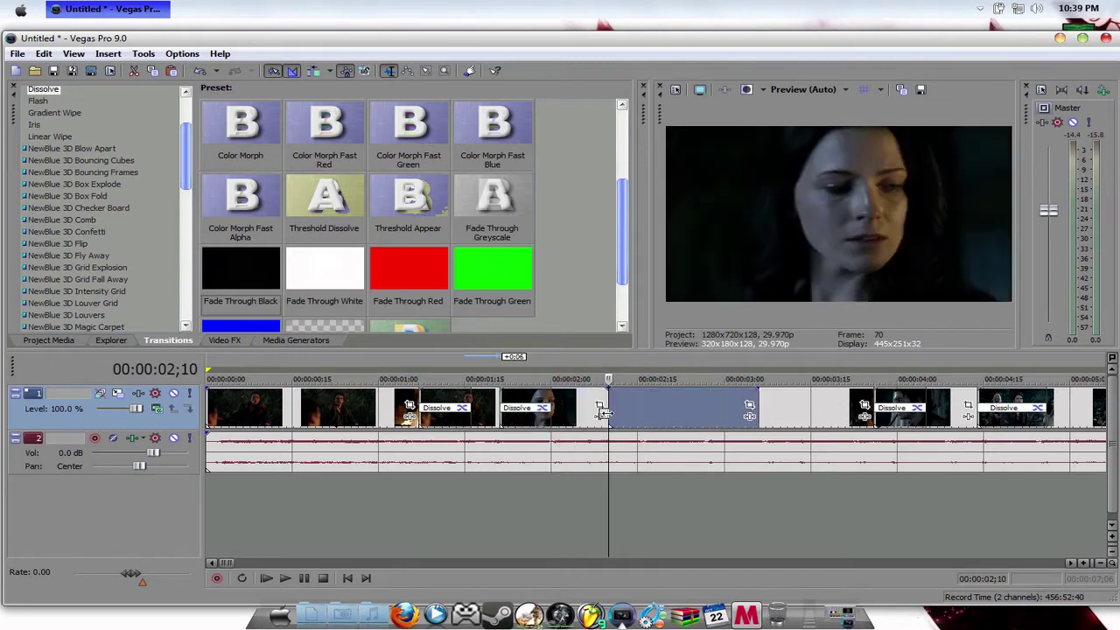
{"action": "left_click_drag", "start_coordinate": [621, 414], "coordinate": [632, 413]}
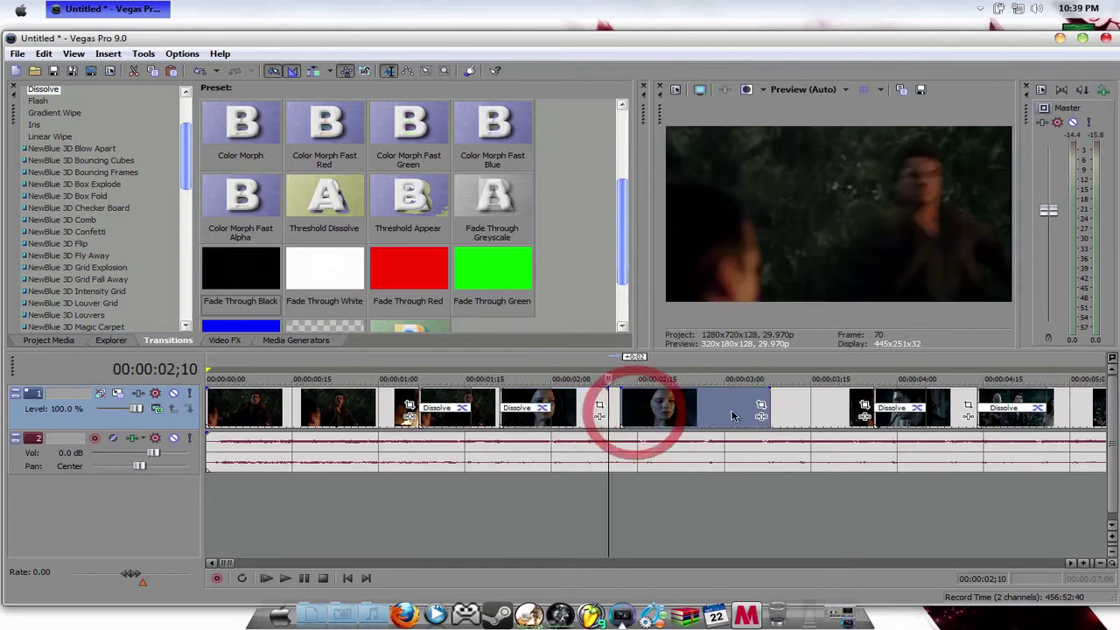
Step: Extend the end of the second piece by 11 frames, split it at 00:00:03;13 and cut the part before the split
{"action": "left_click", "coordinate": [730, 412]}
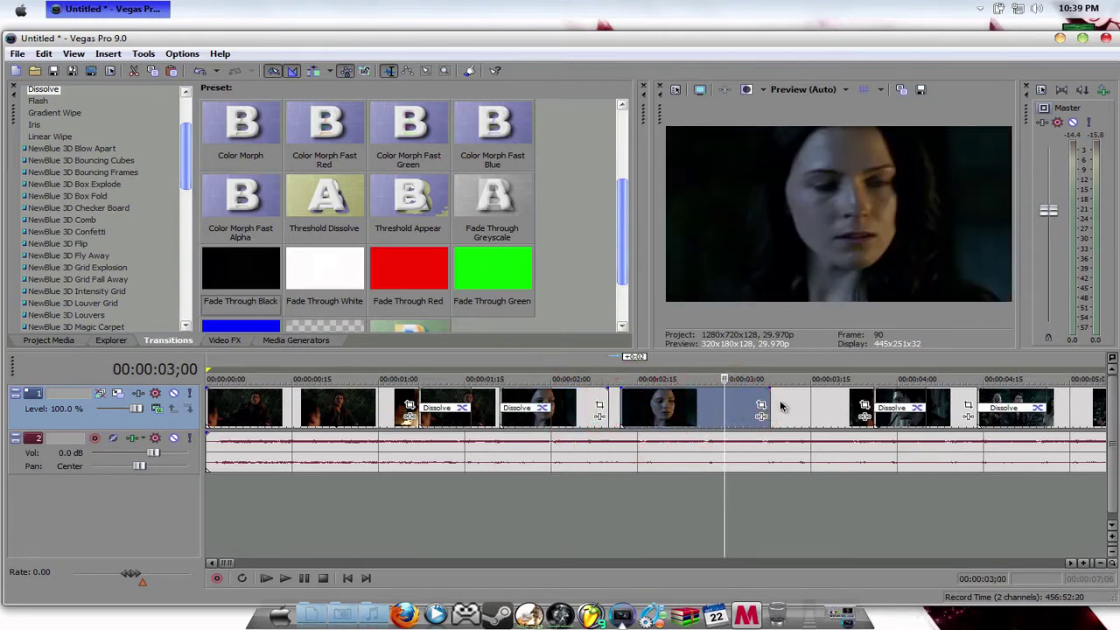
{"action": "left_click_drag", "start_coordinate": [767, 407], "coordinate": [827, 410]}
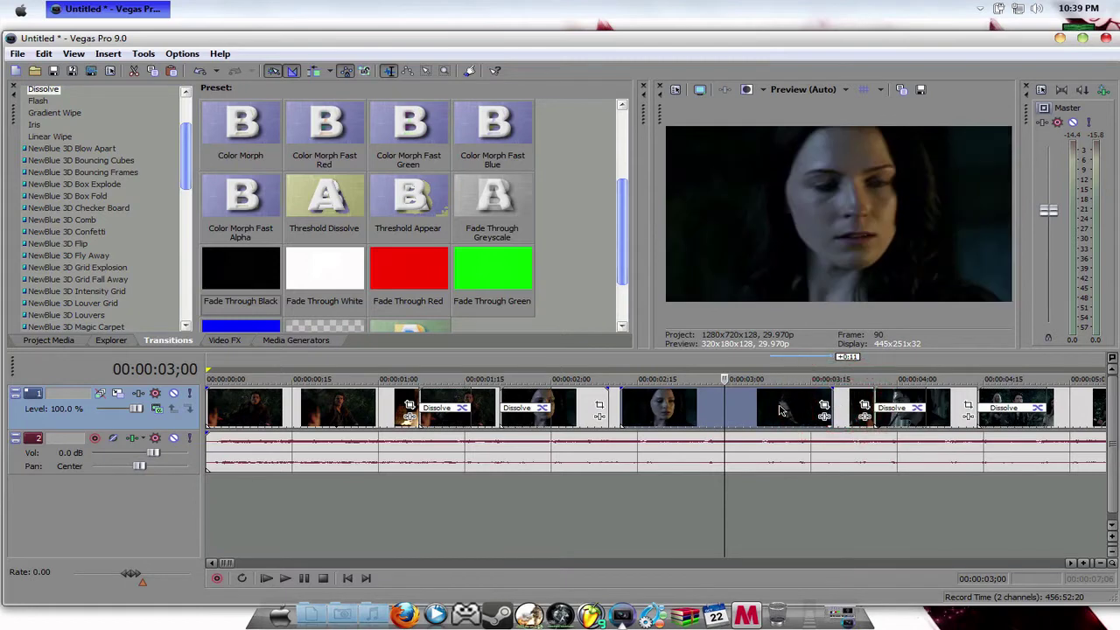
{"action": "left_click", "coordinate": [775, 406]}
{"action": "left_click", "coordinate": [798, 409]}
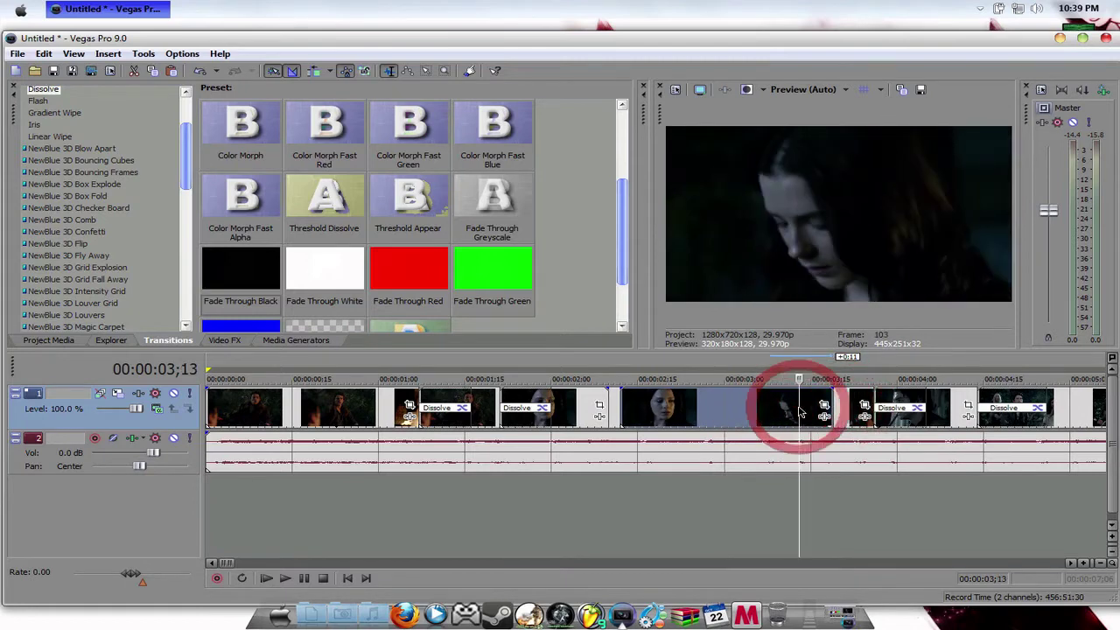
{"action": "right_click", "coordinate": [765, 405]}
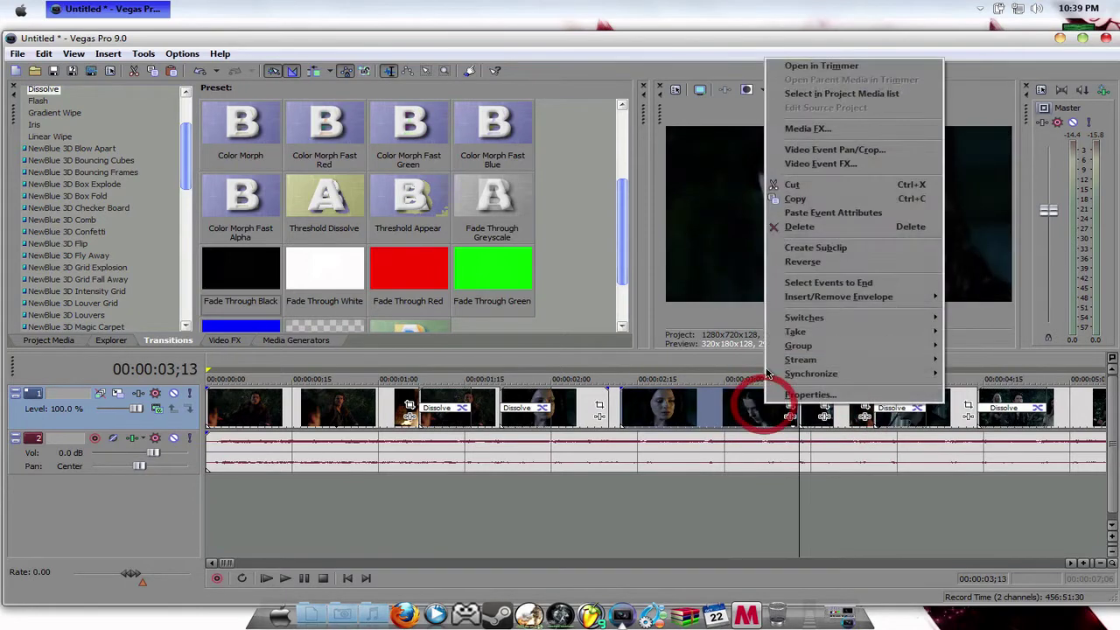
{"action": "left_click", "coordinate": [791, 185]}
Step: Reposition the leftover piece beside the fire clip and retrim it, cutting its part before 00:00:03;13 and extending its end by 8 frames
{"action": "left_click_drag", "start_coordinate": [747, 406], "coordinate": [708, 403]}
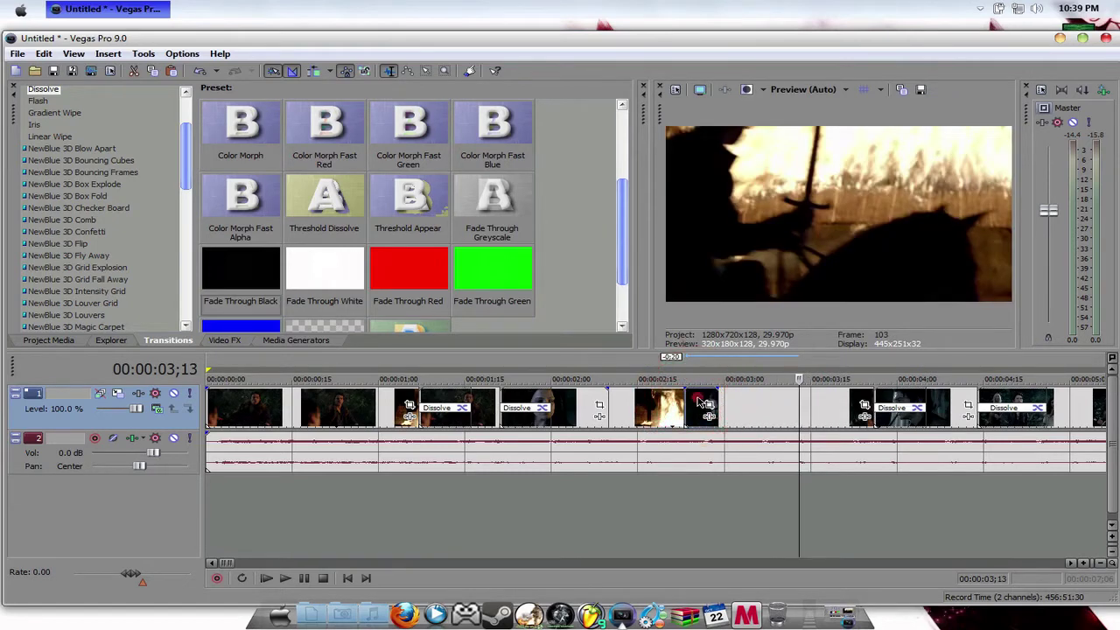
{"action": "left_click_drag", "start_coordinate": [705, 402], "coordinate": [850, 409]}
{"action": "right_click", "coordinate": [738, 403]}
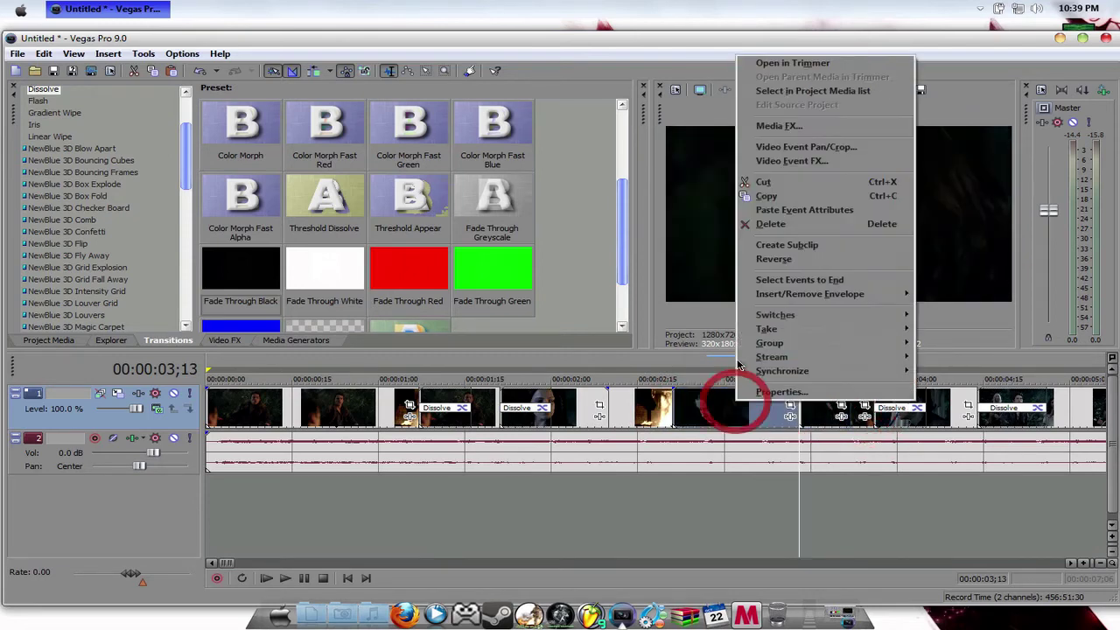
{"action": "left_click", "coordinate": [763, 182]}
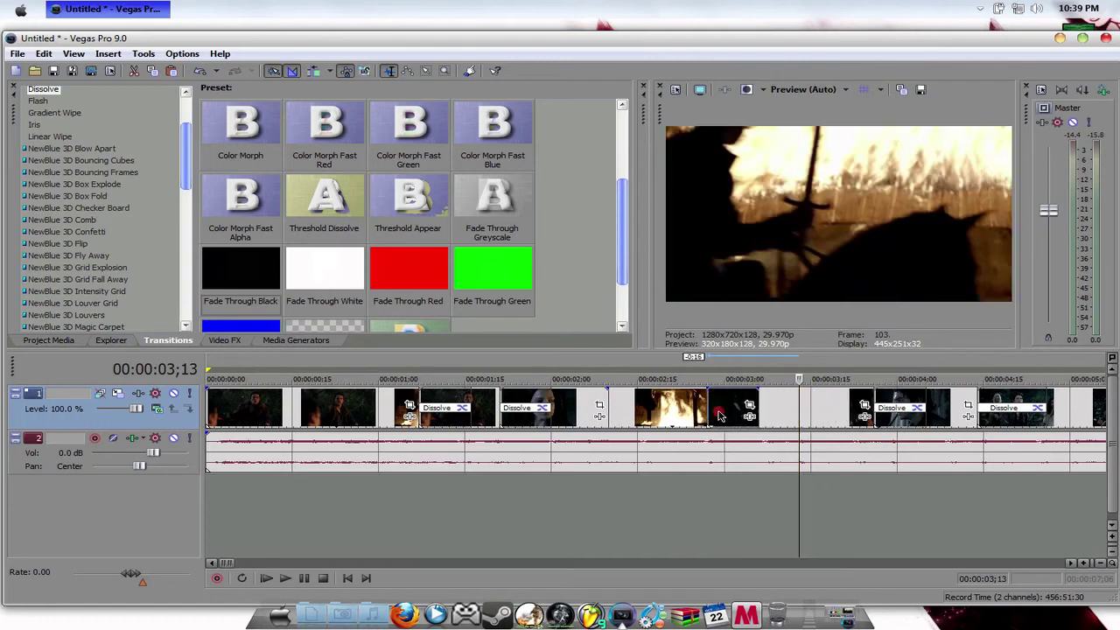
{"action": "left_click_drag", "start_coordinate": [719, 415], "coordinate": [788, 410]}
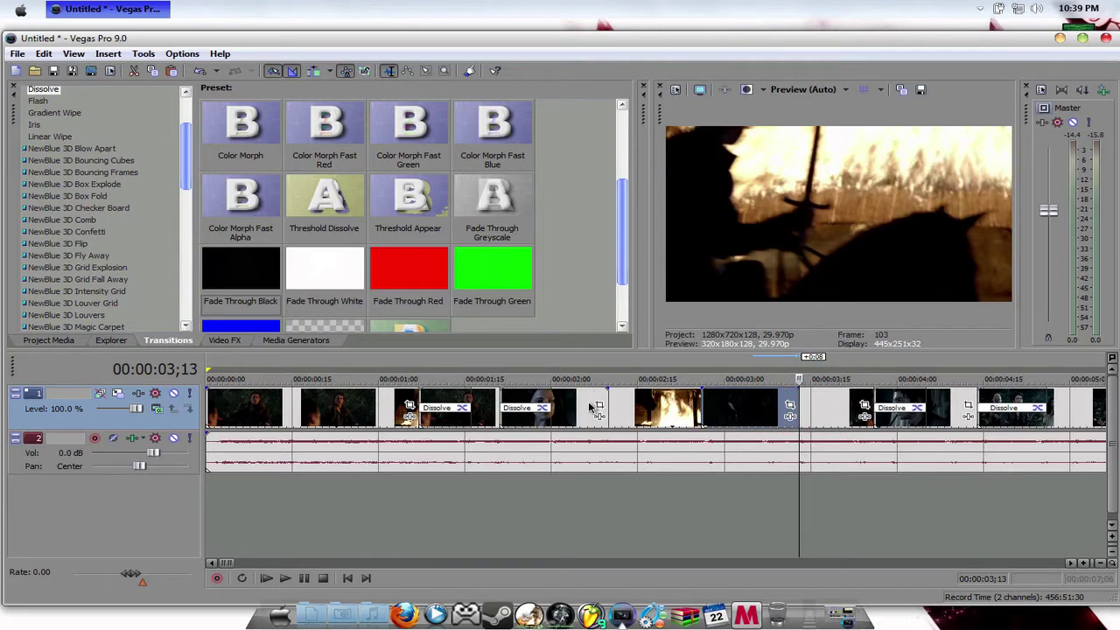
Step: Apply the Fade Through Black dissolve between the woman's clip and the fire clip, and shorten that dissolve
{"action": "left_click_drag", "start_coordinate": [240, 271], "coordinate": [612, 404]}
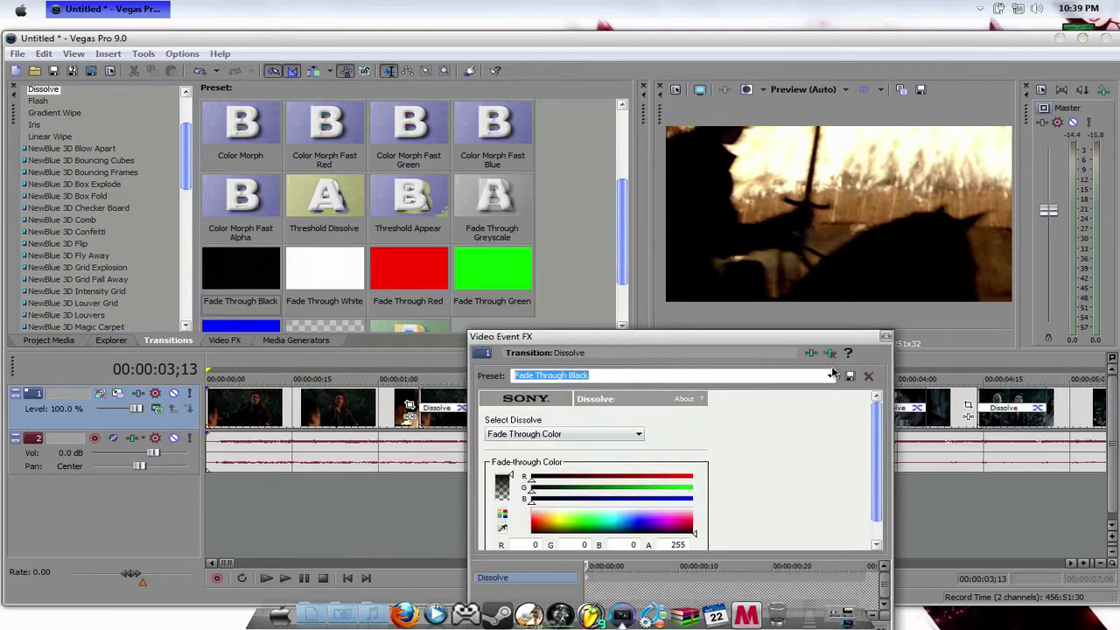
{"action": "left_click", "coordinate": [884, 335]}
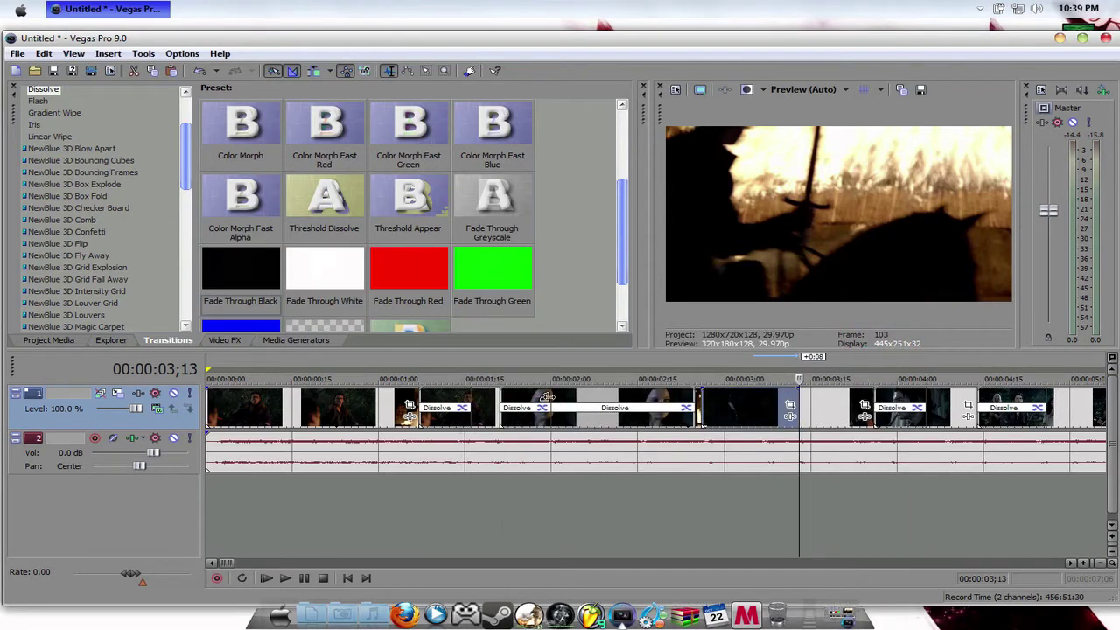
{"action": "left_click_drag", "start_coordinate": [546, 397], "coordinate": [658, 401]}
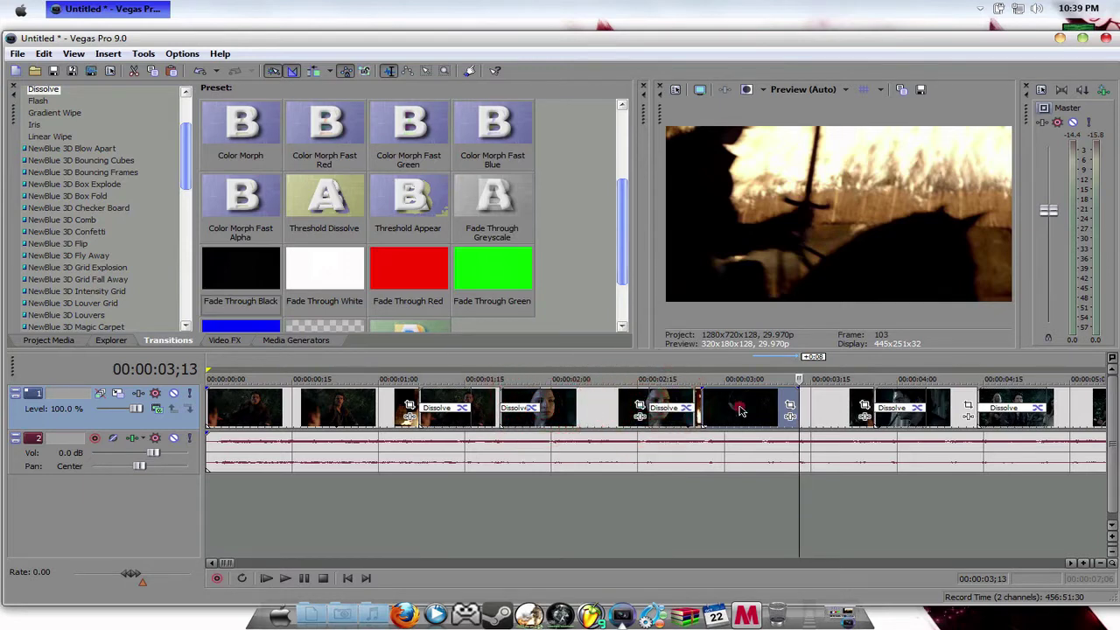
Step: Move the dark clip after the fire clip 5 frames later and give both its ends 5-frame Fade Through Black dissolves
{"action": "left_click_drag", "start_coordinate": [739, 412], "coordinate": [813, 402]}
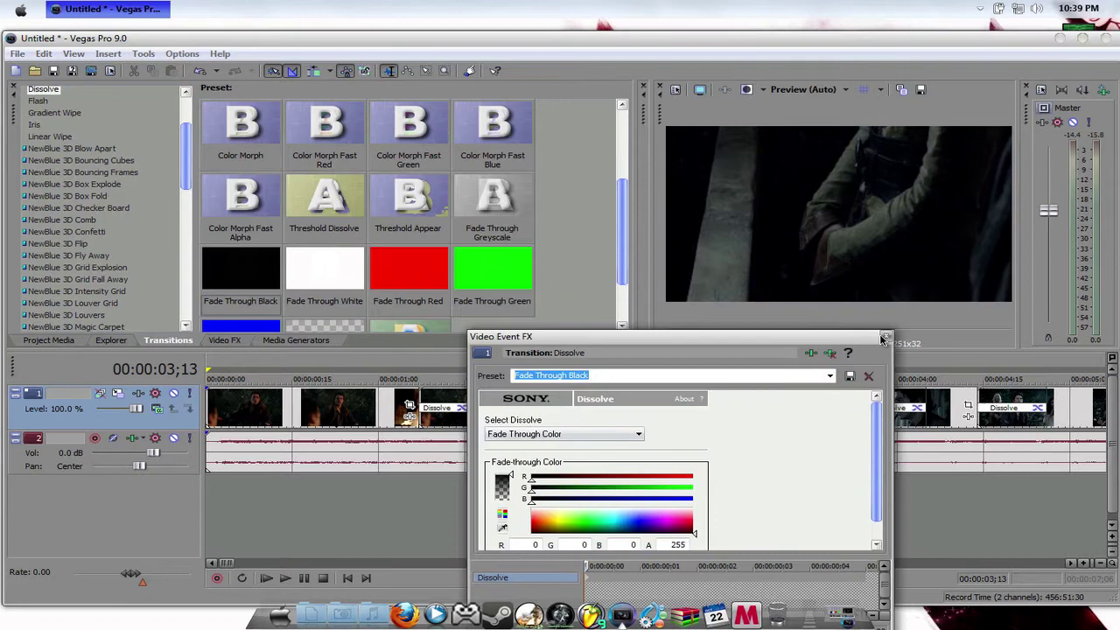
{"action": "left_click", "coordinate": [886, 337]}
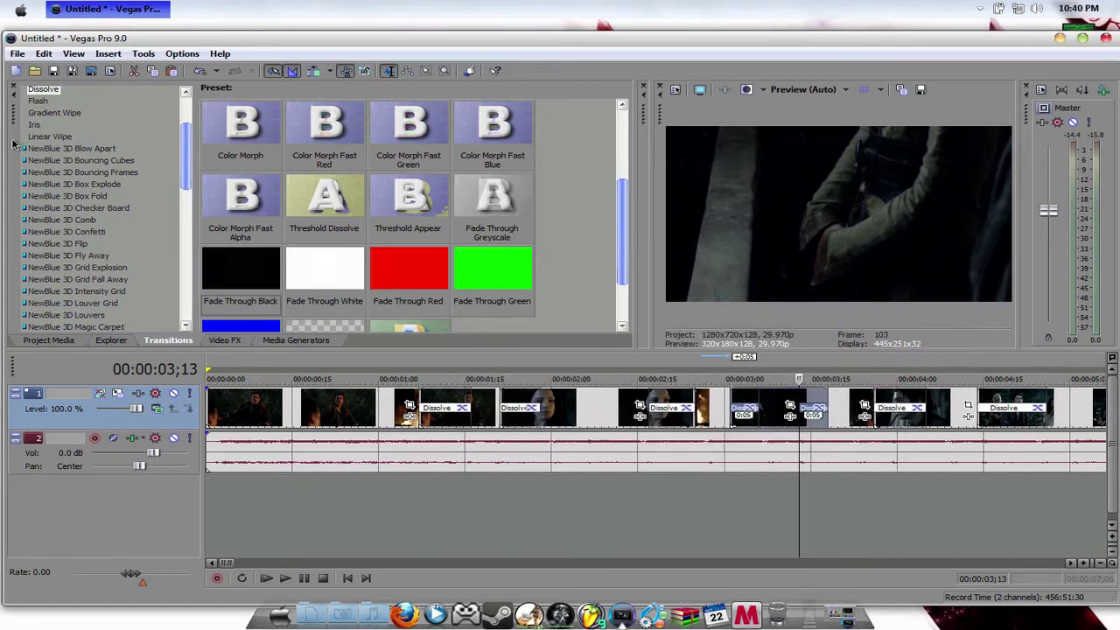
Step: Clear the time selection and play the sequence from the start twice to check the new Fade Through Black dissolves
{"action": "key", "text": "ctrl+Home"}
{"action": "key", "text": "space"}
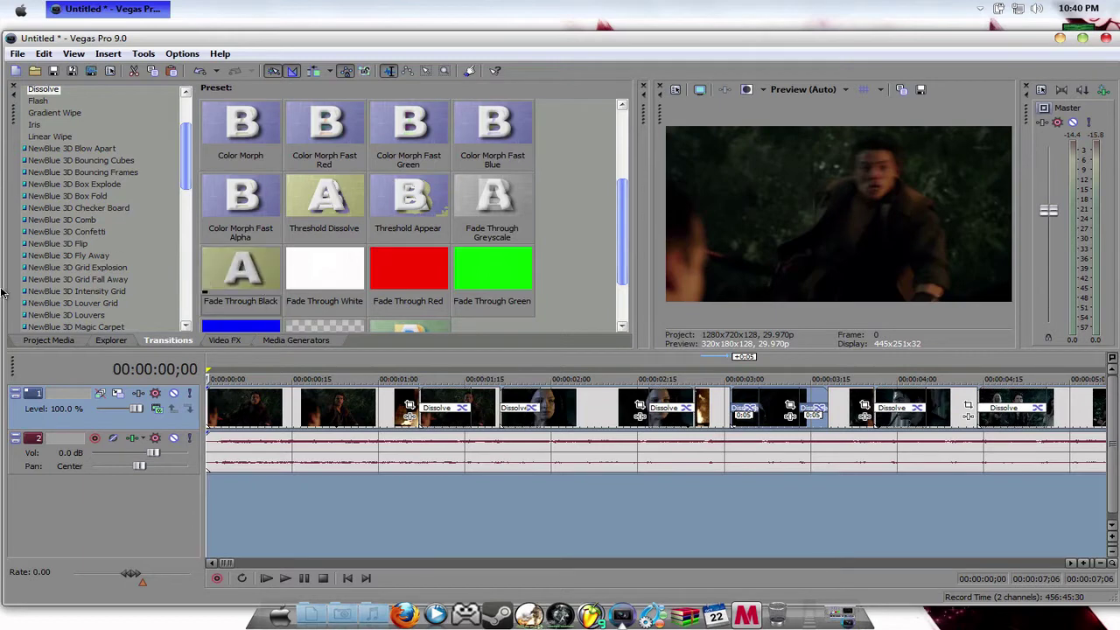
{"action": "left_click", "coordinate": [204, 497]}
{"action": "key", "text": "space"}
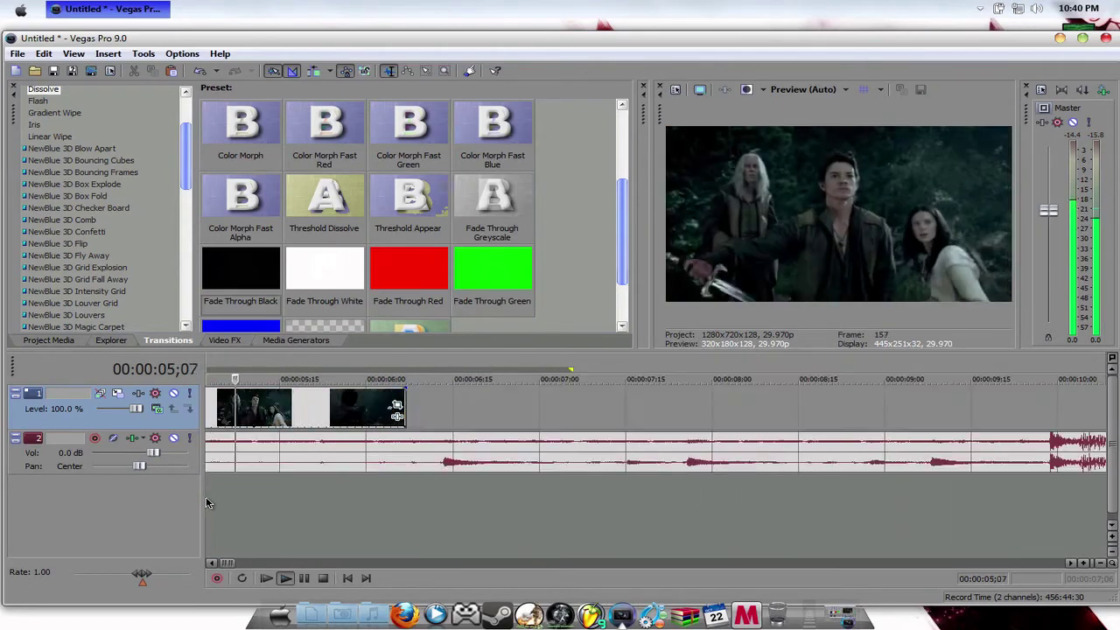
{"action": "key", "text": "space"}
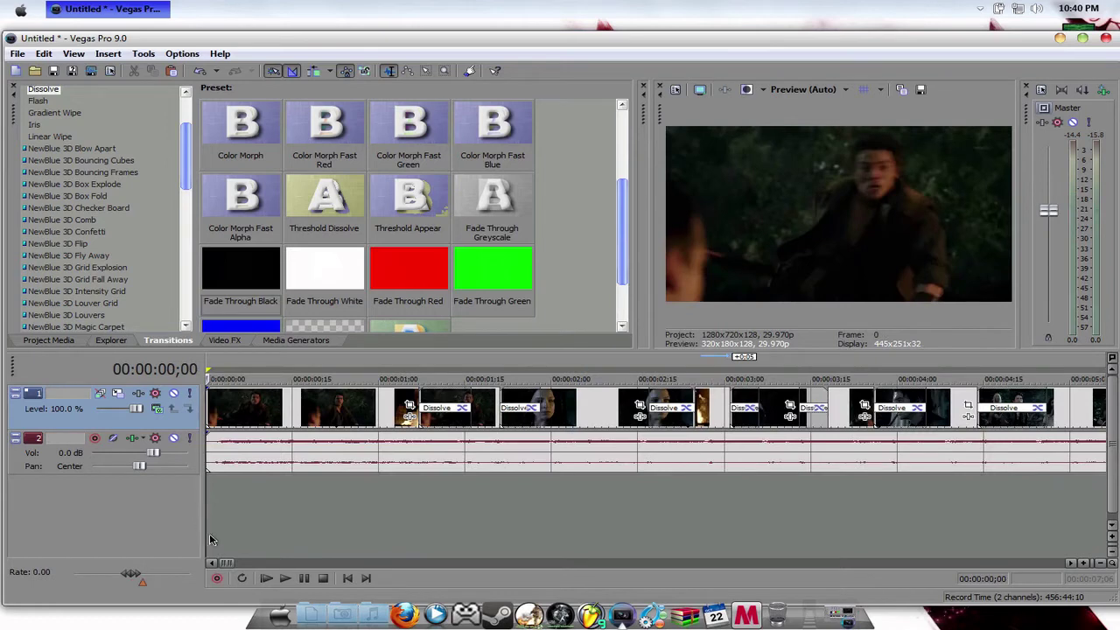
{"action": "key", "text": "space"}
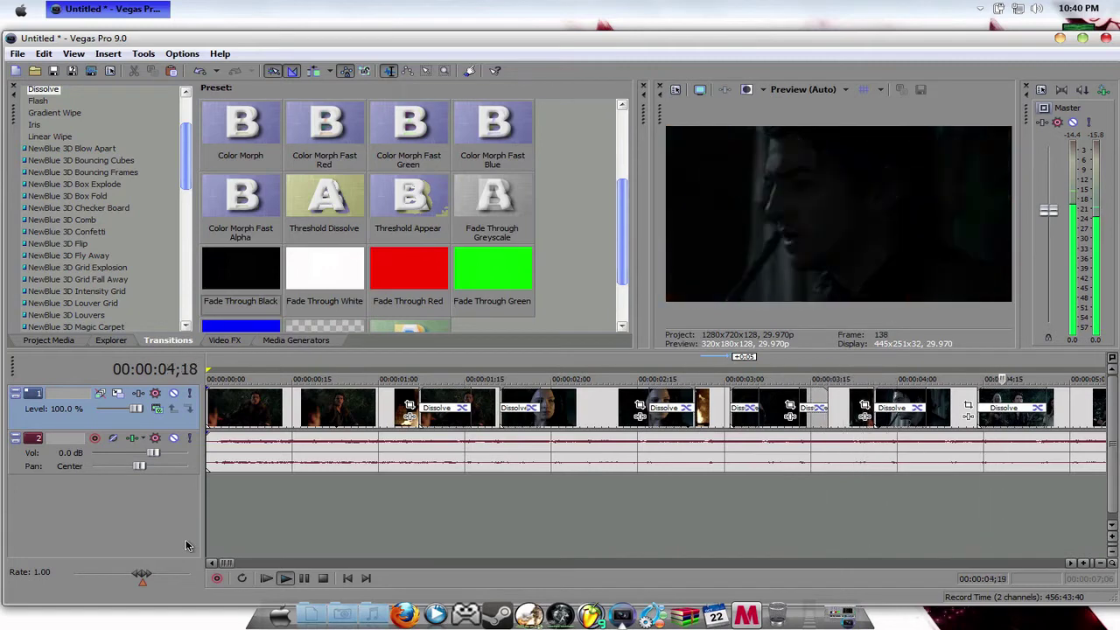
{"action": "key", "text": "space"}
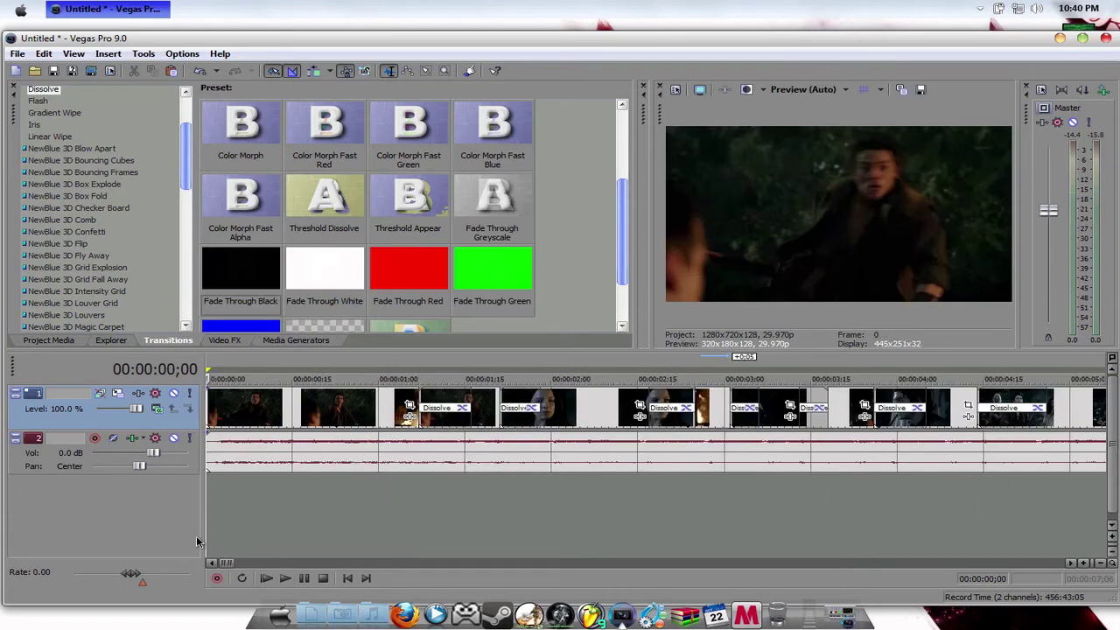
Step: Add a fade-in of about 12 frames to the start of the first clip
{"action": "left_click", "coordinate": [210, 564]}
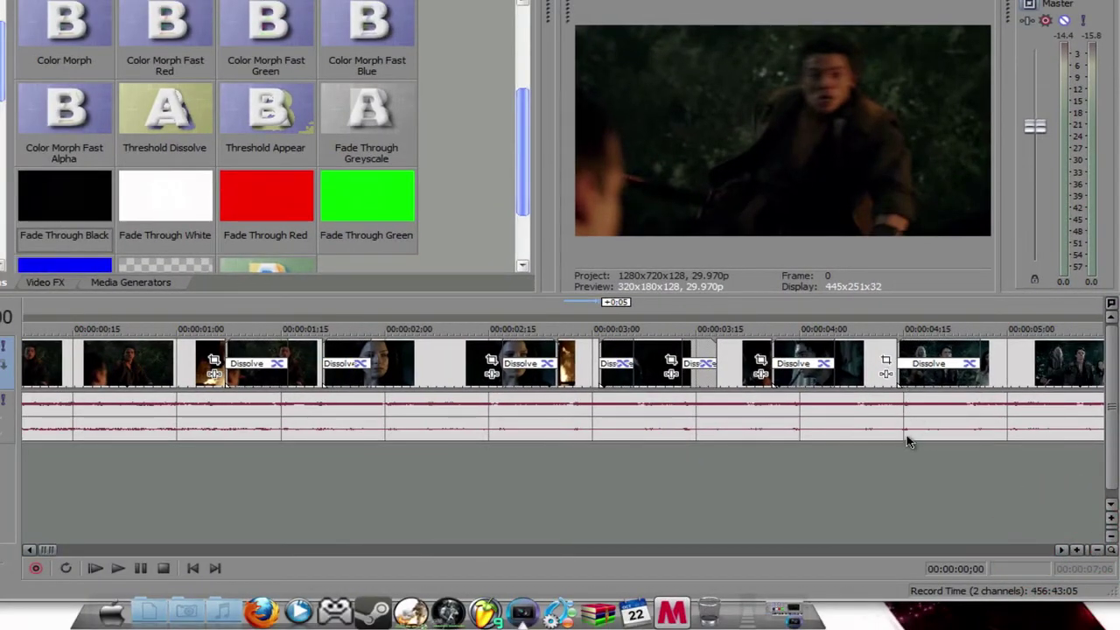
{"action": "left_click", "coordinate": [1065, 551]}
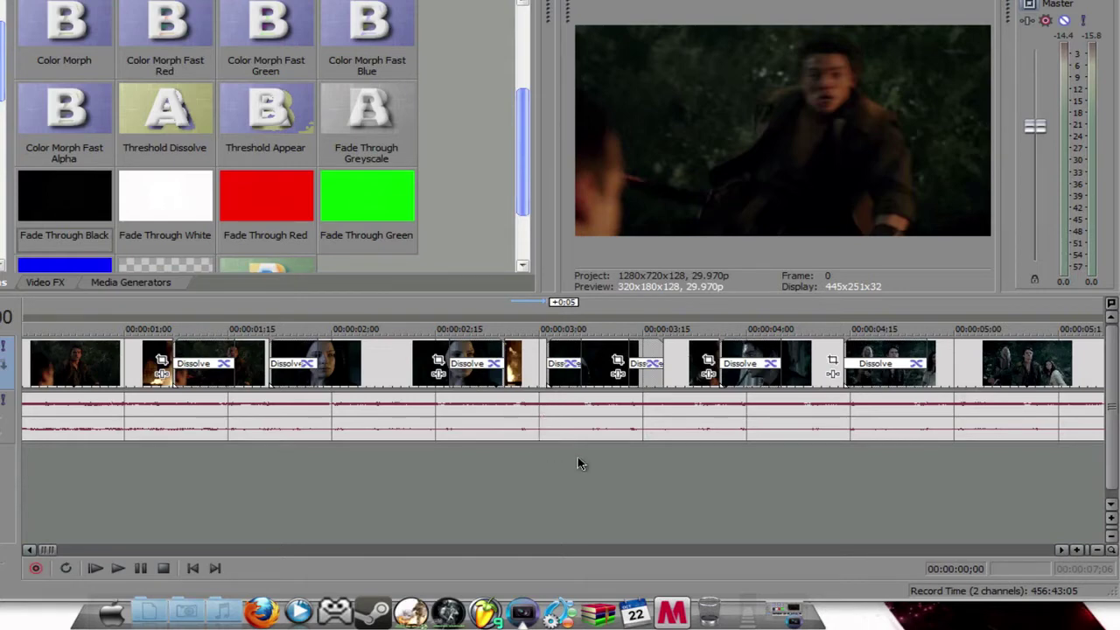
{"action": "left_click", "coordinate": [1059, 550]}
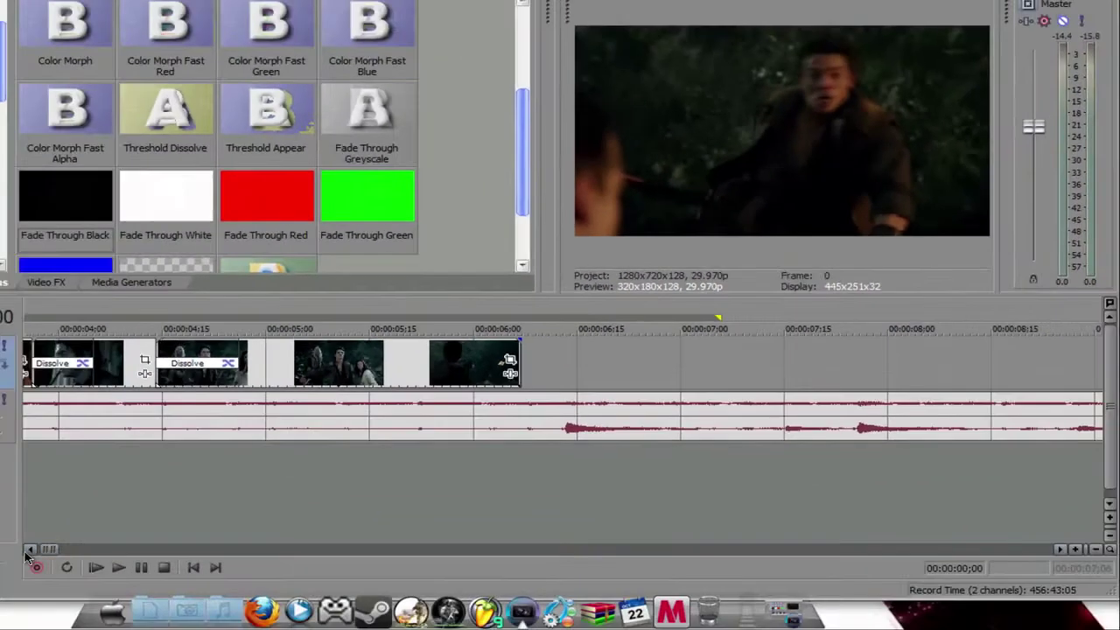
{"action": "left_click", "coordinate": [30, 549]}
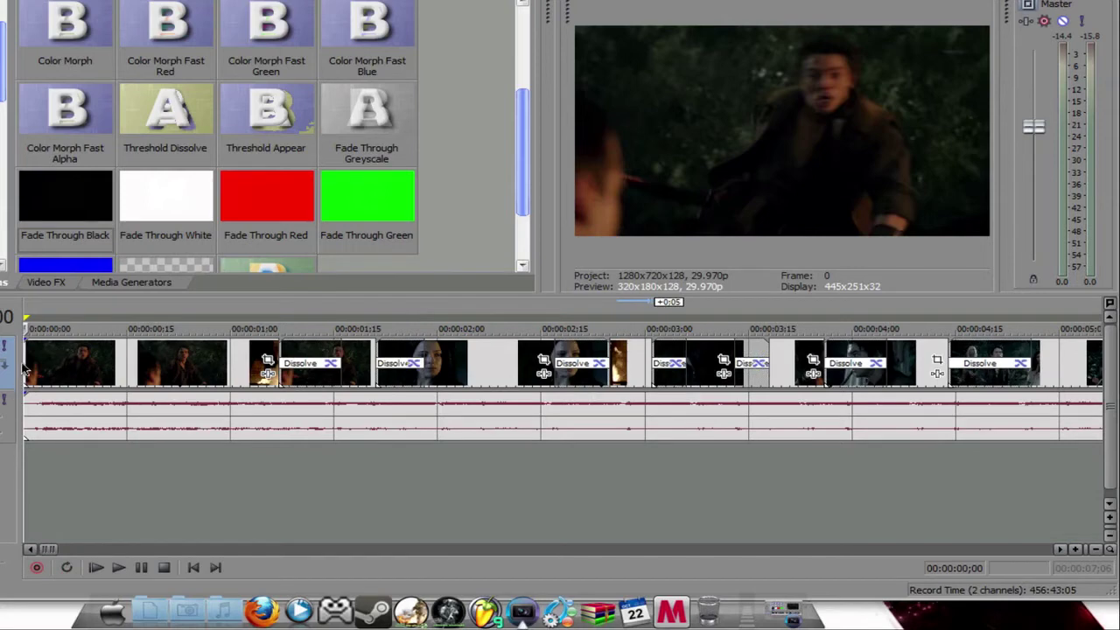
{"action": "left_click_drag", "start_coordinate": [24, 341], "coordinate": [111, 361]}
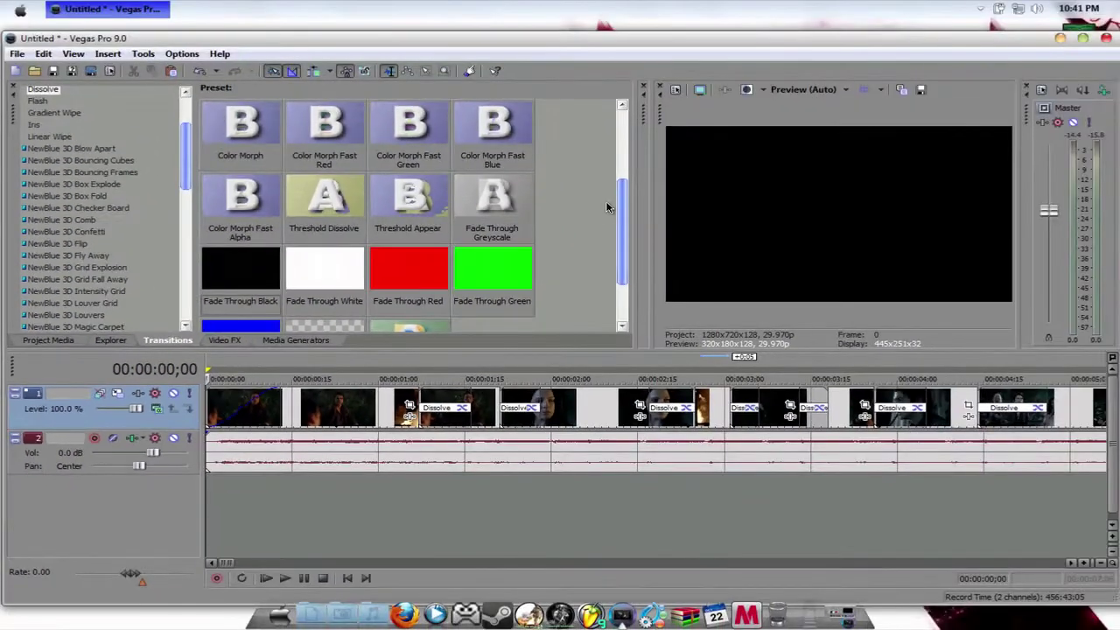
Step: Apply the Fade Through Black dissolve to the first clip's fade-in and play the start of the sequence briefly
{"action": "left_click_drag", "start_coordinate": [619, 209], "coordinate": [618, 249]}
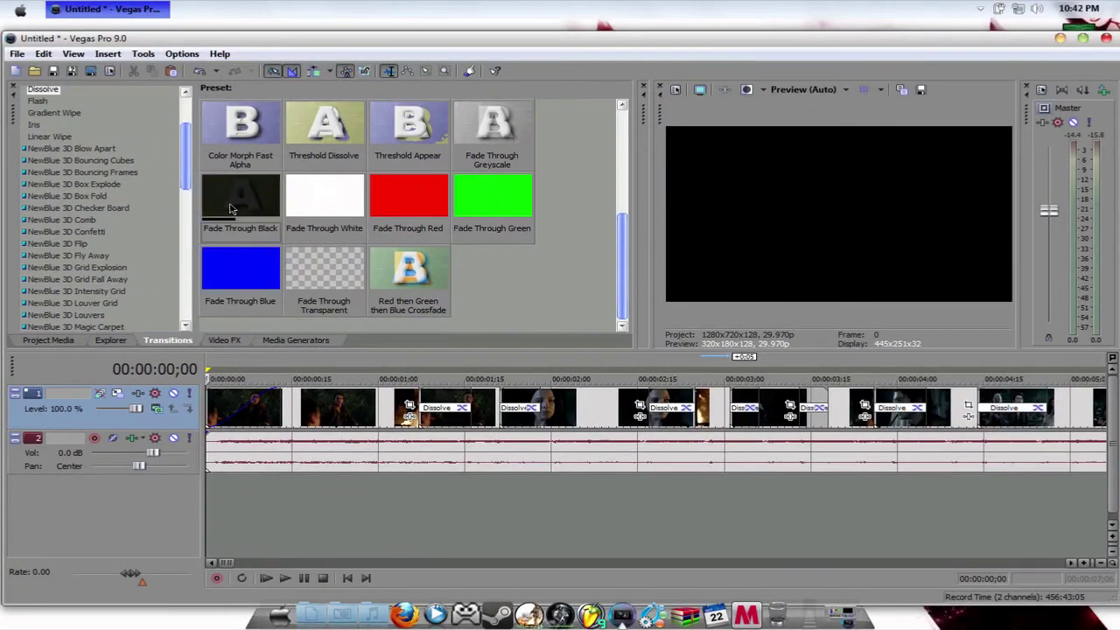
{"action": "left_click_drag", "start_coordinate": [262, 226], "coordinate": [226, 409]}
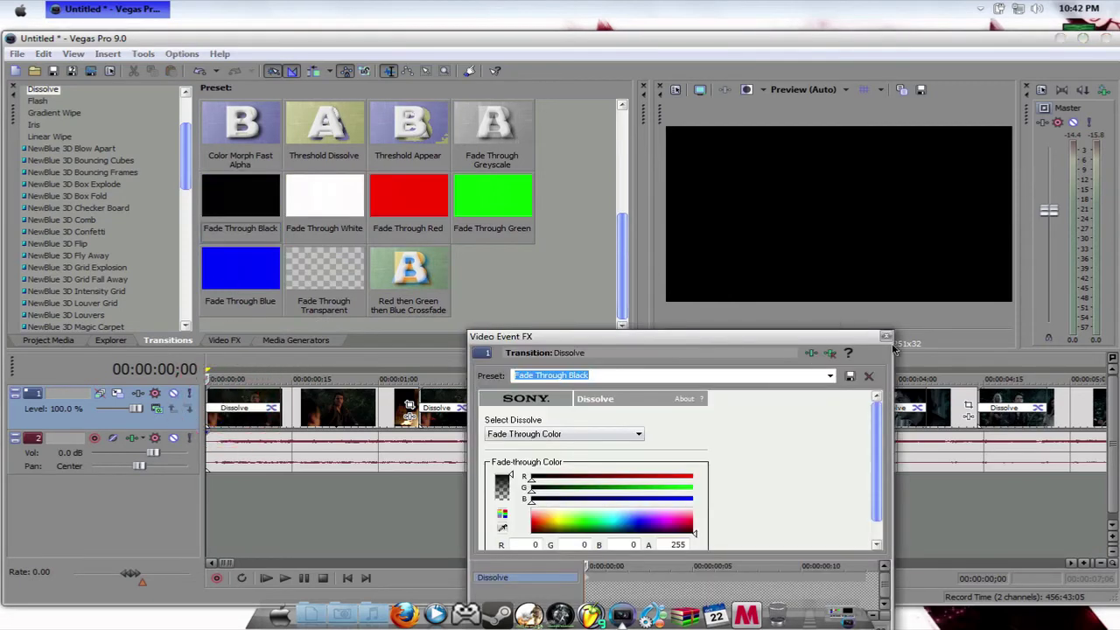
{"action": "left_click", "coordinate": [887, 338]}
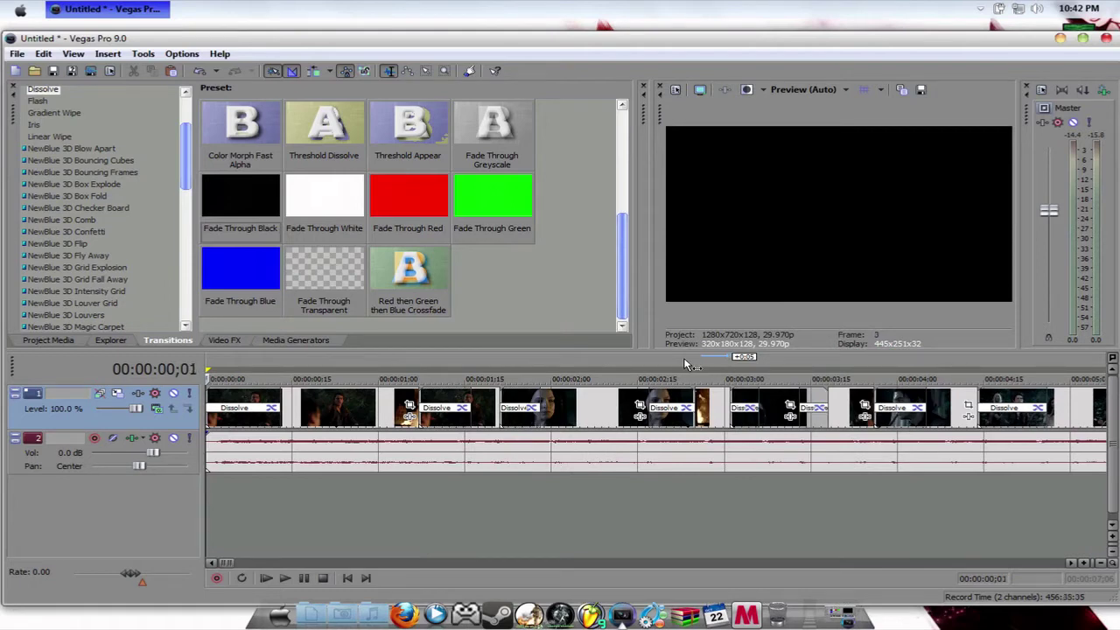
{"action": "key", "text": "space"}
{"action": "double_click", "coordinate": [628, 378]}
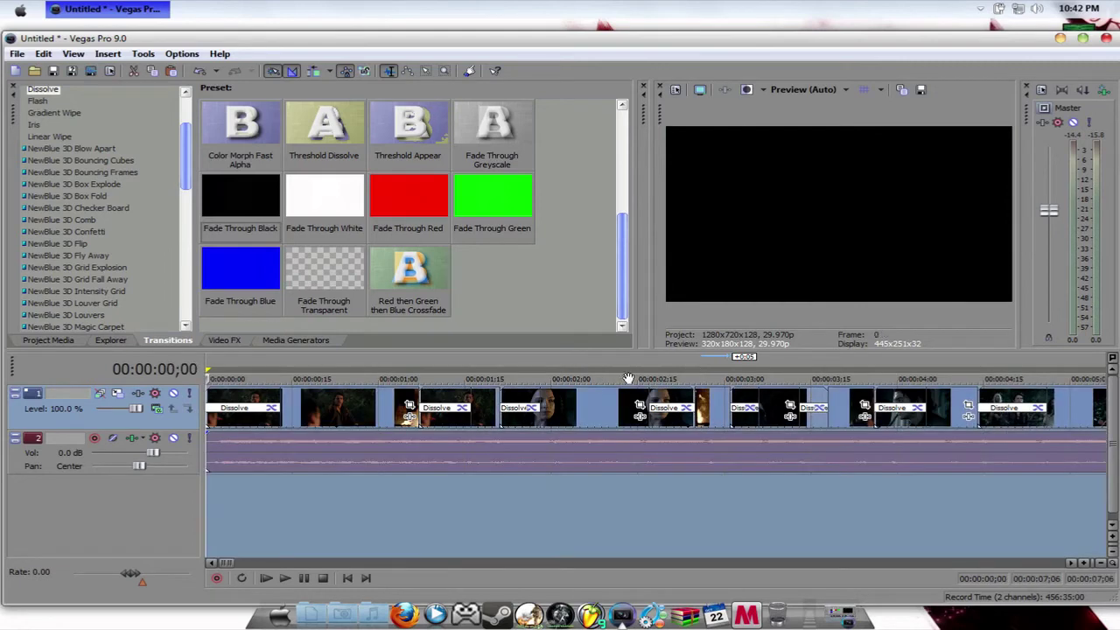
{"action": "left_click", "coordinate": [208, 514]}
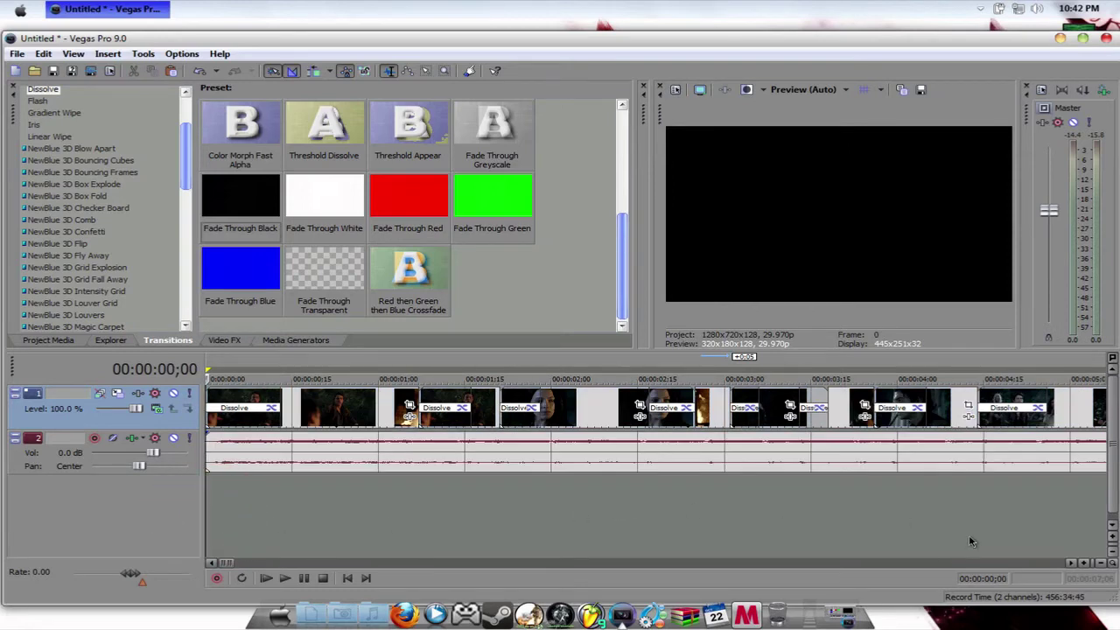
Step: Try a pasted copy of the last clip at 00:00:06;12, splitting it at 00:00:07;11 and deleting it
{"action": "left_click", "coordinate": [1072, 564]}
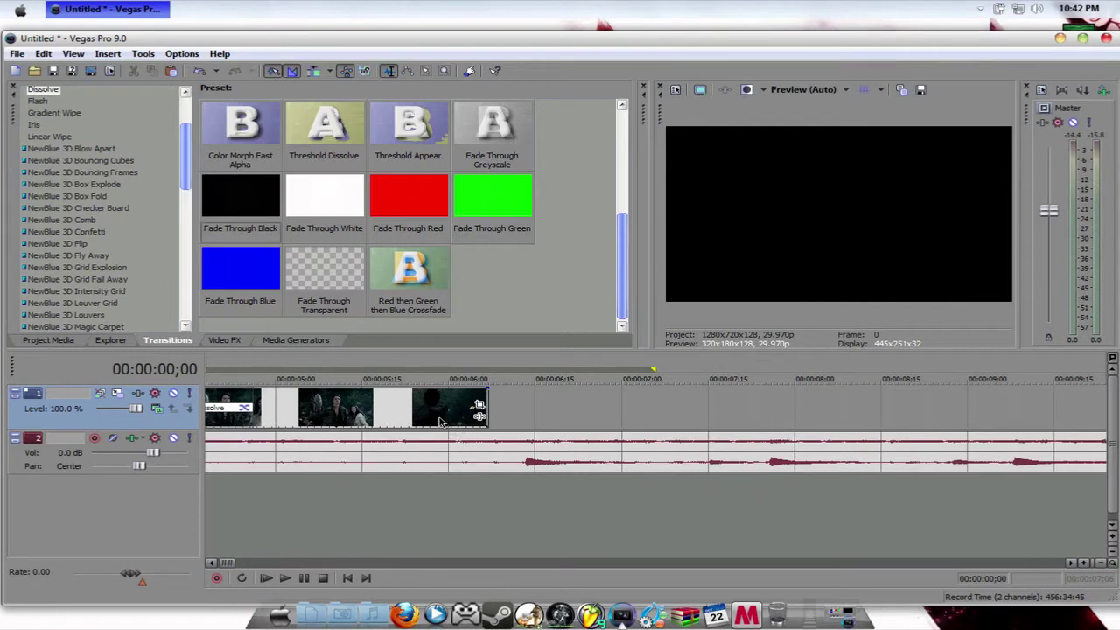
{"action": "left_click", "coordinate": [421, 408]}
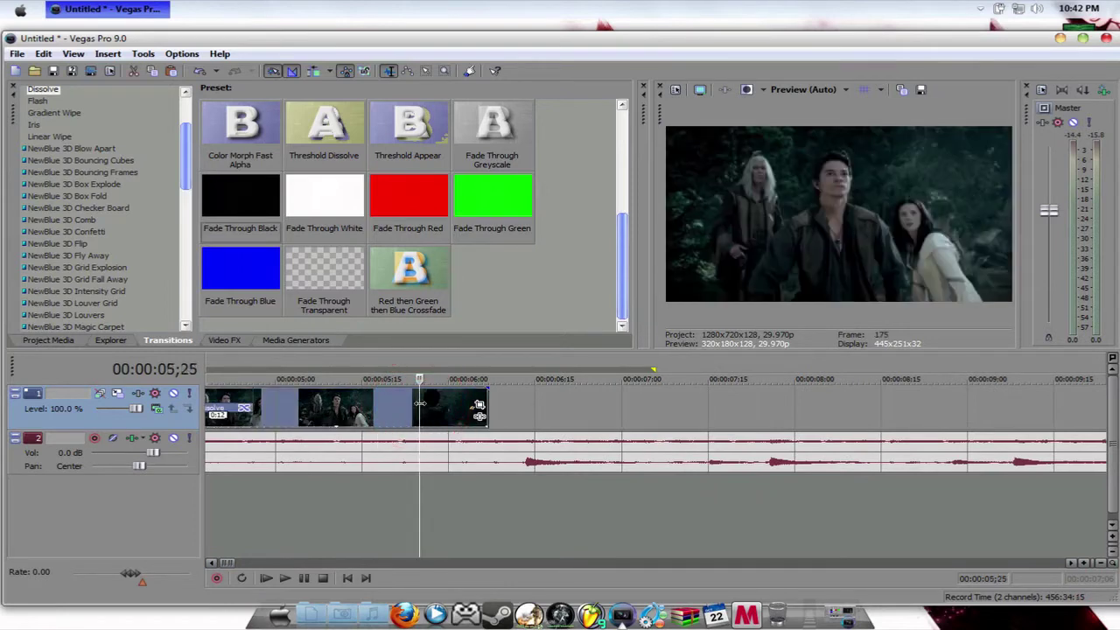
{"action": "left_click", "coordinate": [516, 399]}
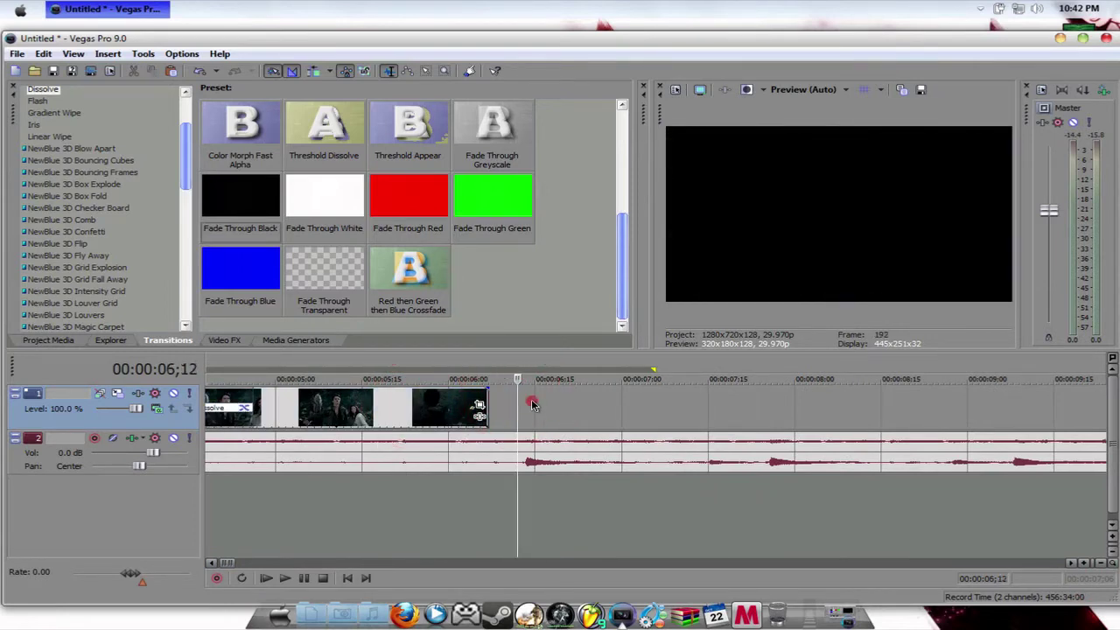
{"action": "right_click", "coordinate": [528, 403]}
{"action": "left_click", "coordinate": [553, 417]}
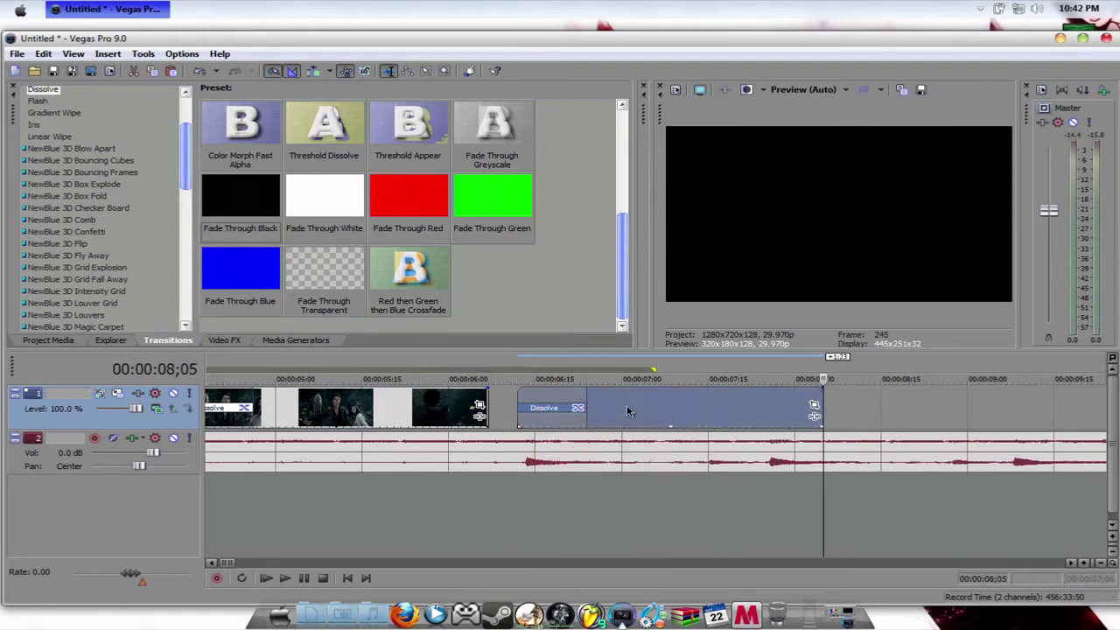
{"action": "left_click", "coordinate": [687, 412]}
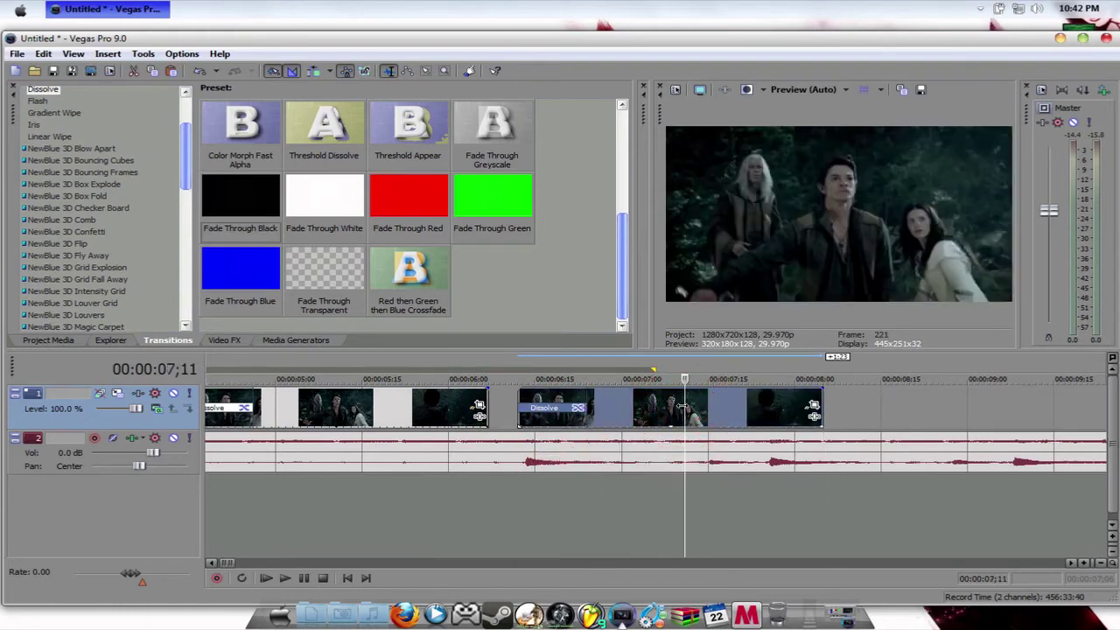
{"action": "key", "text": "s"}
{"action": "key", "text": "Delete"}
{"action": "right_click", "coordinate": [625, 413]}
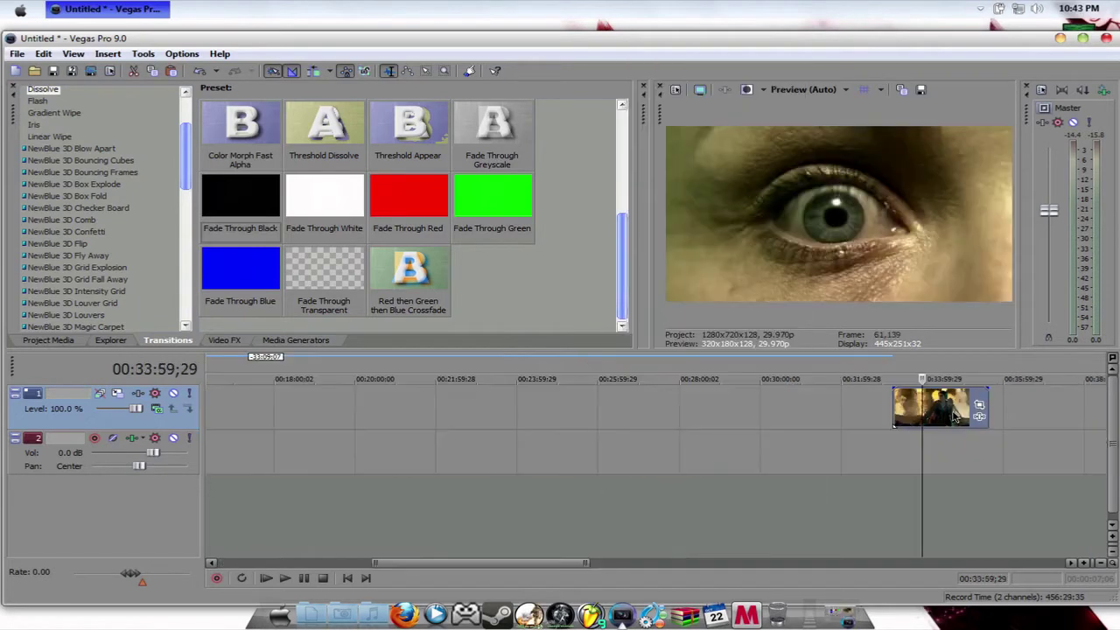
Step: Move the fiery battle source clip from its far-off timeline position so it overlaps the last clip, starting at about 00:00:05;00
{"action": "left_click_drag", "start_coordinate": [957, 418], "coordinate": [280, 426]}
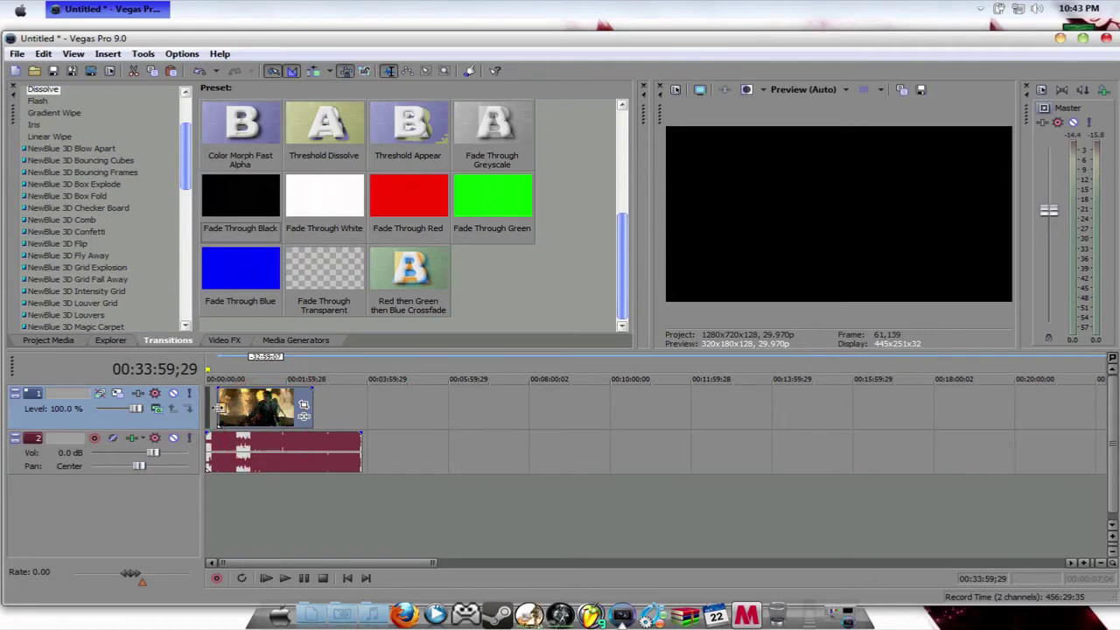
{"action": "left_click", "coordinate": [215, 413]}
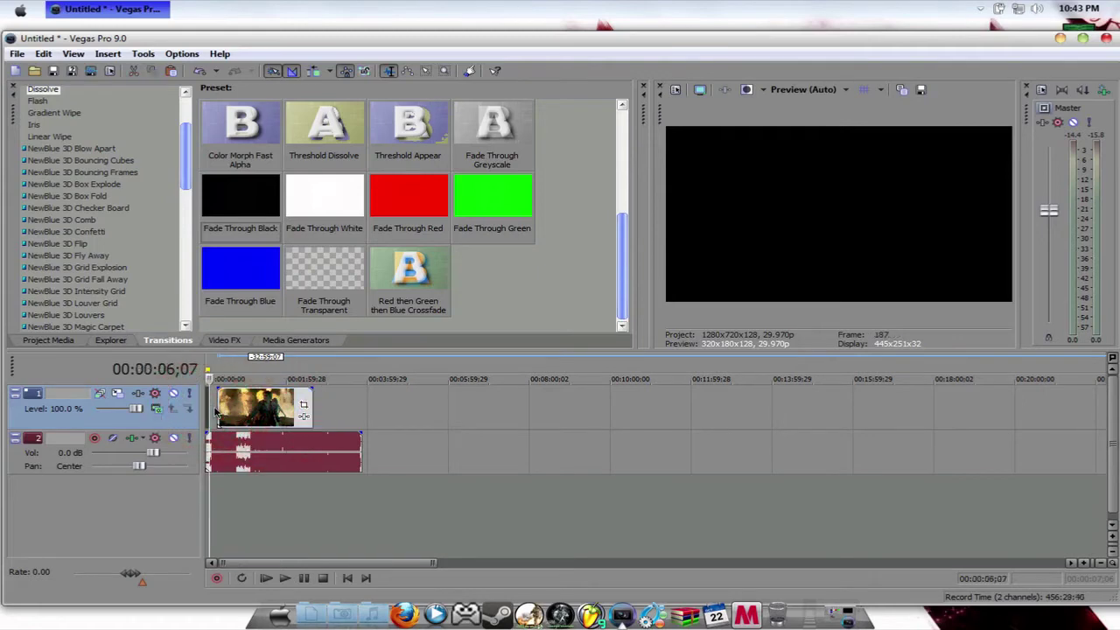
{"action": "left_click", "coordinate": [1083, 563]}
{"action": "left_click_drag", "start_coordinate": [1083, 563], "coordinate": [1084, 563]}
{"action": "left_click_drag", "start_coordinate": [768, 411], "coordinate": [460, 412]}
{"action": "left_click_drag", "start_coordinate": [1083, 565], "coordinate": [1083, 567]}
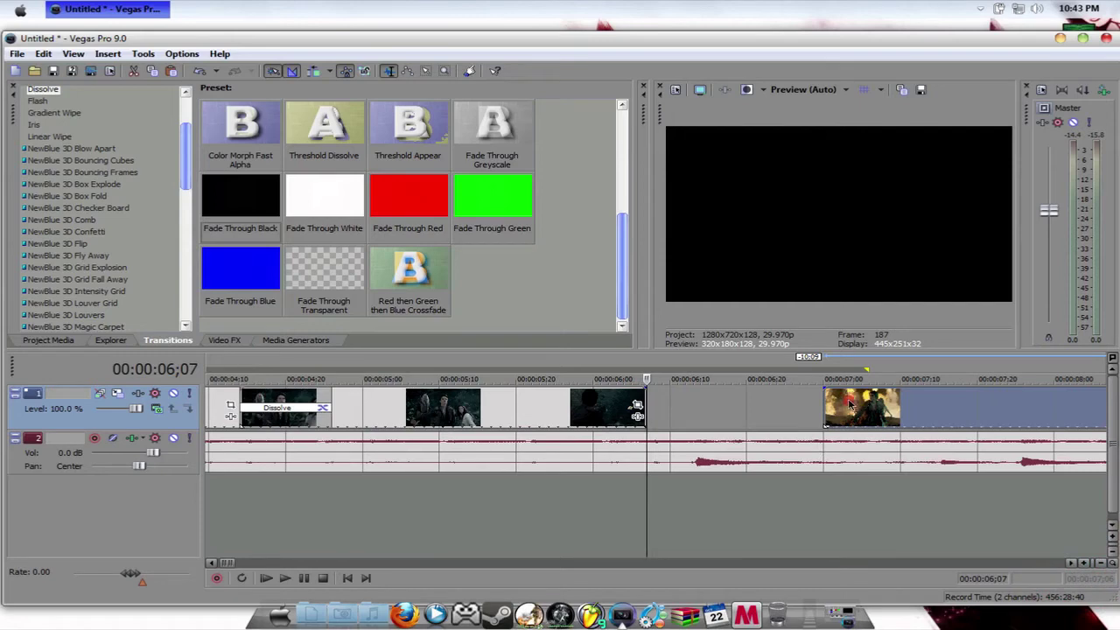
{"action": "left_click_drag", "start_coordinate": [849, 402], "coordinate": [407, 404]}
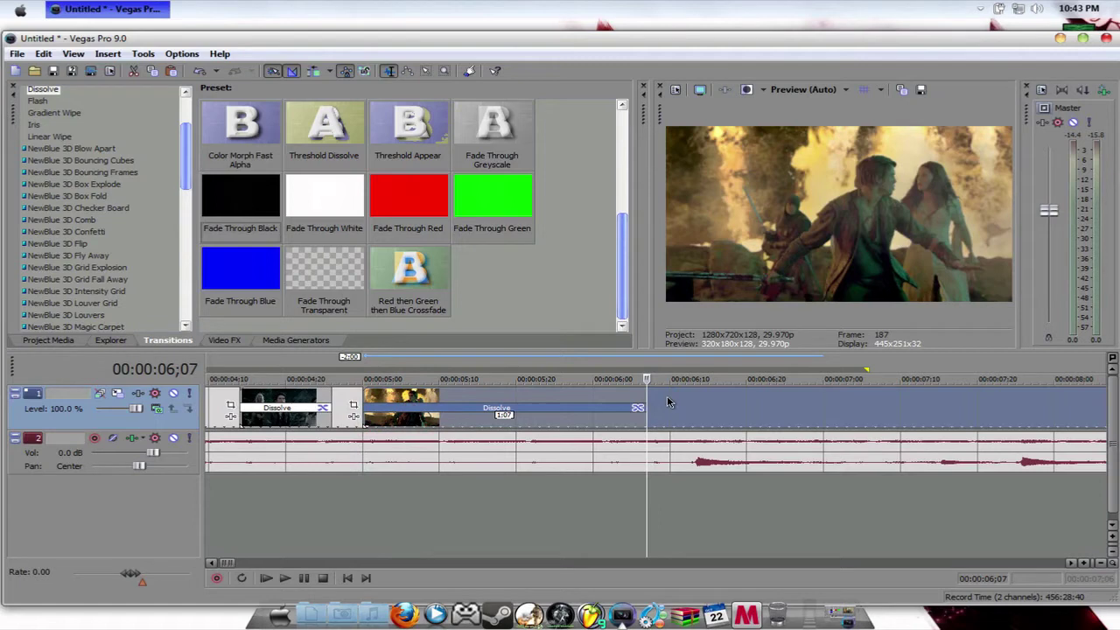
Step: Split the battle clip at 00:00:06;10 and cut away everything after the split
{"action": "left_click", "coordinate": [671, 401]}
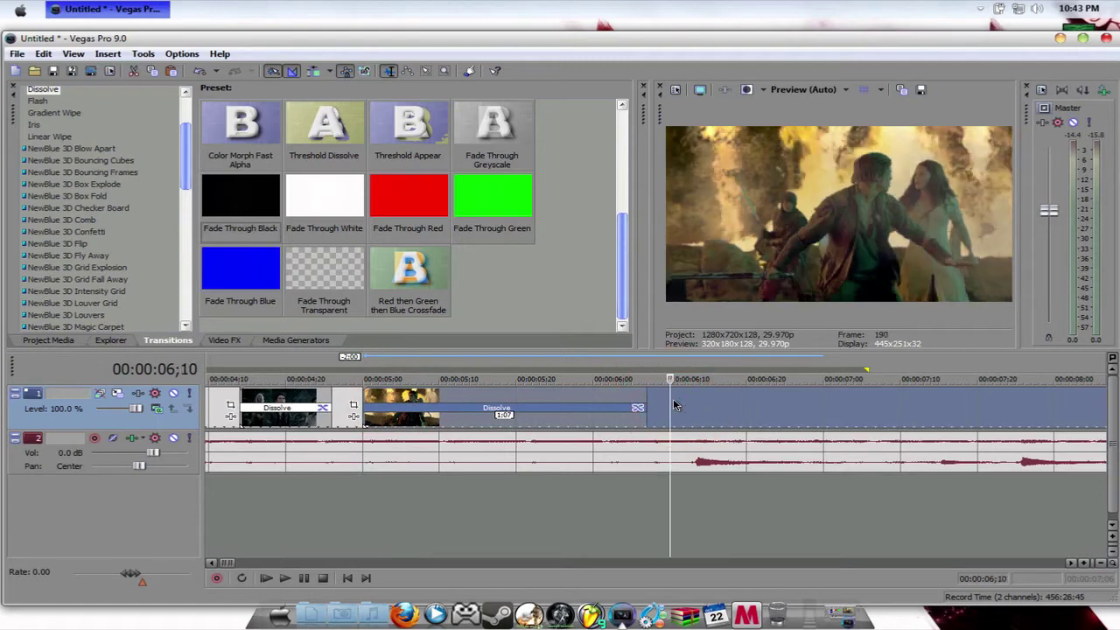
{"action": "key", "text": "super"}
{"action": "type", "text": "a"}
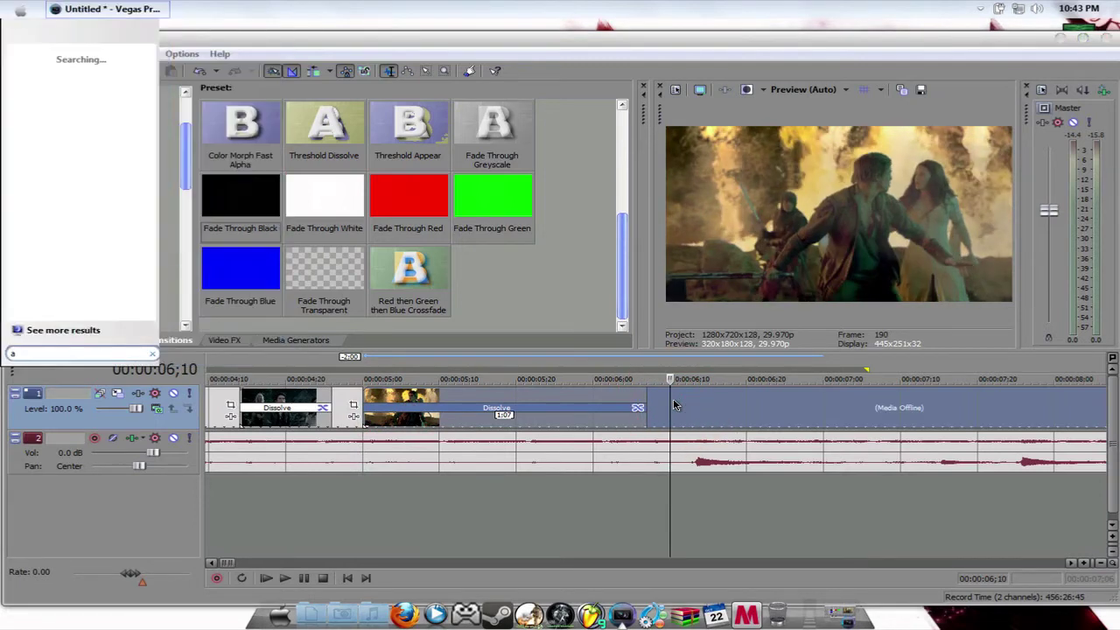
{"action": "right_click", "coordinate": [730, 403]}
{"action": "left_click", "coordinate": [788, 189]}
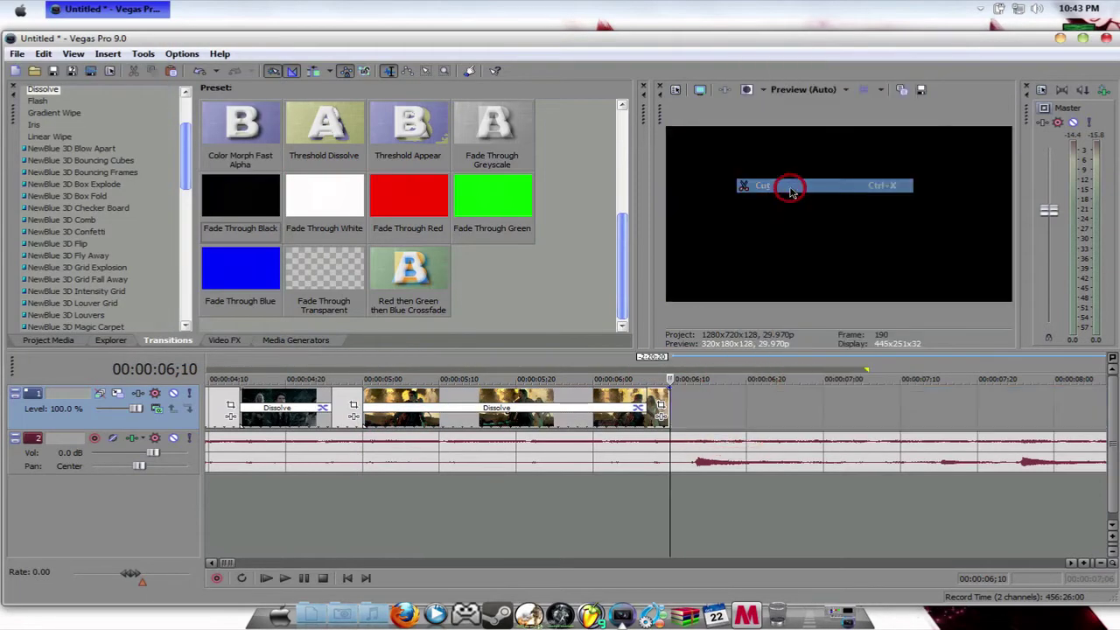
Step: Shorten the dissolve at the start of the dark clip of the three people to 6 frames
{"action": "left_click_drag", "start_coordinate": [646, 399], "coordinate": [583, 399]}
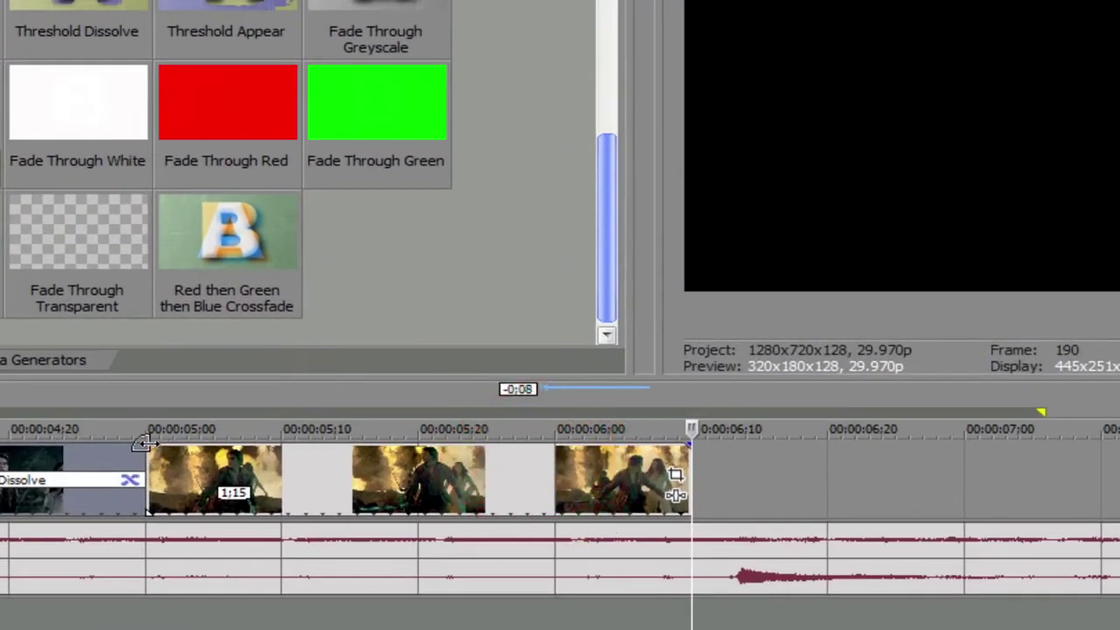
{"action": "left_click_drag", "start_coordinate": [175, 463], "coordinate": [94, 473]}
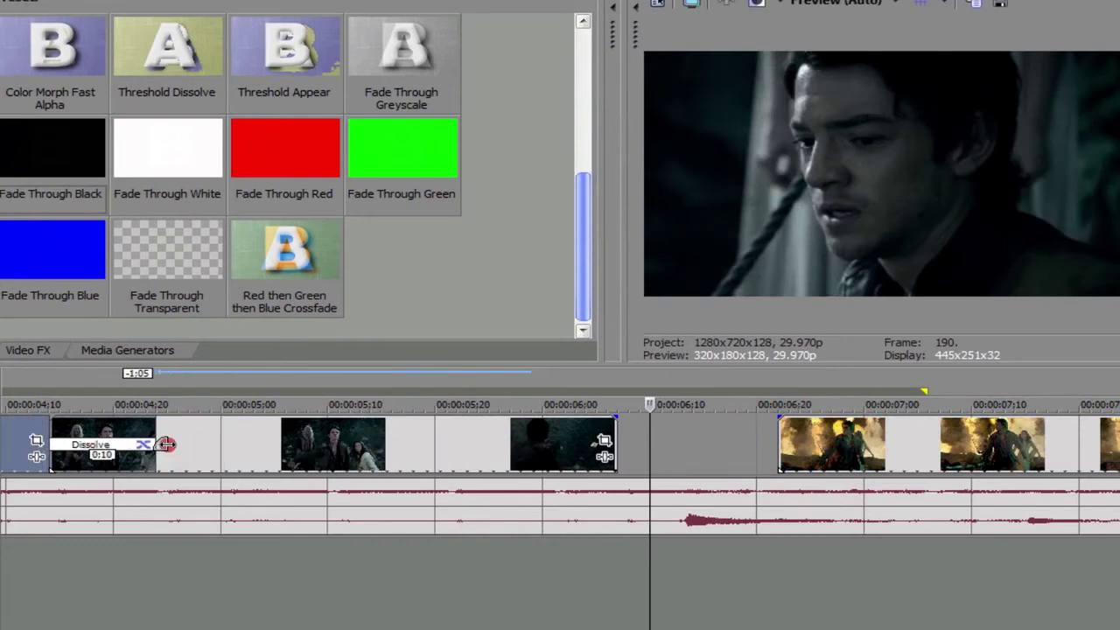
{"action": "left_click_drag", "start_coordinate": [167, 444], "coordinate": [120, 444]}
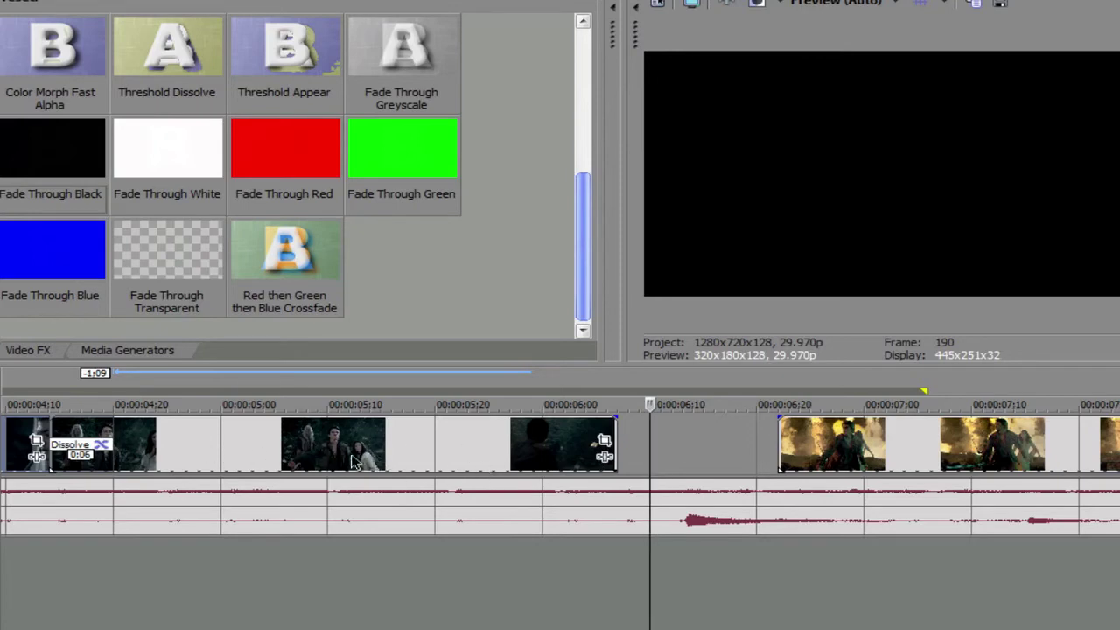
Step: Move the battle clip over the dark clip to start at about 00:00:04;26 and give it a 10-frame dissolve
{"action": "left_click_drag", "start_coordinate": [852, 445], "coordinate": [383, 446]}
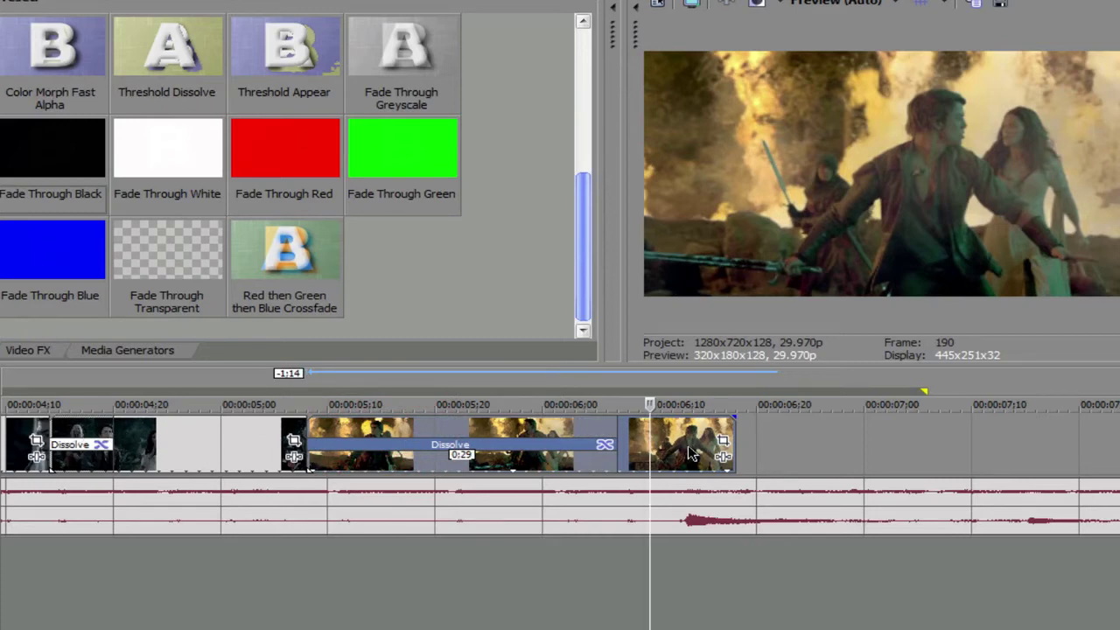
{"action": "left_click_drag", "start_coordinate": [689, 453], "coordinate": [556, 450]}
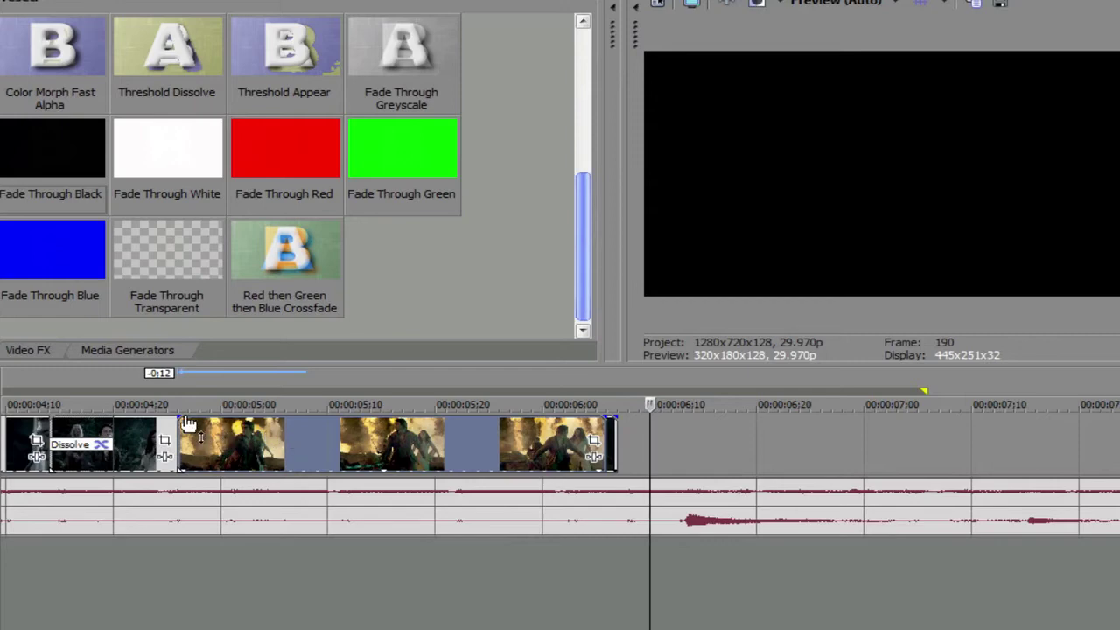
{"action": "left_click_drag", "start_coordinate": [188, 426], "coordinate": [285, 426]}
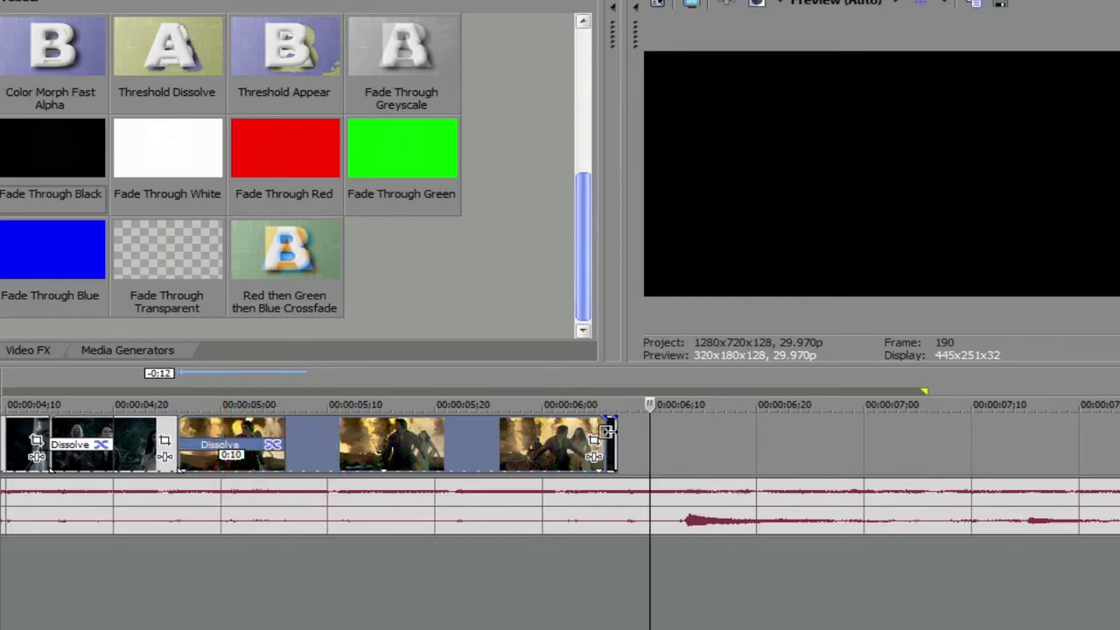
{"action": "left_click", "coordinate": [601, 569]}
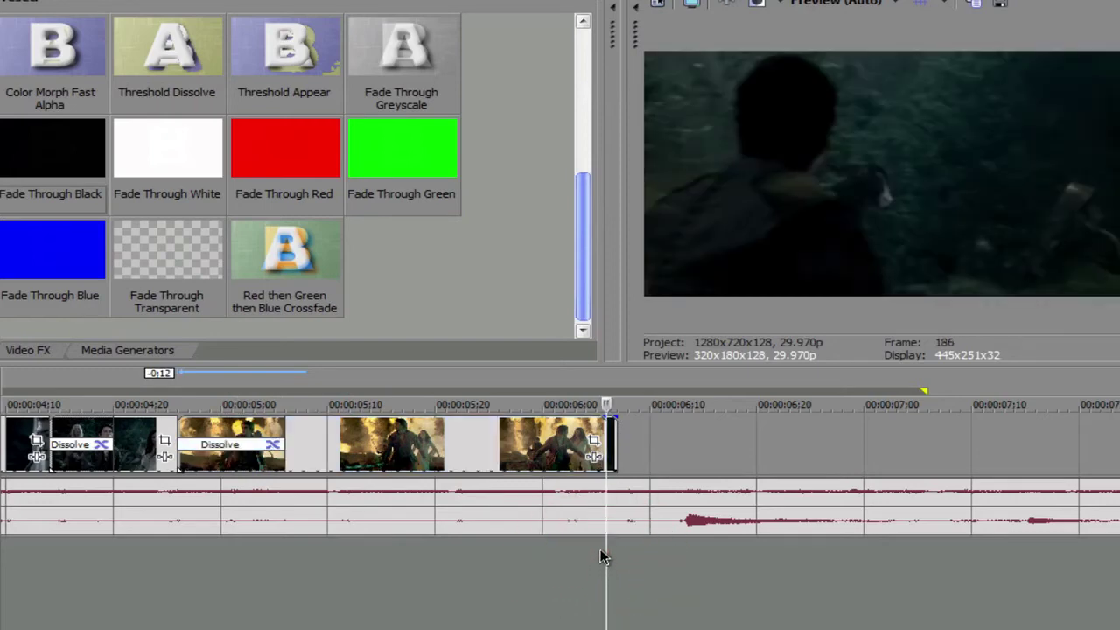
{"action": "right_click", "coordinate": [617, 450]}
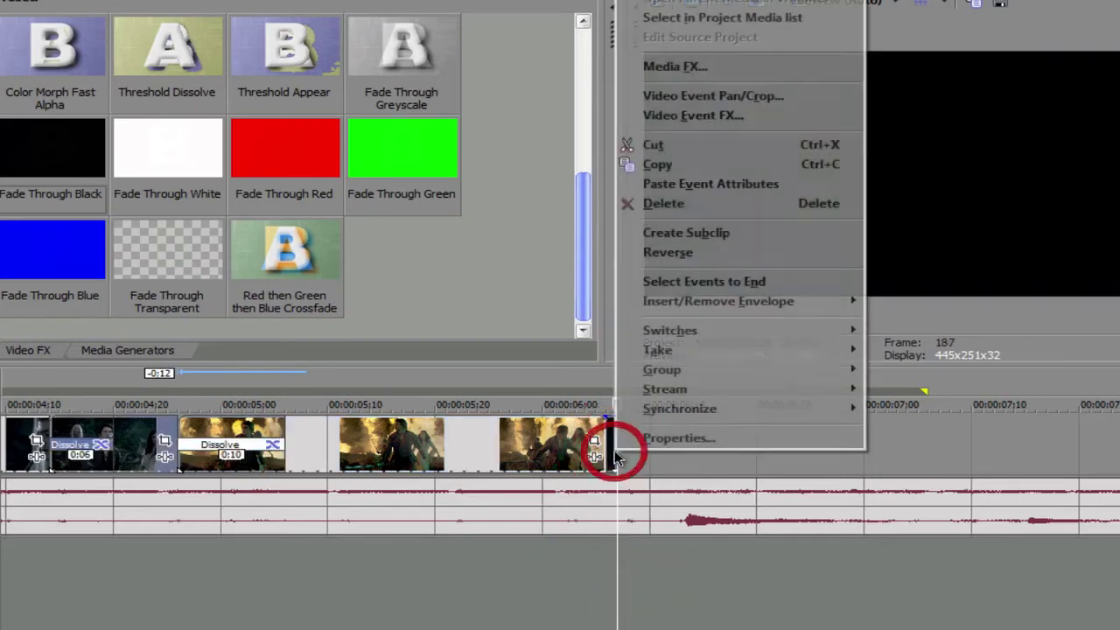
{"action": "left_click", "coordinate": [655, 163]}
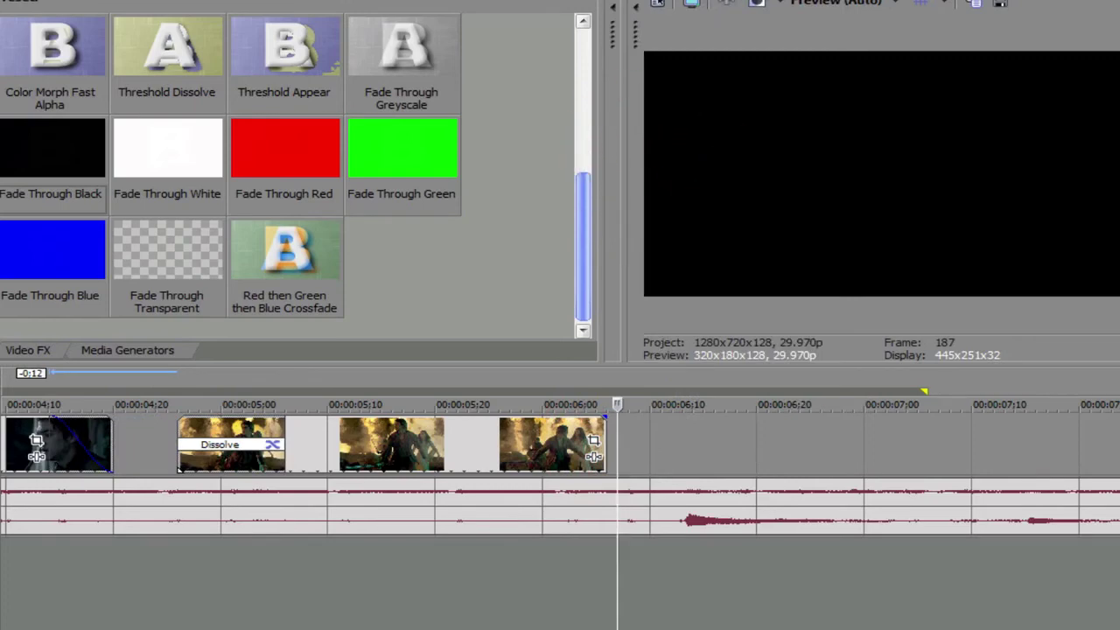
{"action": "key", "text": "ctrl+z"}
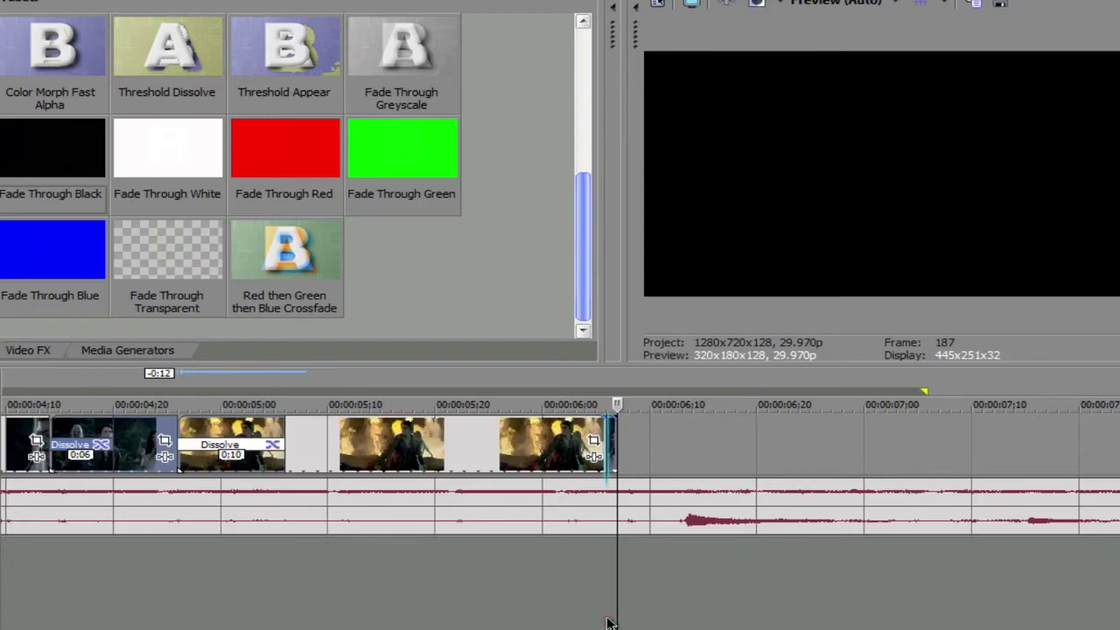
Step: Split at 00:00:06;06 and cut the leftover sliver of the dark clip beyond the battle clip's end
{"action": "left_click", "coordinate": [608, 617]}
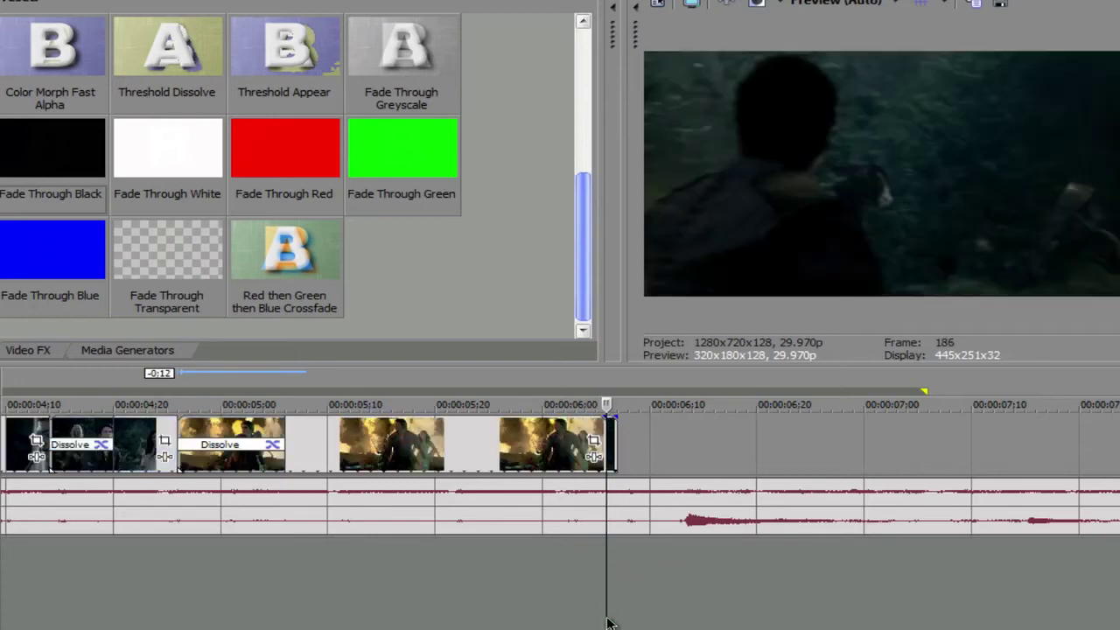
{"action": "right_click", "coordinate": [610, 420]}
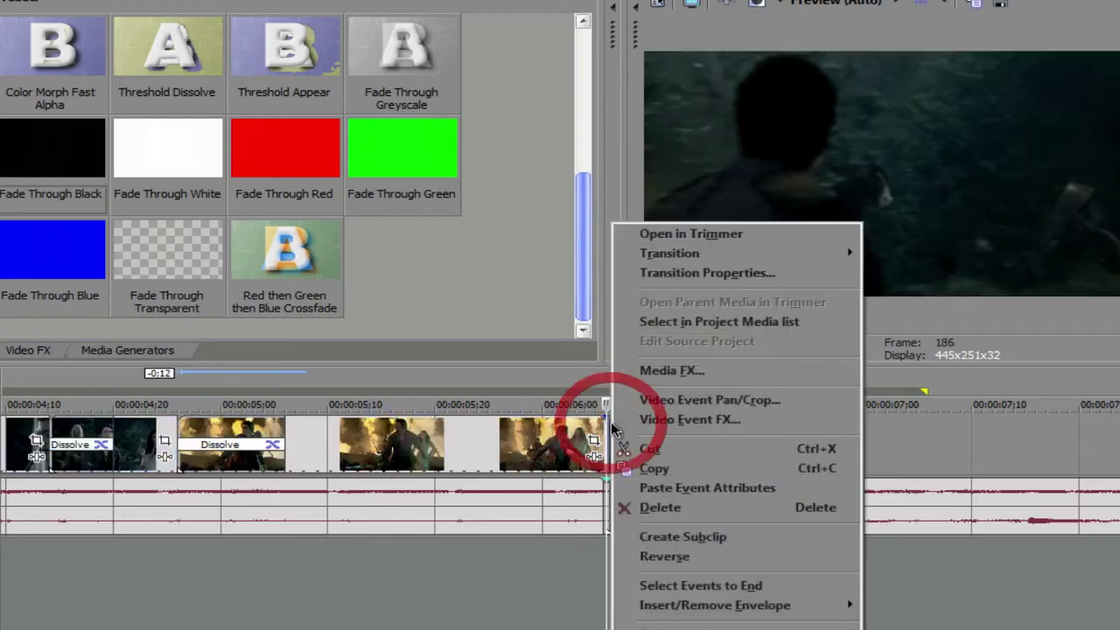
{"action": "left_click", "coordinate": [651, 448]}
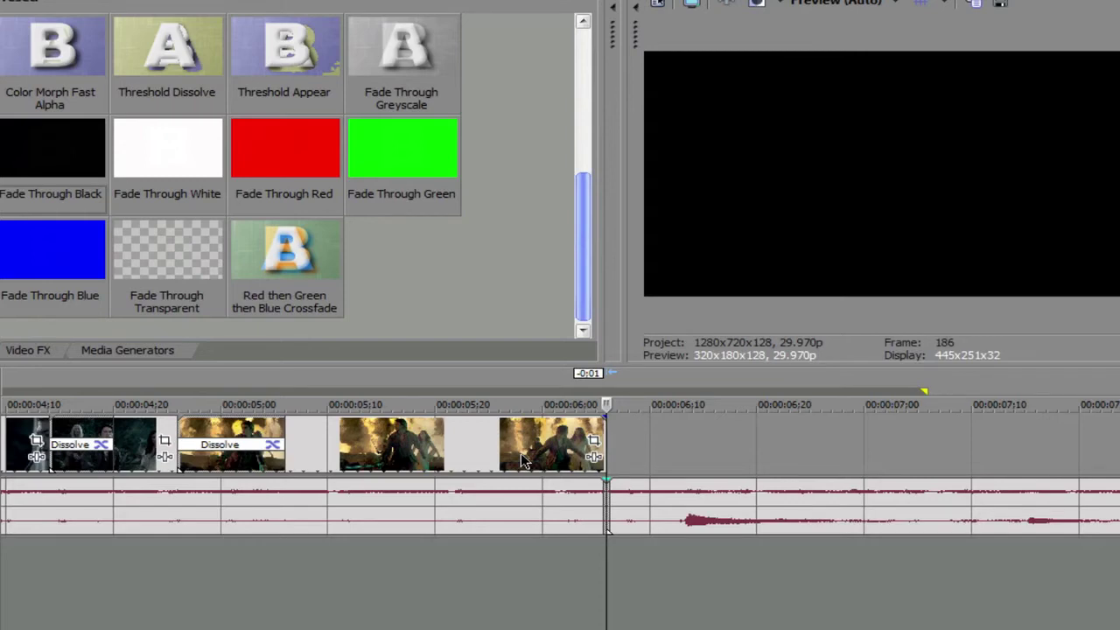
{"action": "left_click", "coordinate": [627, 461]}
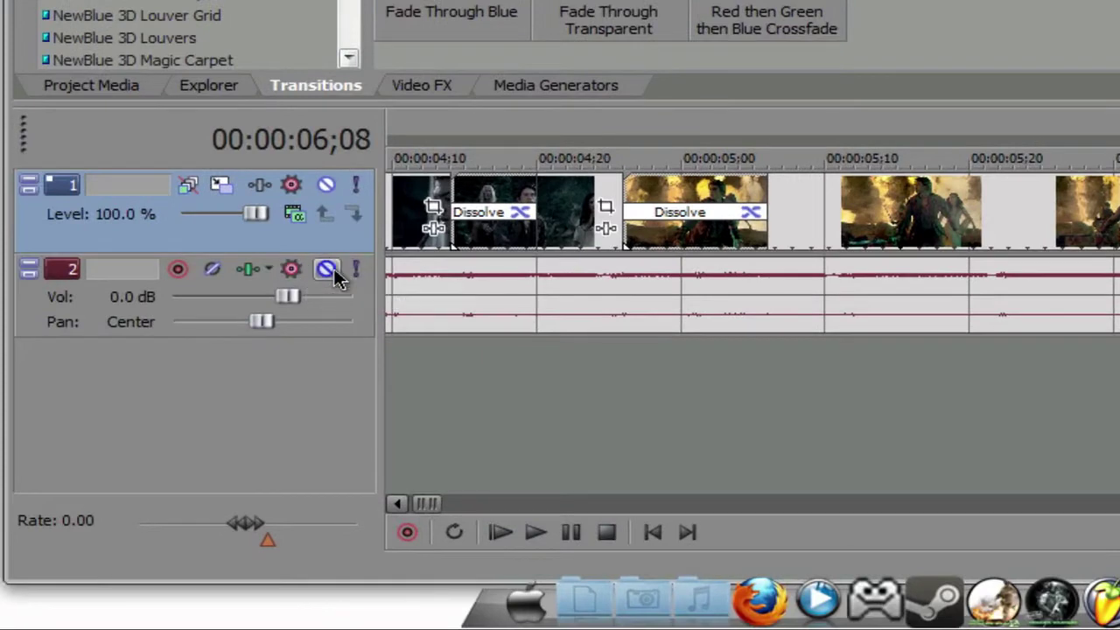
Step: Mute the audio track, unmute it again and return to the start of the timeline
{"action": "left_click", "coordinate": [337, 276]}
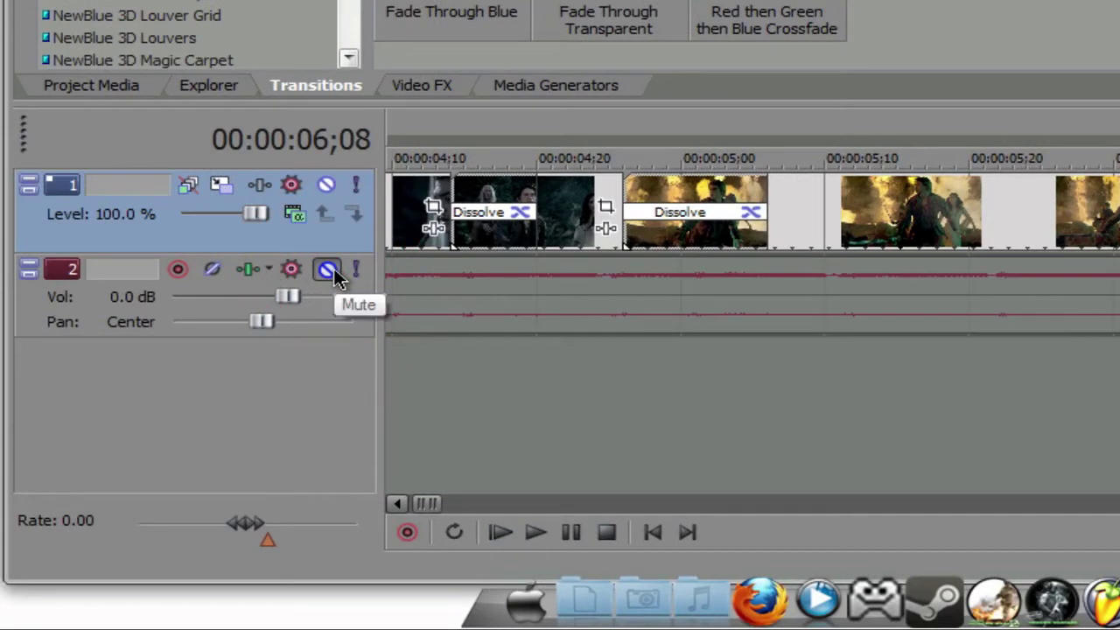
{"action": "left_click", "coordinate": [335, 273]}
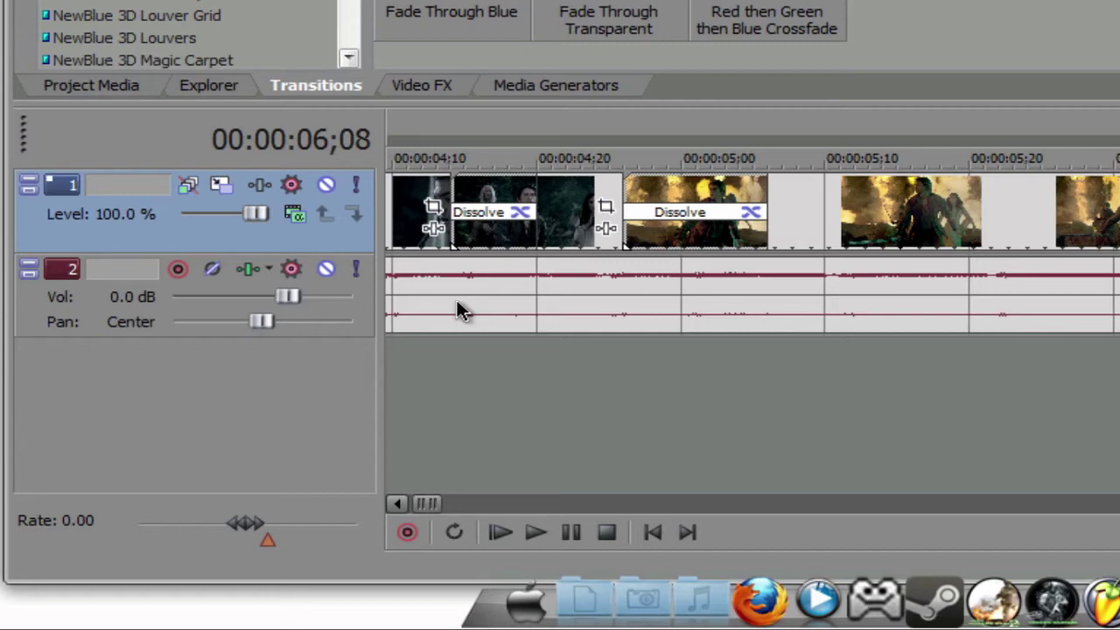
{"action": "left_click", "coordinate": [397, 504]}
{"action": "left_click_drag", "start_coordinate": [397, 504], "coordinate": [396, 506]}
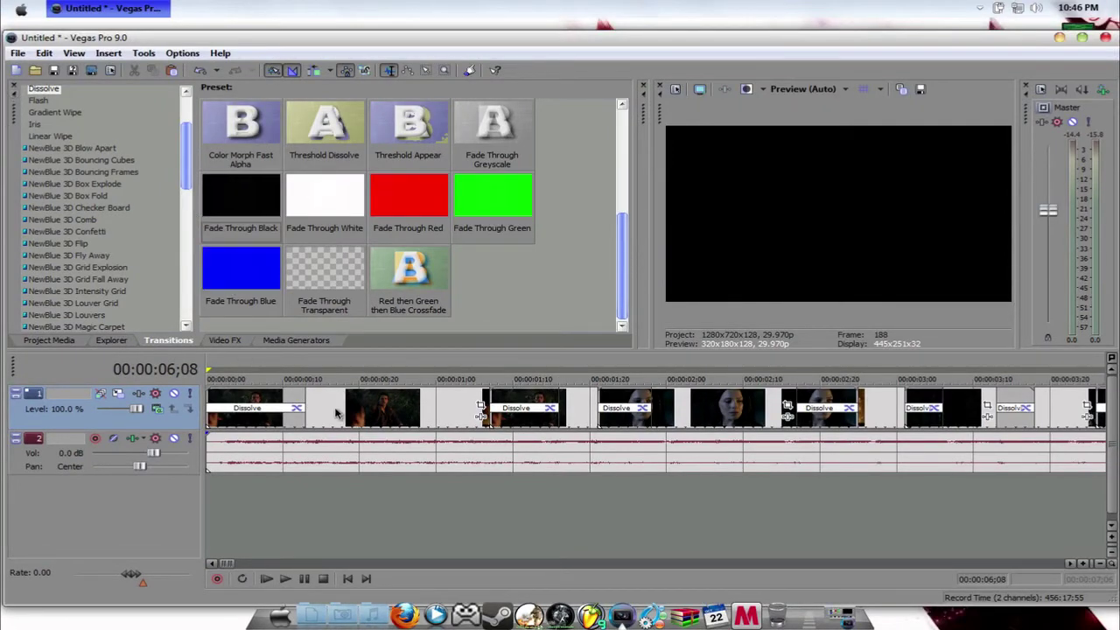
Step: Copy the battle clip at the end of the video track and paste it at 00:00:06;08
{"action": "left_click_drag", "start_coordinate": [1076, 566], "coordinate": [1076, 567]}
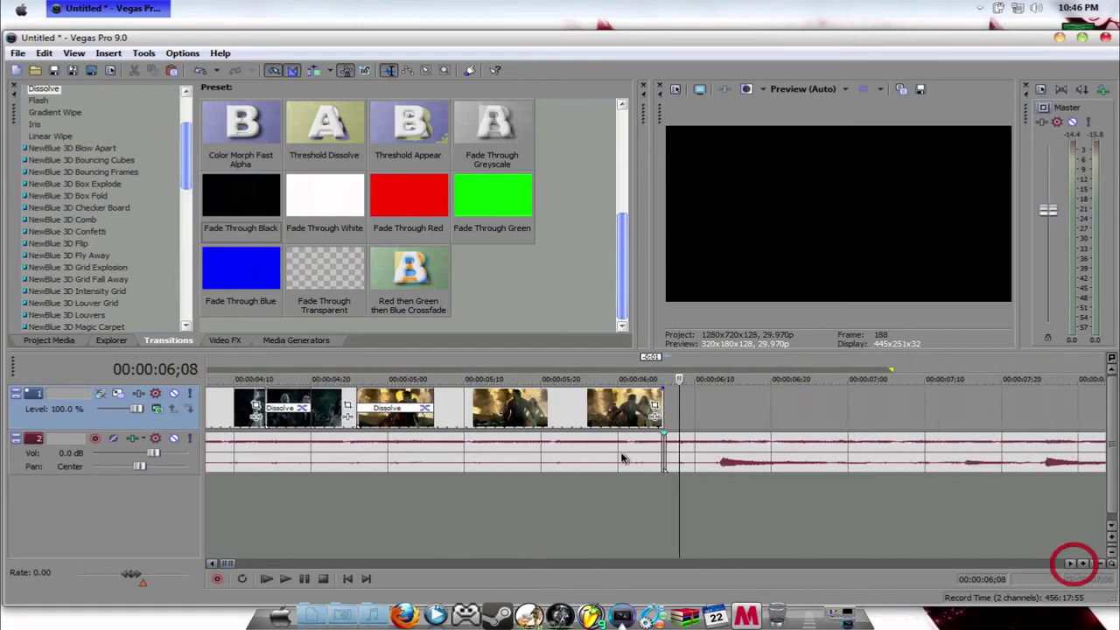
{"action": "right_click", "coordinate": [516, 411]}
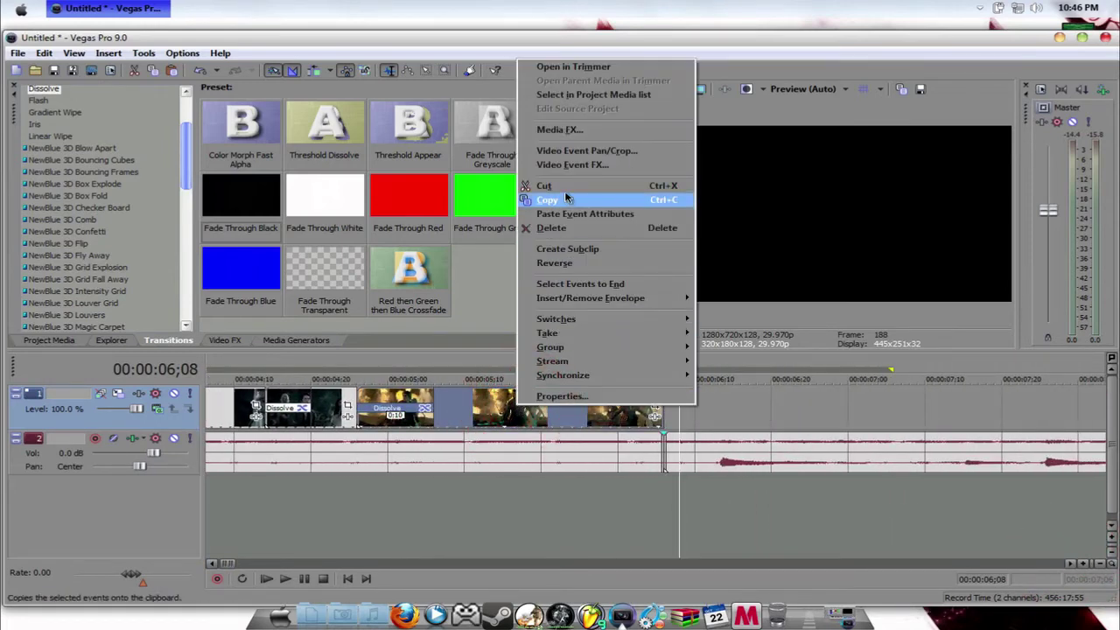
{"action": "left_click", "coordinate": [564, 201]}
{"action": "right_click", "coordinate": [700, 399]}
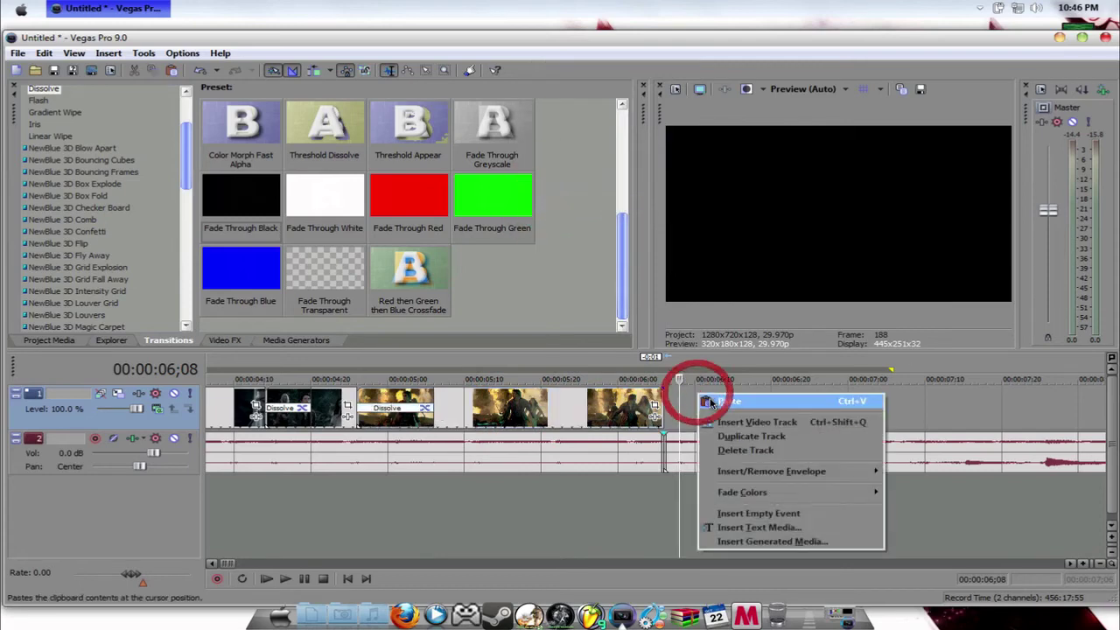
{"action": "left_click", "coordinate": [720, 403]}
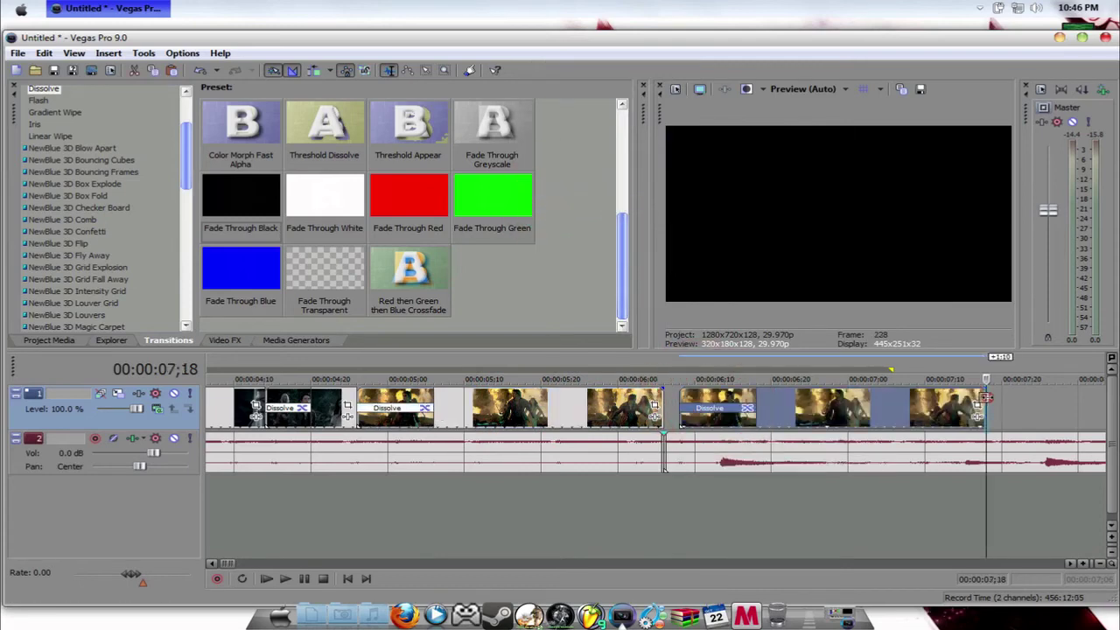
Step: Extend the pasted battle clip's end to about 00:00:10;06, then split off and cut everything before 00:00:09;08
{"action": "left_click_drag", "start_coordinate": [986, 398], "coordinate": [1017, 427]}
{"action": "left_click", "coordinate": [805, 416]}
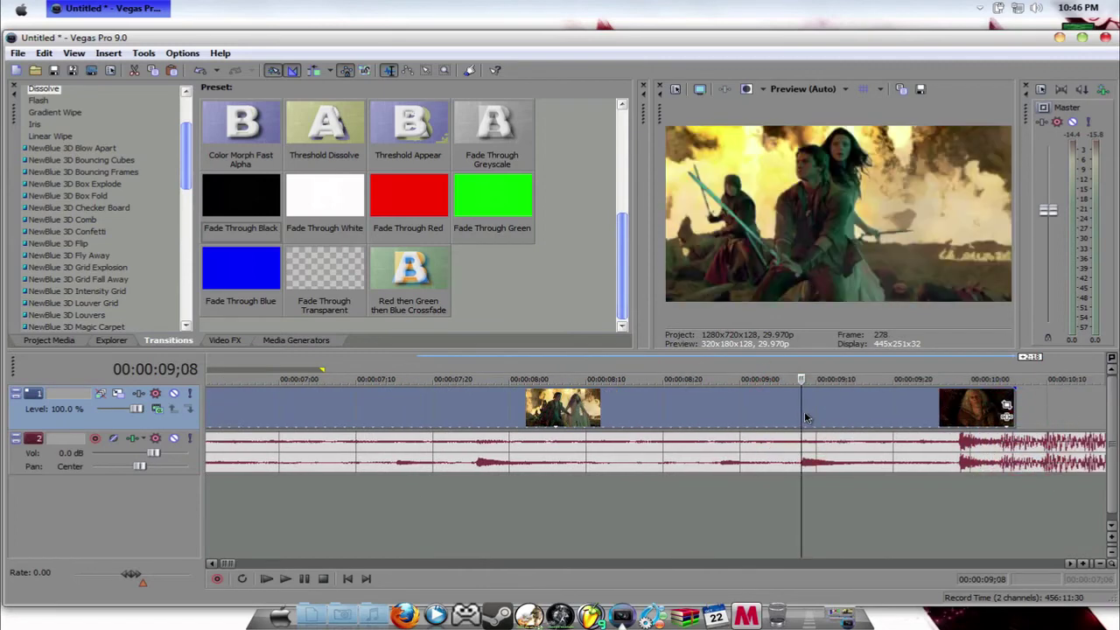
{"action": "right_click", "coordinate": [749, 408]}
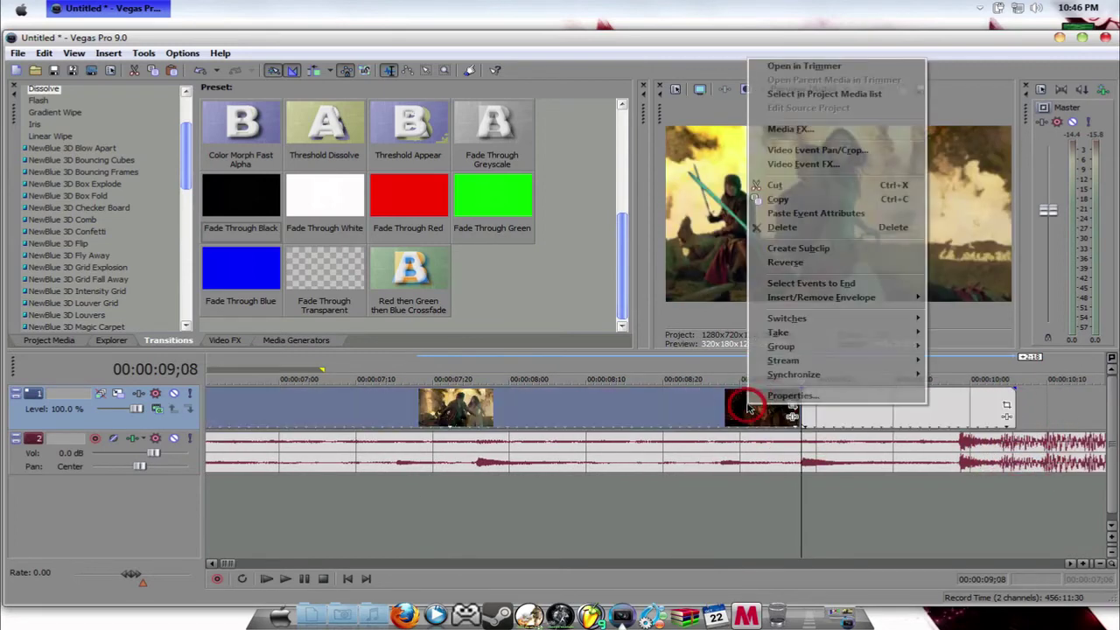
{"action": "left_click", "coordinate": [772, 197]}
{"action": "right_click", "coordinate": [737, 401]}
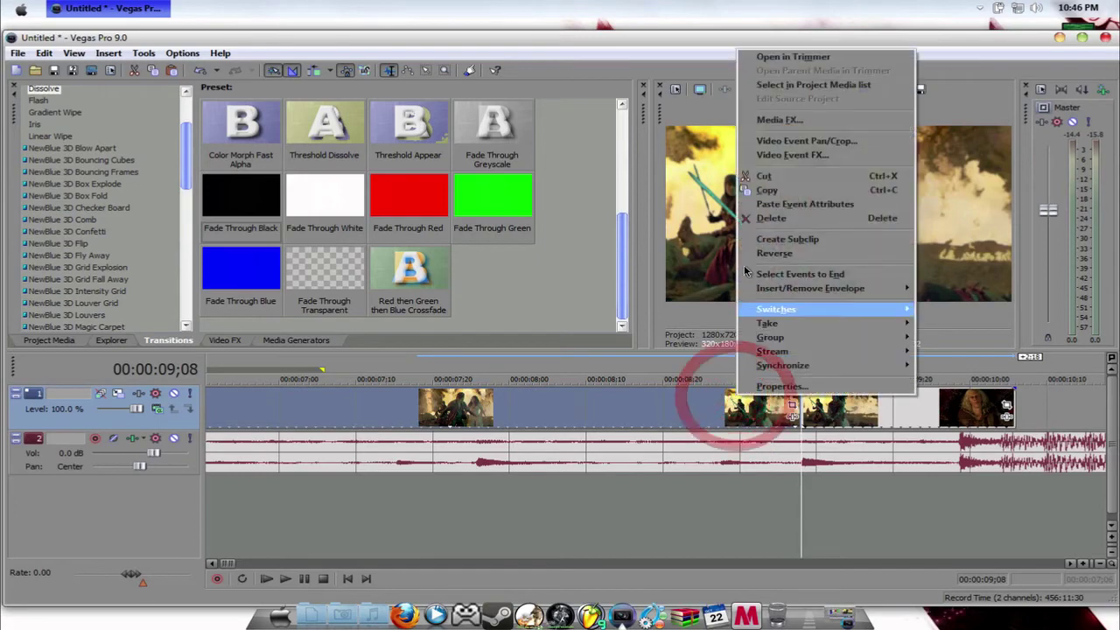
{"action": "left_click", "coordinate": [772, 176]}
Step: Move the remaining piece over the battle clip to start at 00:00:05;10 and remove its opening dissolve
{"action": "left_click_drag", "start_coordinate": [845, 403], "coordinate": [751, 417]}
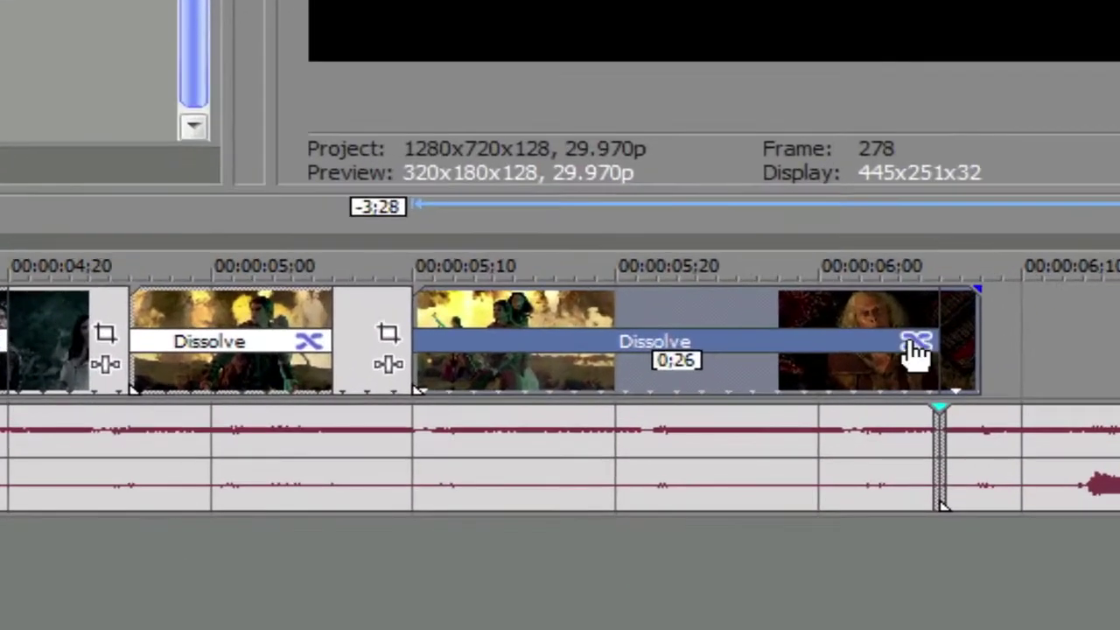
{"action": "left_click", "coordinate": [915, 344]}
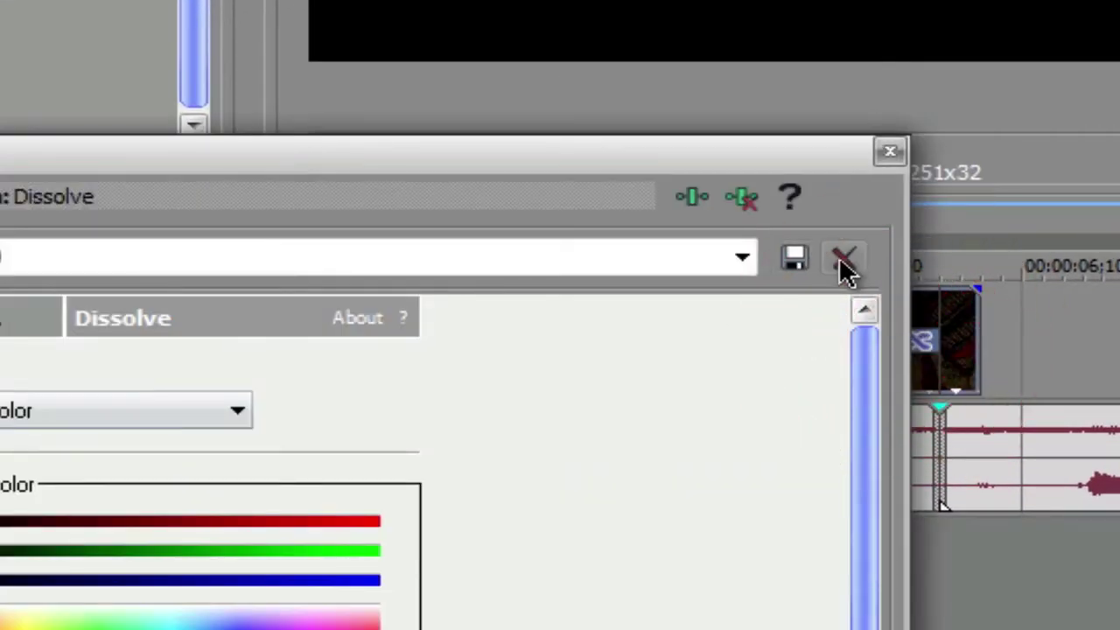
{"action": "left_click", "coordinate": [843, 263]}
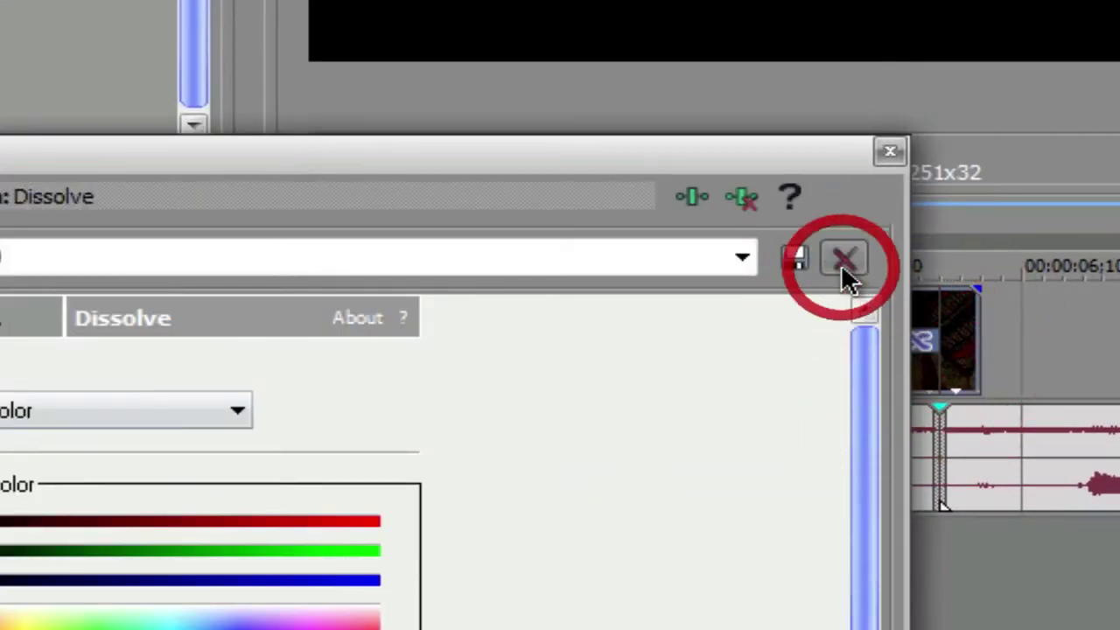
{"action": "left_click", "coordinate": [886, 152]}
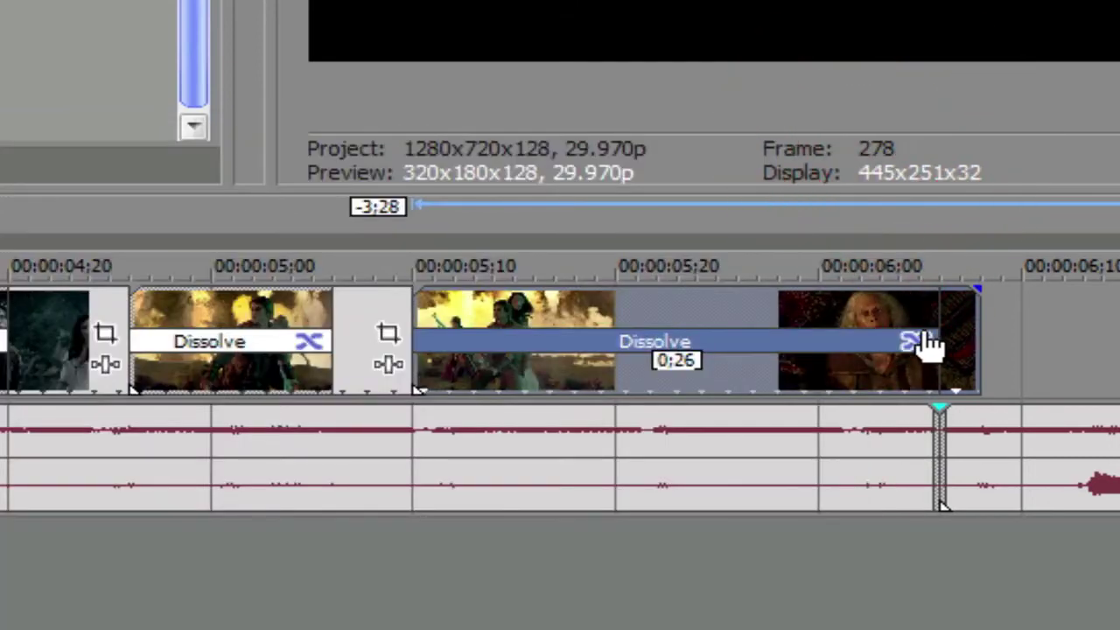
{"action": "left_click_drag", "start_coordinate": [927, 326], "coordinate": [582, 353]}
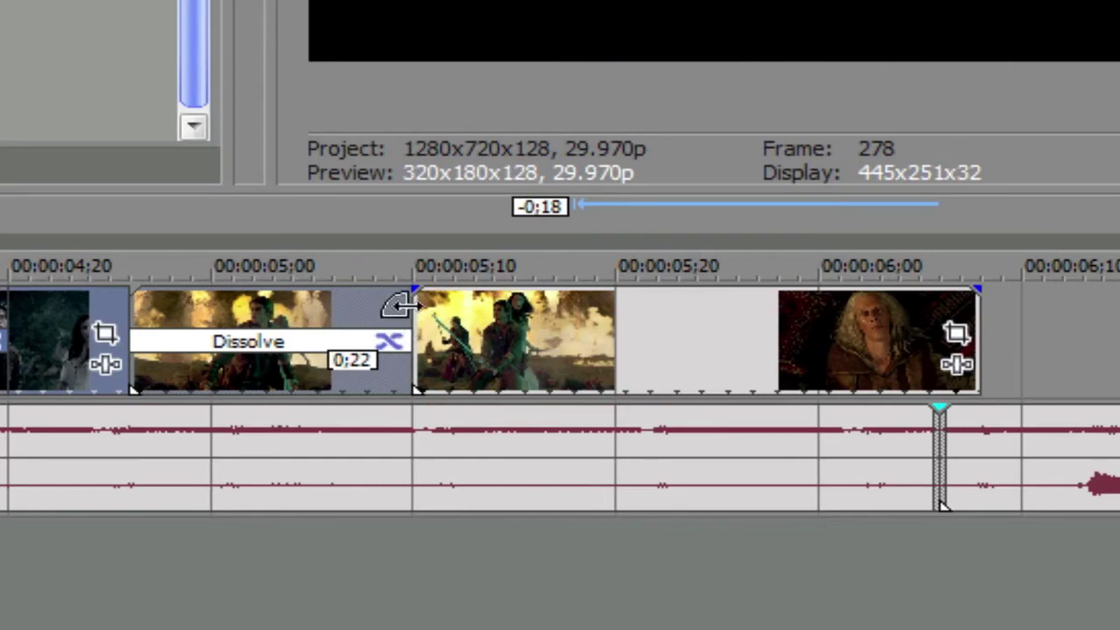
Step: Remove the dissolve at the start of the battle clip that begins at 00:00:04;26
{"action": "left_click_drag", "start_coordinate": [399, 306], "coordinate": [249, 328]}
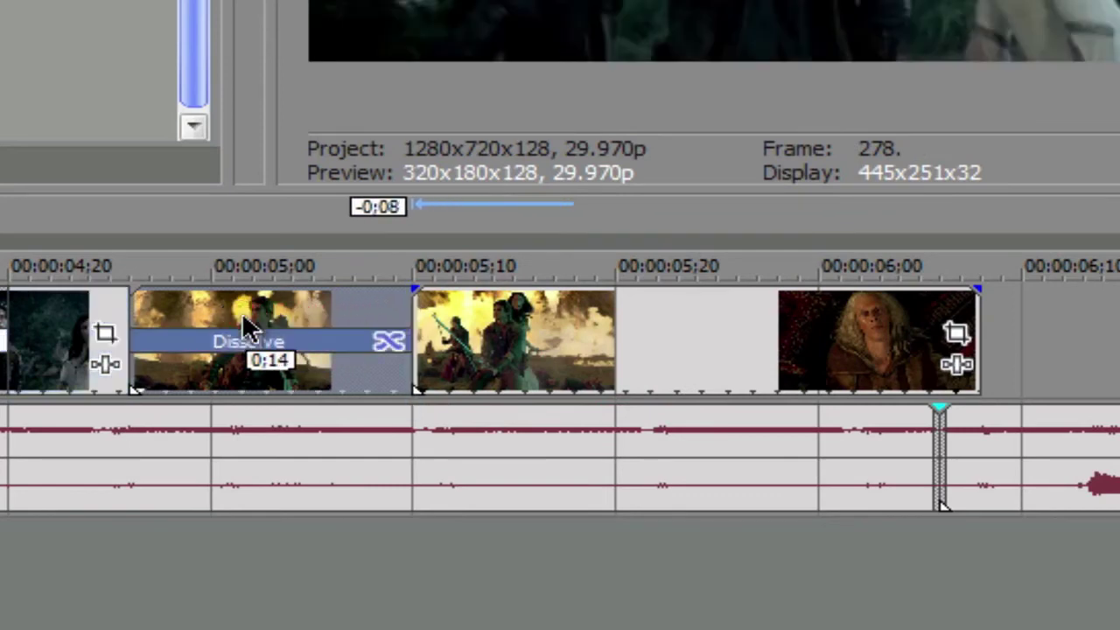
{"action": "left_click", "coordinate": [249, 328]}
{"action": "left_click", "coordinate": [388, 344]}
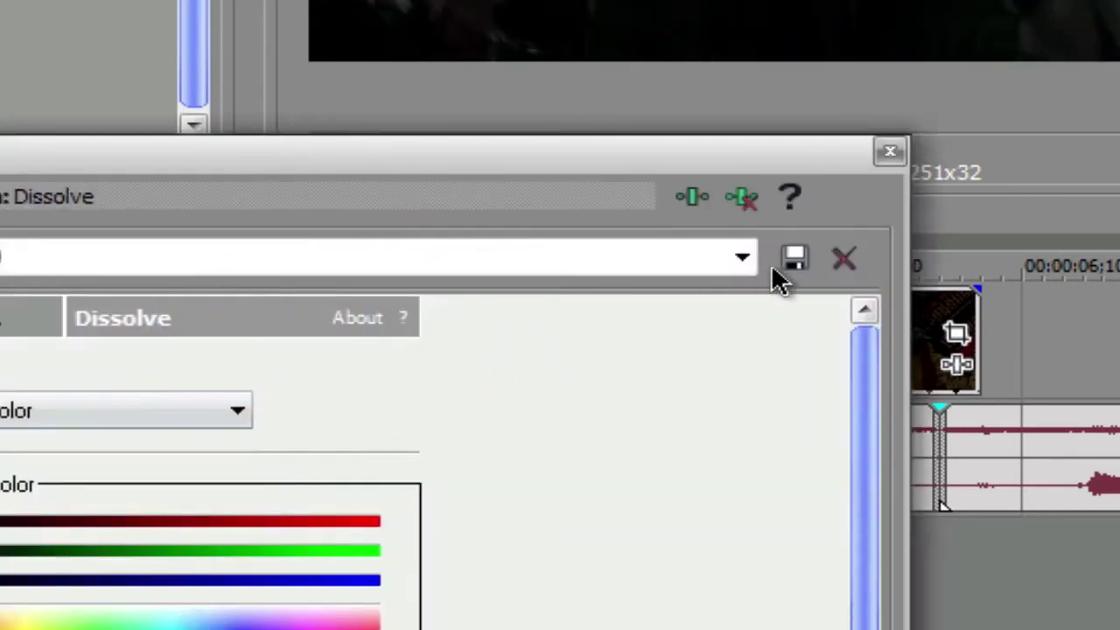
{"action": "left_click", "coordinate": [886, 155]}
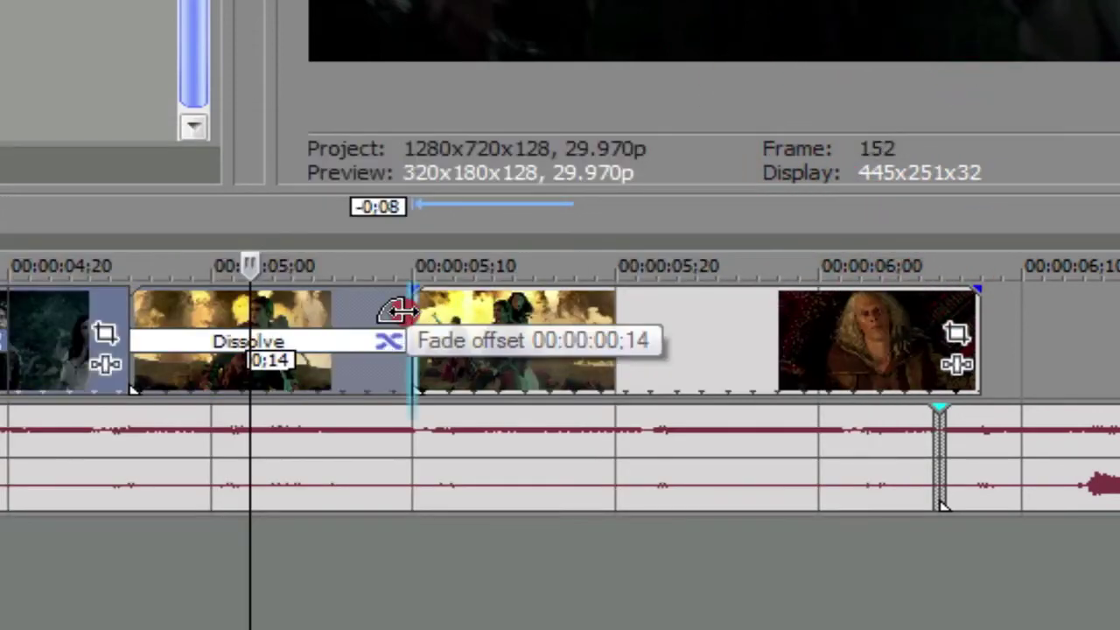
{"action": "left_click_drag", "start_coordinate": [398, 313], "coordinate": [119, 325]}
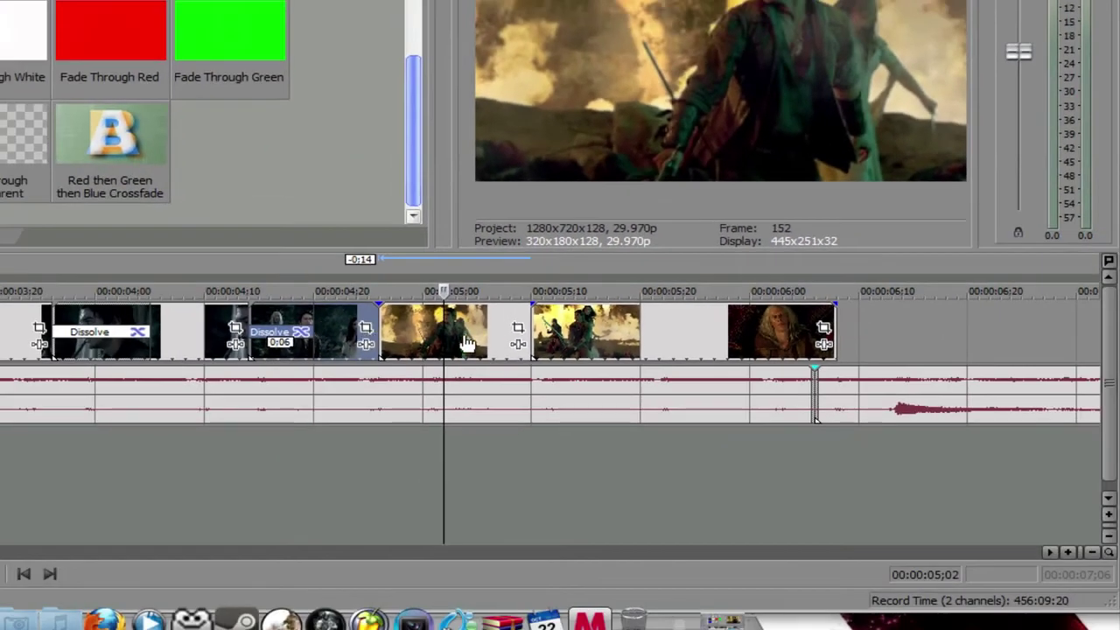
Step: Copy the clip starting at 00:00:05;10, place the next shot from the copy at 00:00:05;18 and remove its dissolve
{"action": "right_click", "coordinate": [640, 332]}
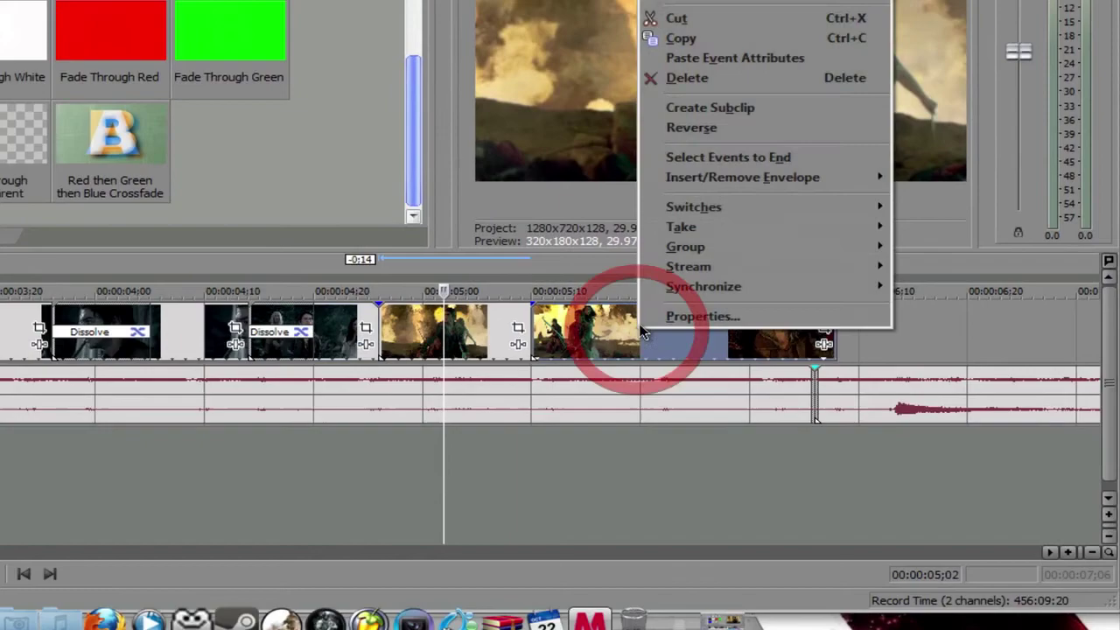
{"action": "left_click", "coordinate": [705, 39]}
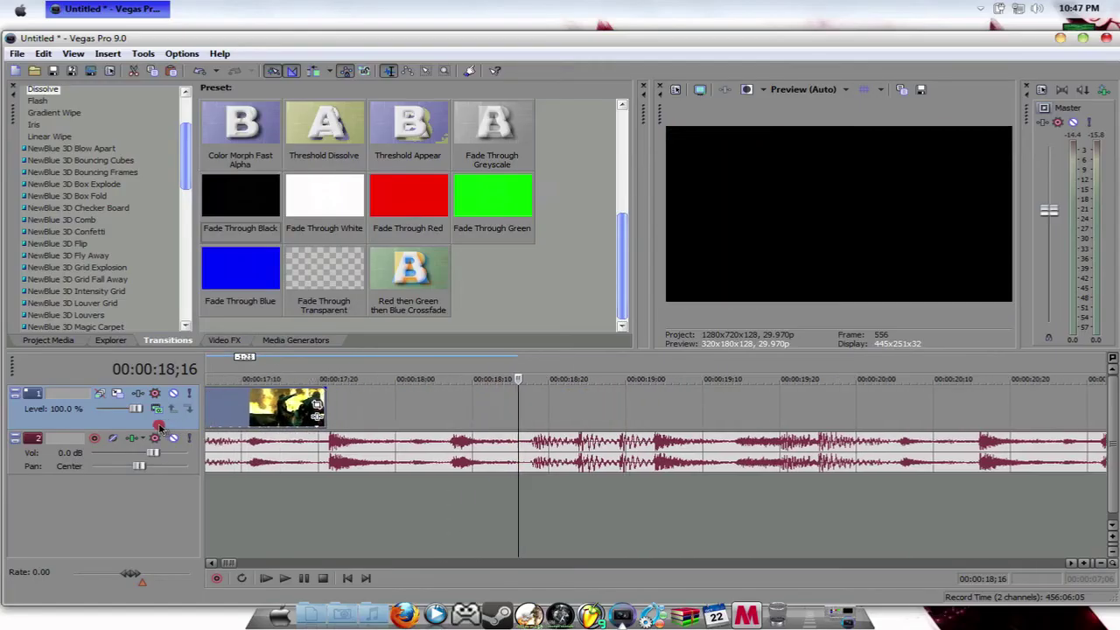
{"action": "left_click_drag", "start_coordinate": [159, 426], "coordinate": [792, 413]}
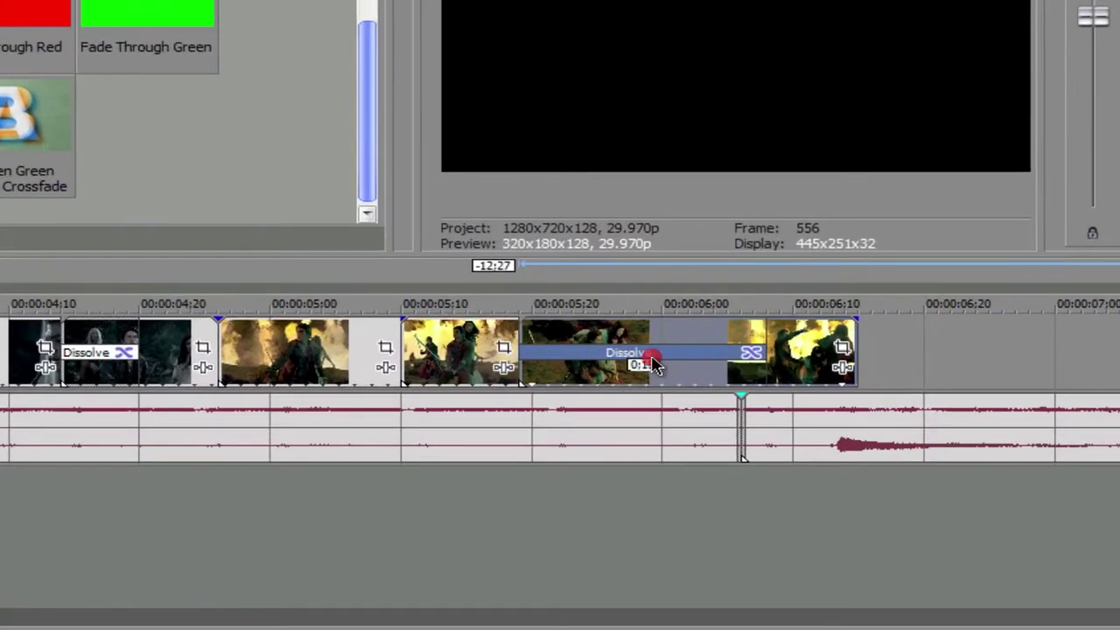
{"action": "left_click_drag", "start_coordinate": [655, 364], "coordinate": [642, 365]}
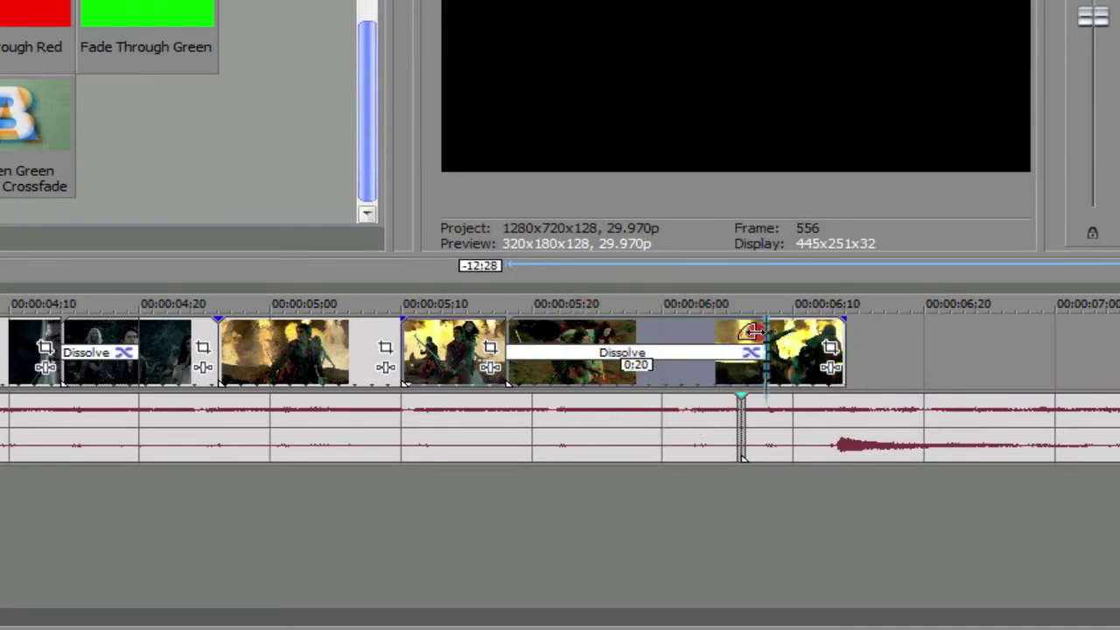
{"action": "left_click_drag", "start_coordinate": [775, 337], "coordinate": [643, 341]}
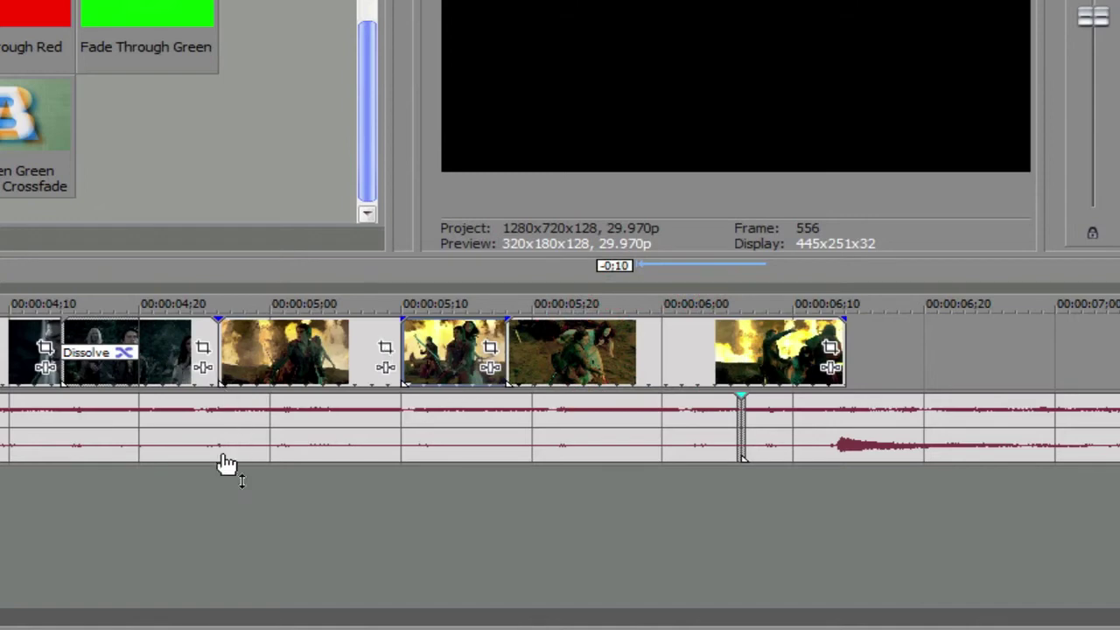
Step: Select the time range from 00:00:04;11 to about 00:00:06;20 and play it to check the quick battle cuts
{"action": "left_click_drag", "start_coordinate": [99, 523], "coordinate": [928, 500]}
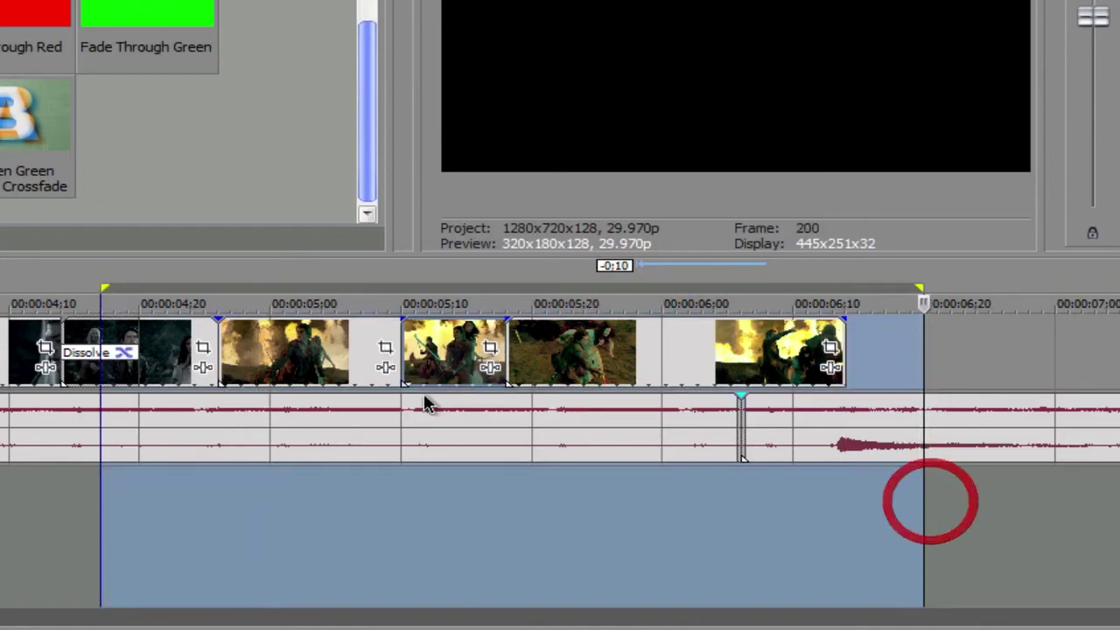
{"action": "left_click_drag", "start_coordinate": [102, 290], "coordinate": [27, 290]}
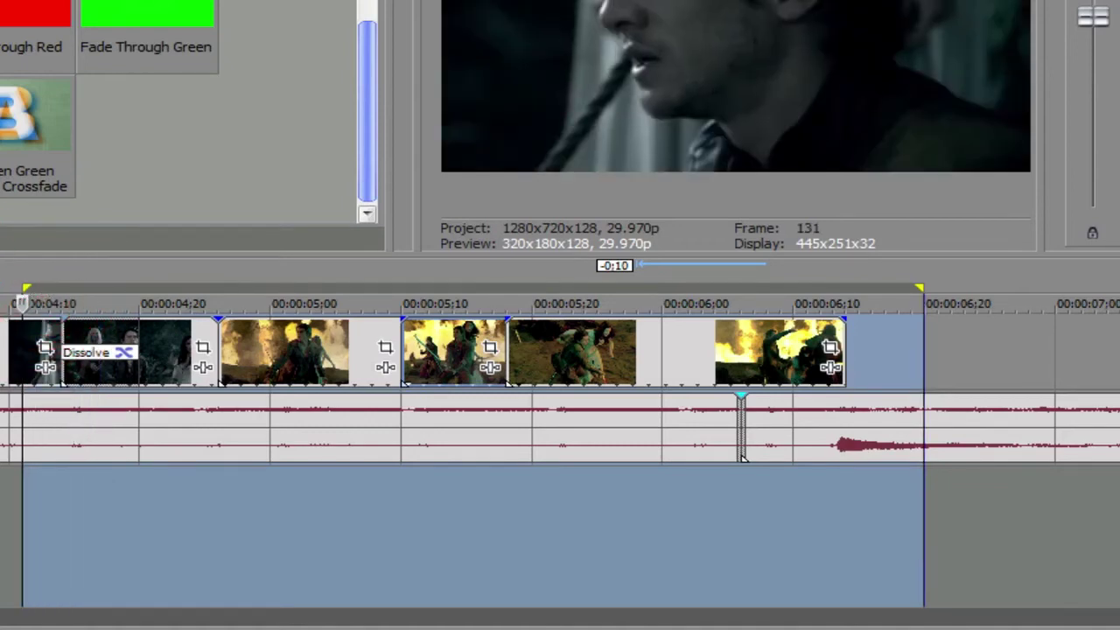
{"action": "key", "text": "space"}
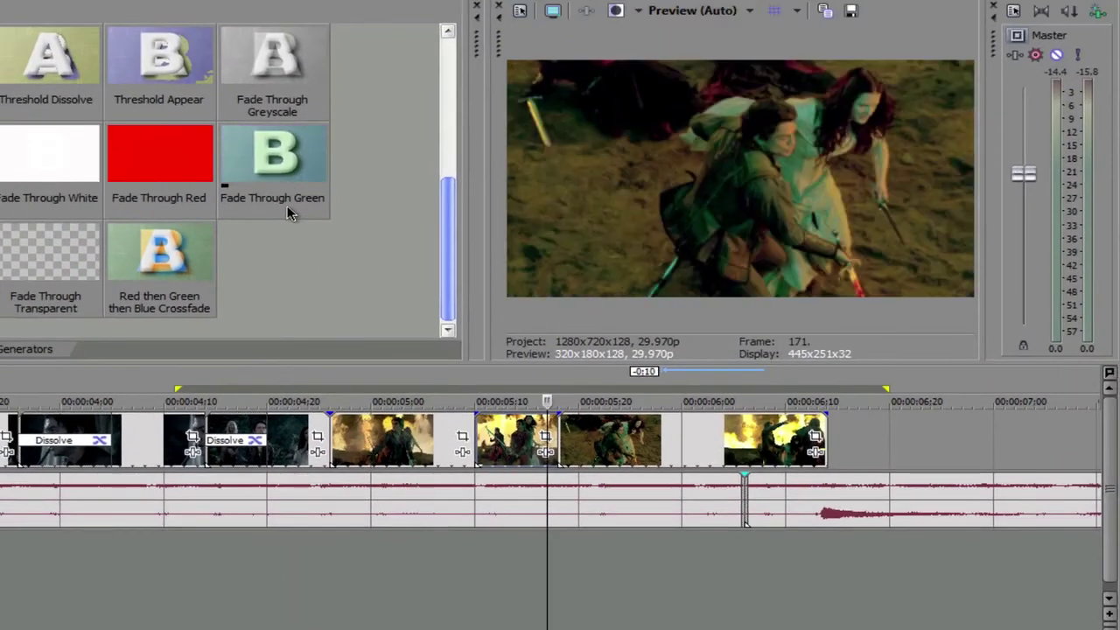
{"action": "key", "text": "space"}
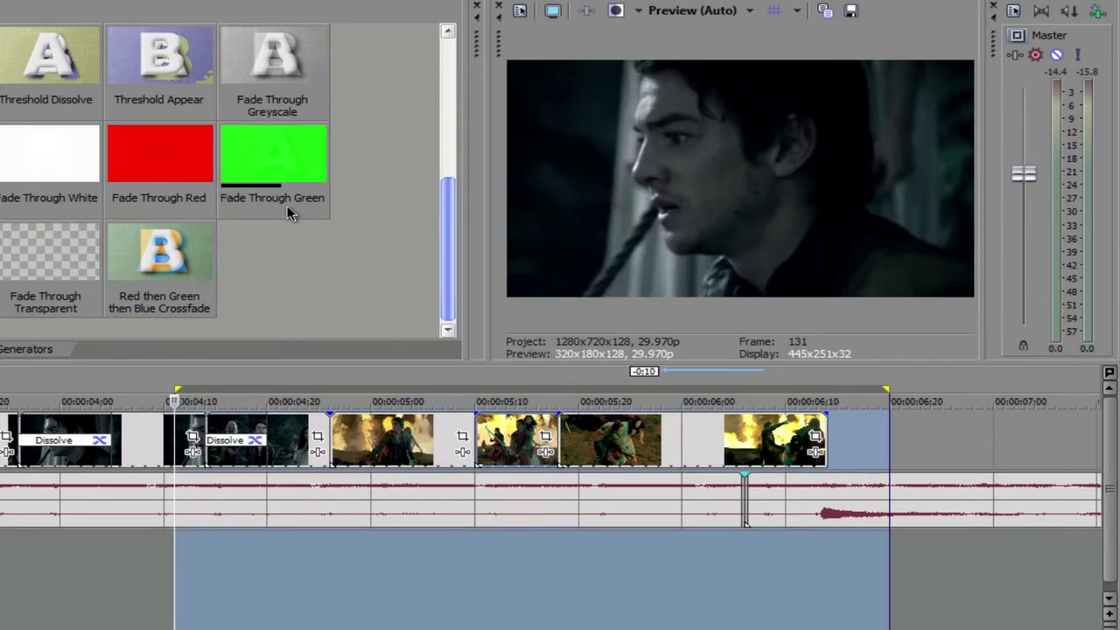
Step: Replay the battle cuts several times from 00:00:04;11 to check their timing against the audio
{"action": "left_click", "coordinate": [173, 557]}
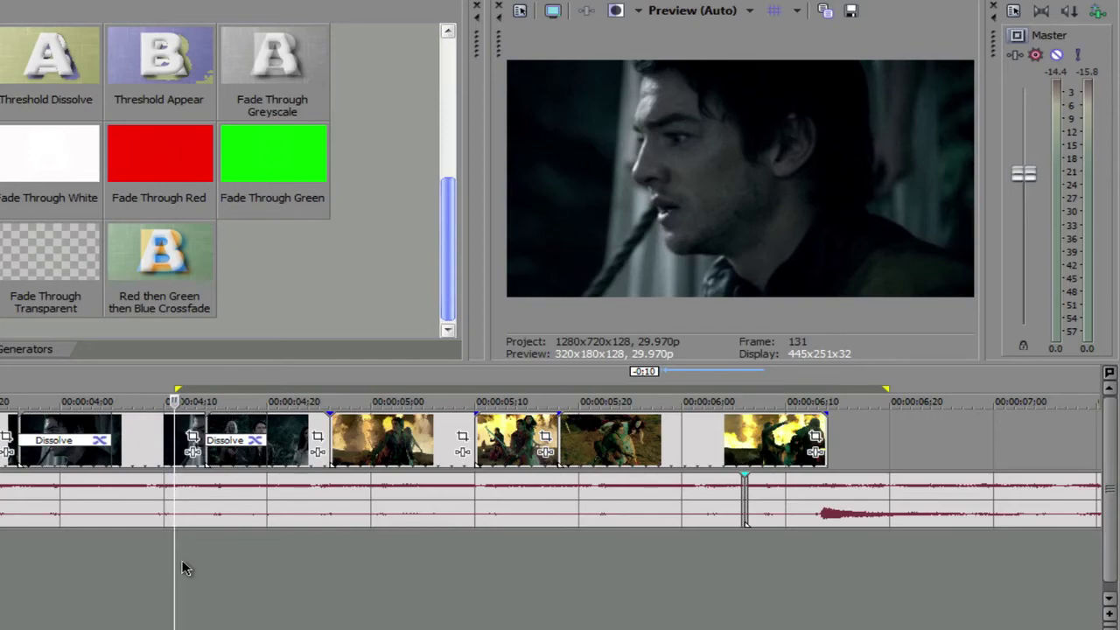
{"action": "key", "text": "space"}
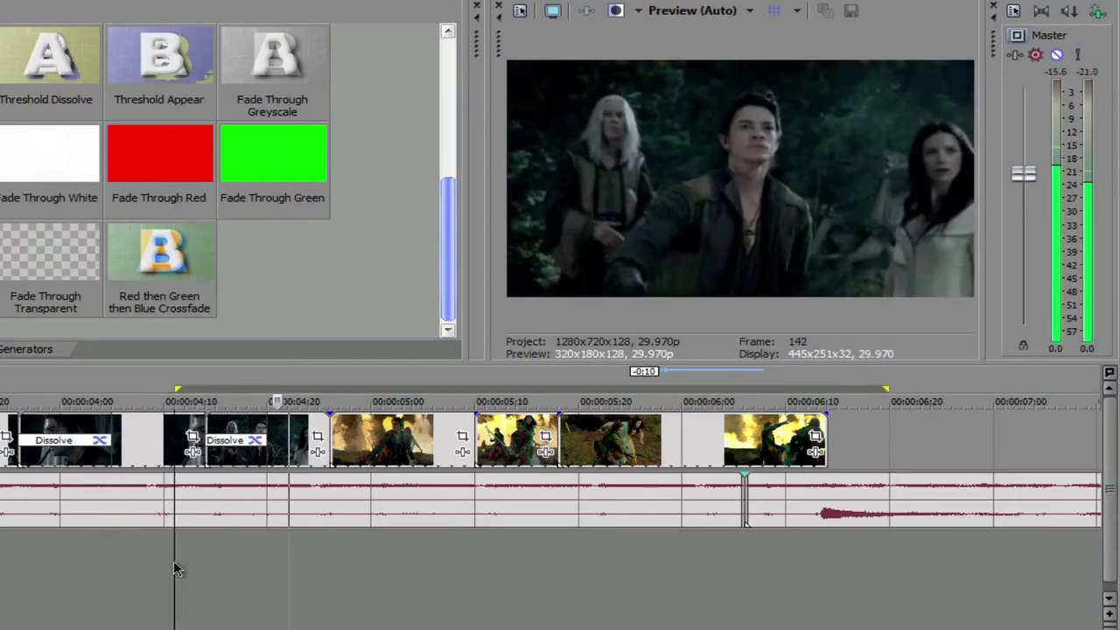
{"action": "key", "text": "space"}
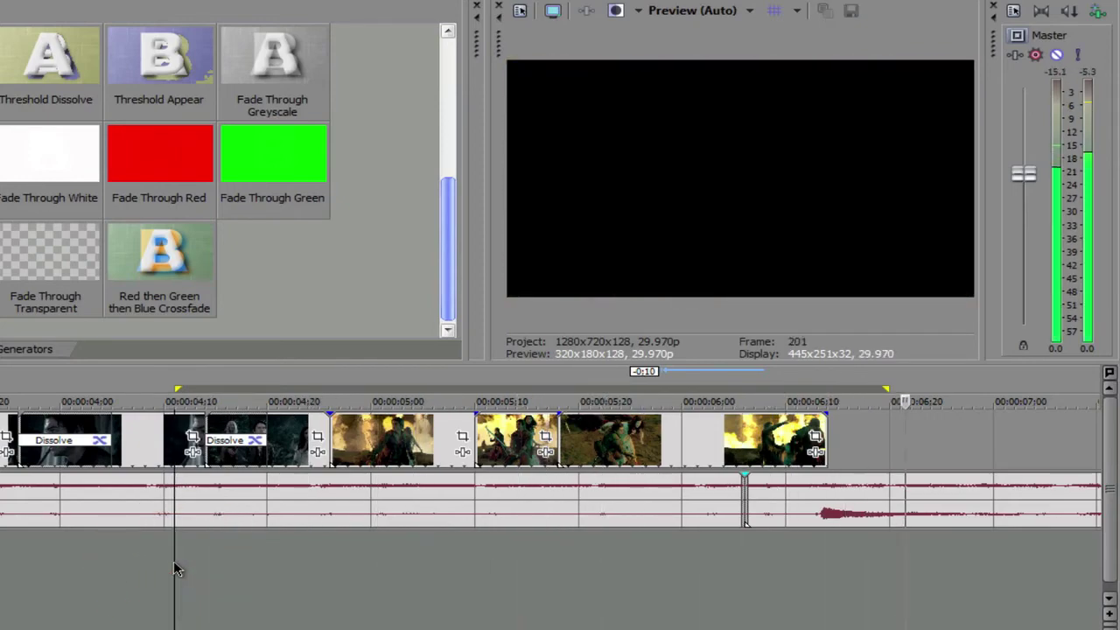
{"action": "left_click", "coordinate": [174, 565]}
{"action": "key", "text": "space"}
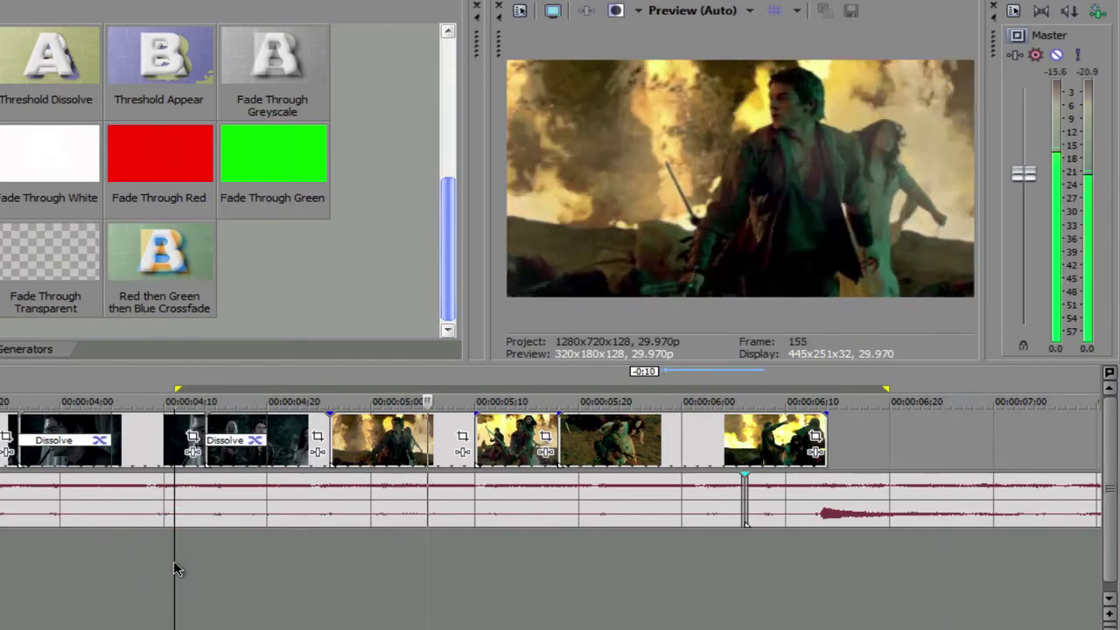
{"action": "key", "text": "space"}
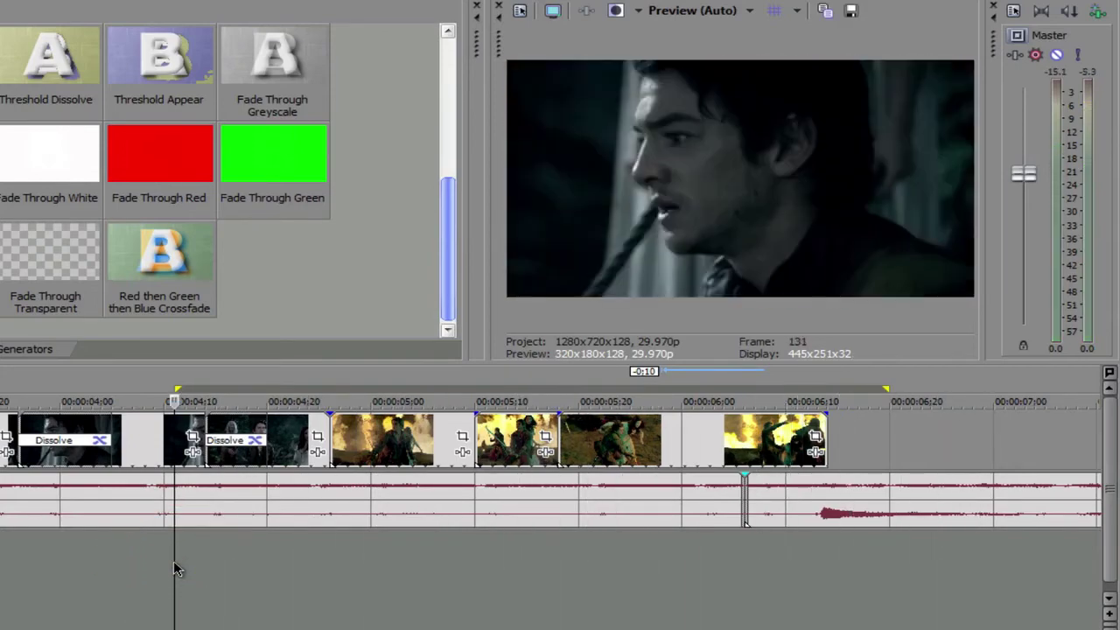
{"action": "left_click", "coordinate": [173, 569]}
{"action": "key", "text": "space"}
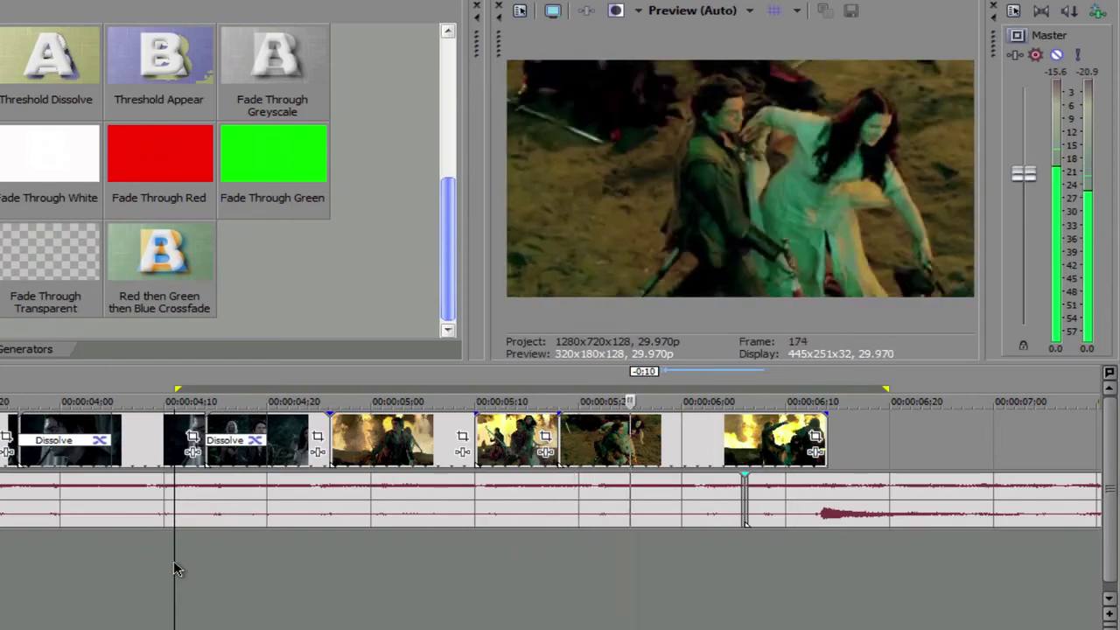
{"action": "key", "text": "space"}
{"action": "left_click", "coordinate": [175, 569]}
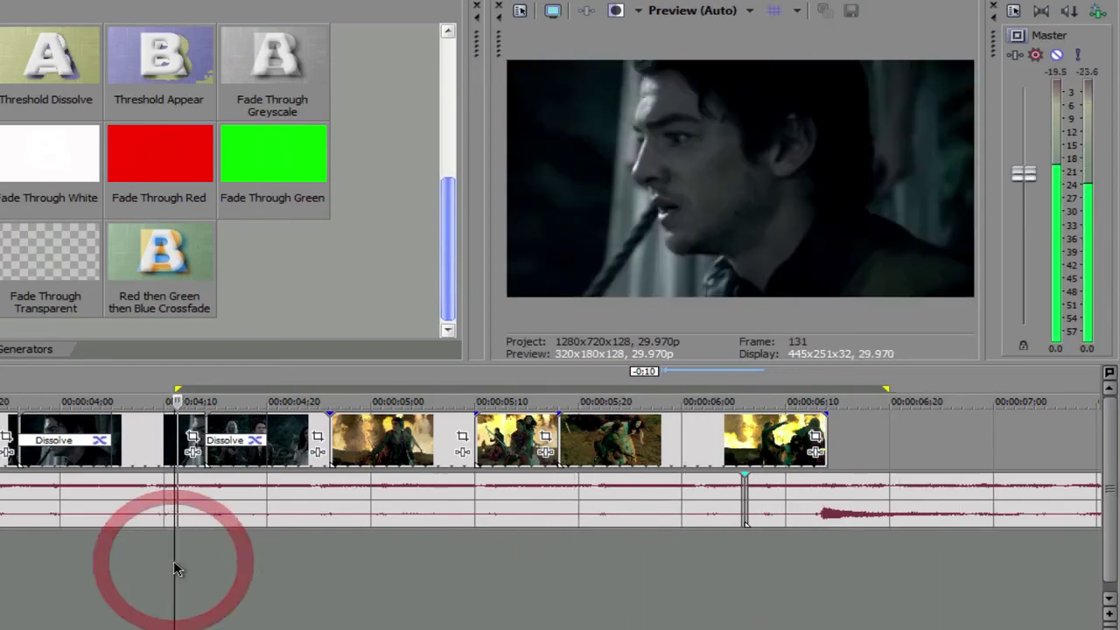
{"action": "key", "text": "space"}
{"action": "key", "text": "space"}
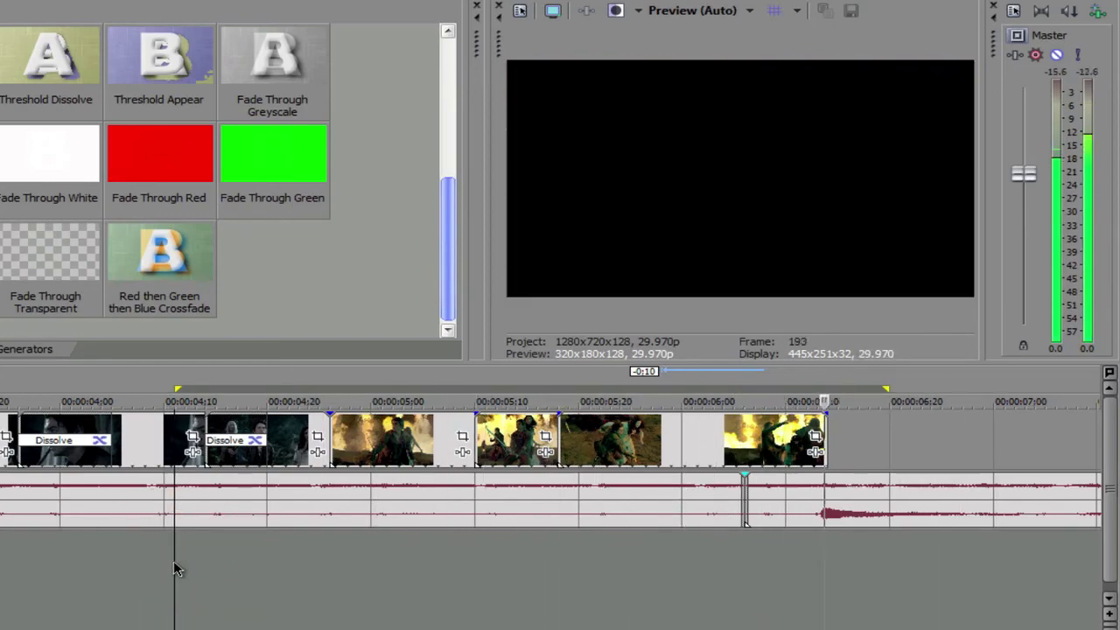
{"action": "left_click", "coordinate": [174, 569]}
{"action": "key", "text": "space"}
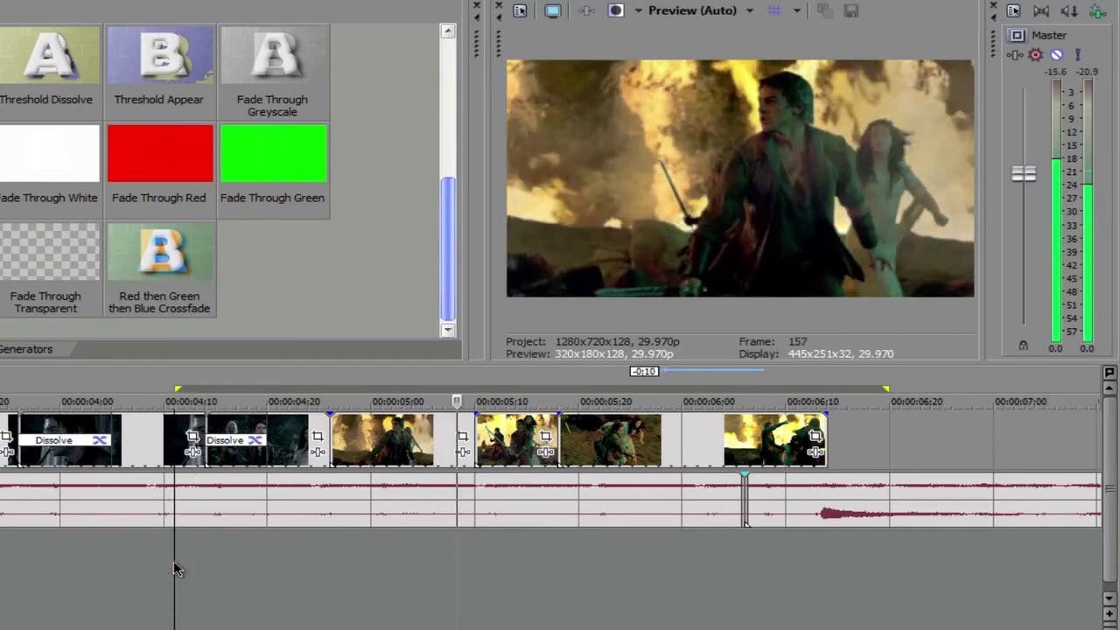
{"action": "key", "text": "space"}
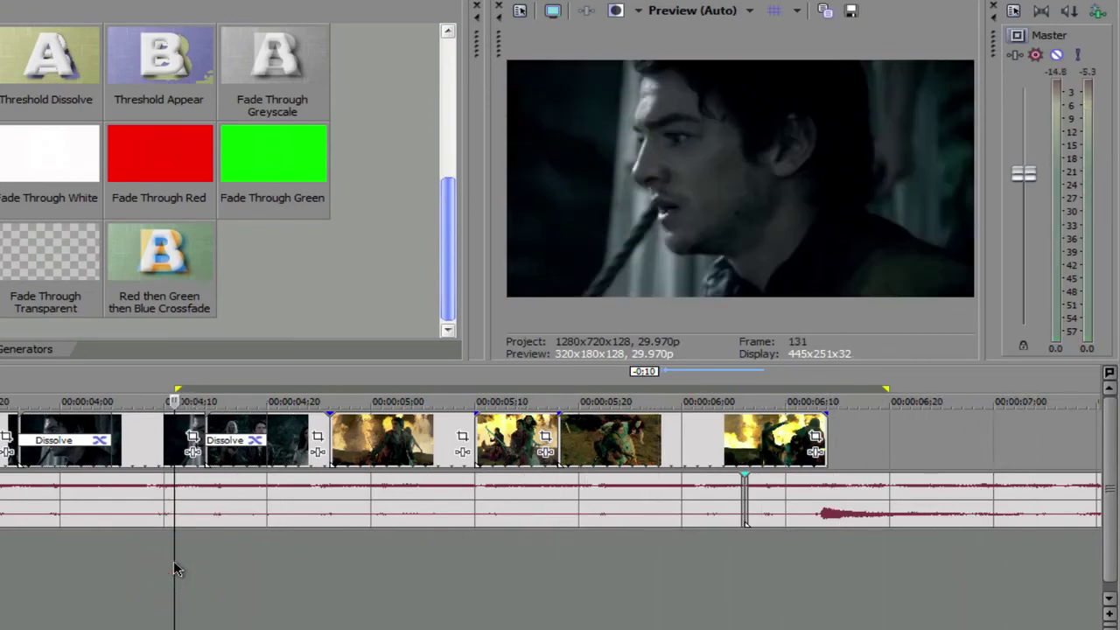
Step: Play the section from 00:00:04;11 through the fast battle shots again and review the surrounding clips on the timeline
{"action": "left_click", "coordinate": [175, 569]}
{"action": "key", "text": "space"}
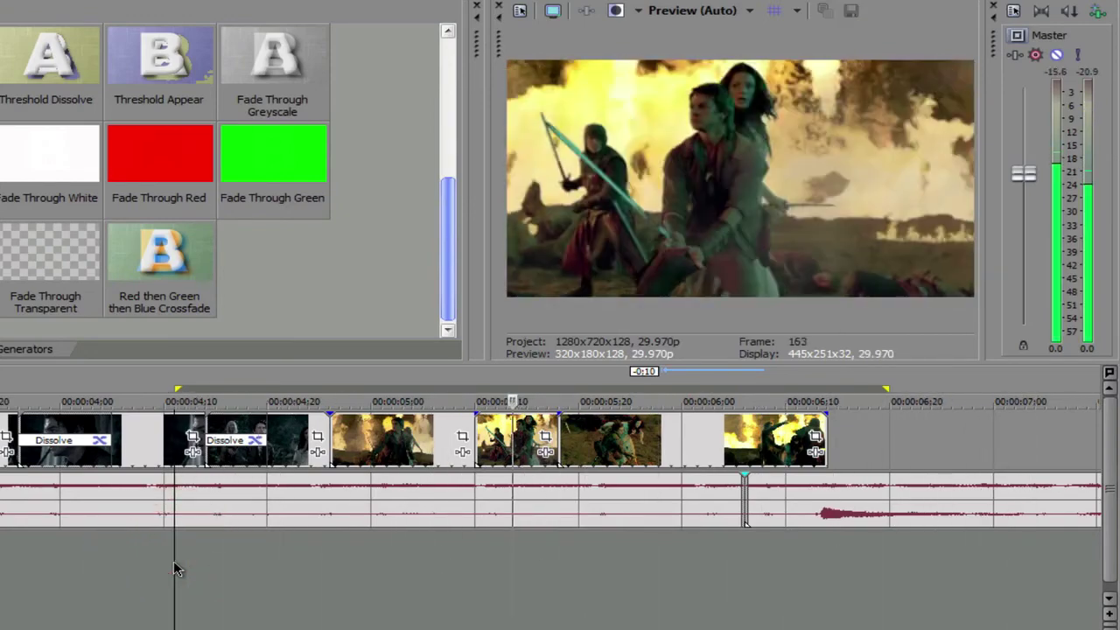
{"action": "left_click", "coordinate": [173, 560]}
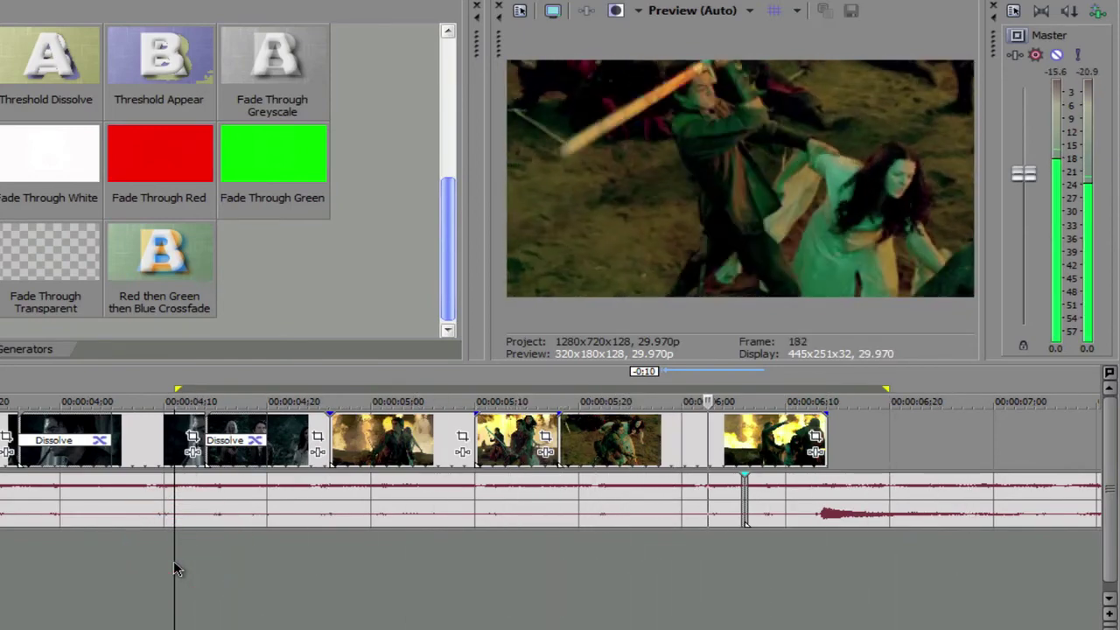
{"action": "left_click", "coordinate": [173, 565]}
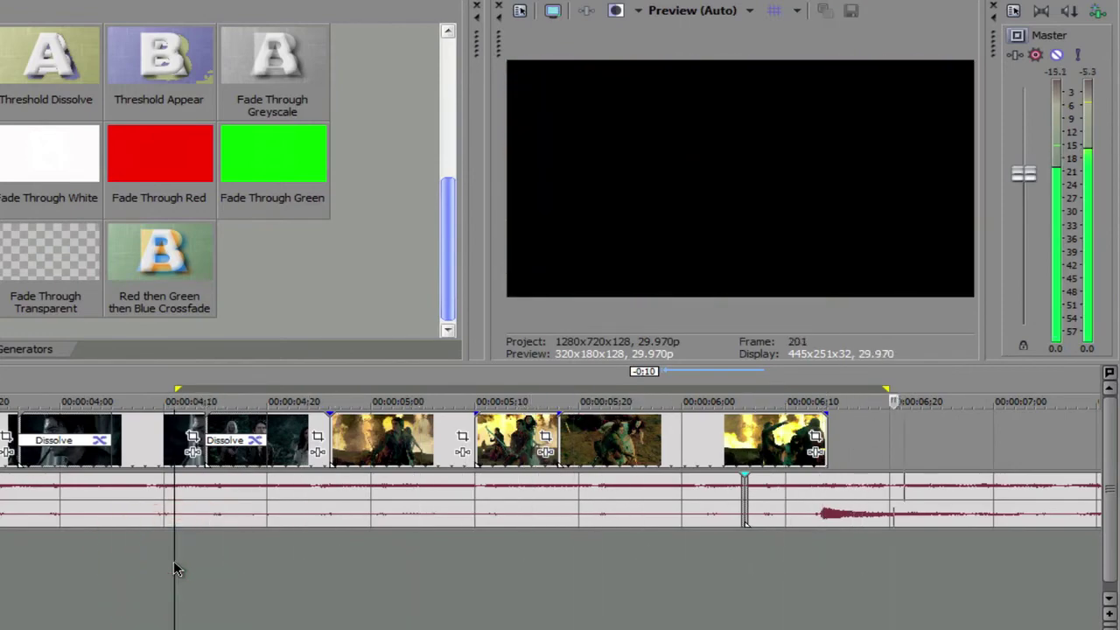
{"action": "left_click", "coordinate": [174, 565]}
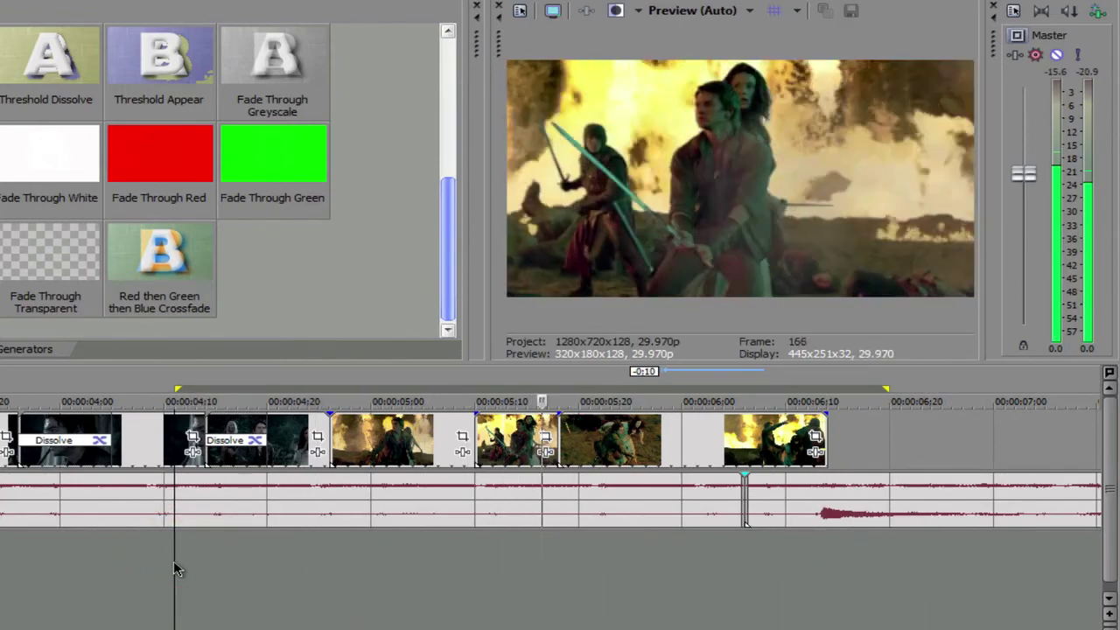
{"action": "left_click", "coordinate": [174, 564]}
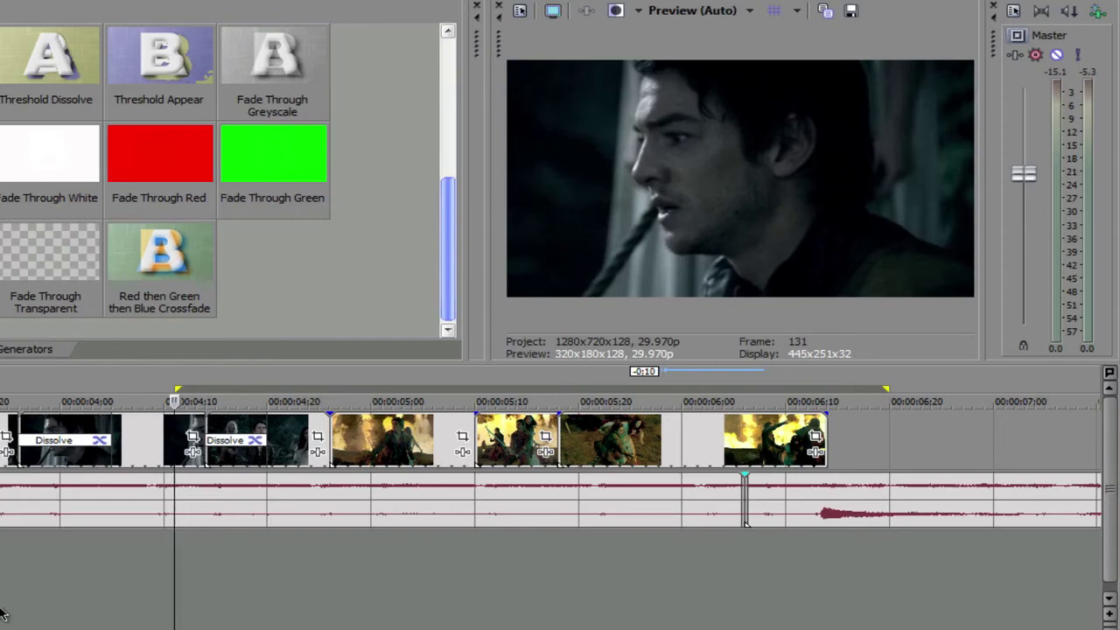
{"action": "scroll", "coordinate": [174, 567], "scroll_direction": "left", "scroll_amount": 5}
{"action": "scroll", "coordinate": [604, 592], "scroll_direction": "left", "scroll_amount": 2}
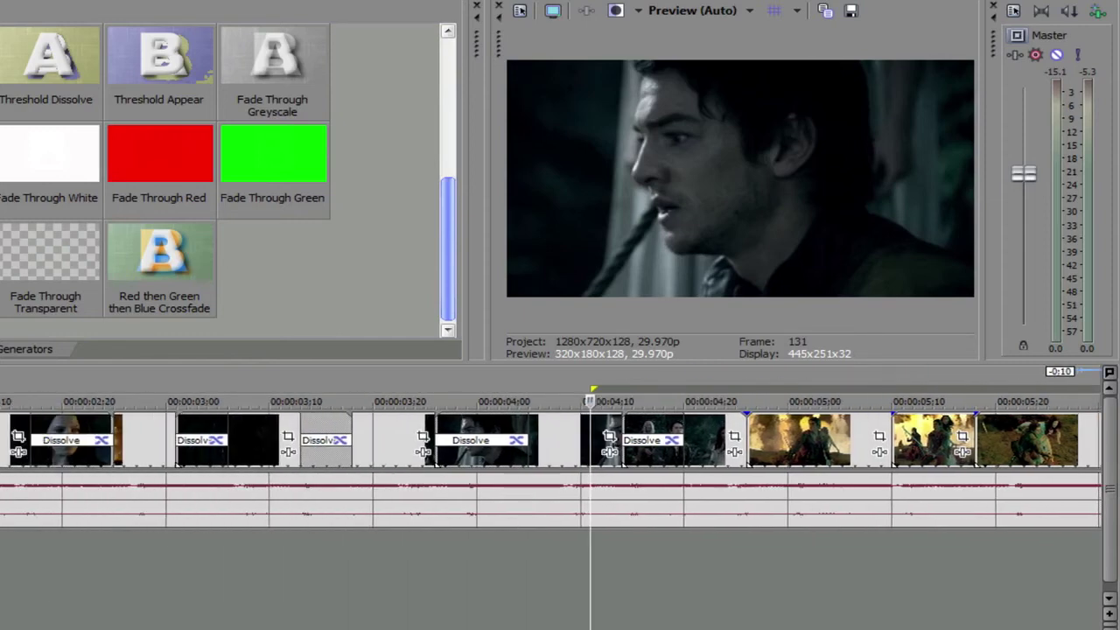
{"action": "scroll", "coordinate": [924, 523], "scroll_direction": "right", "scroll_amount": 4}
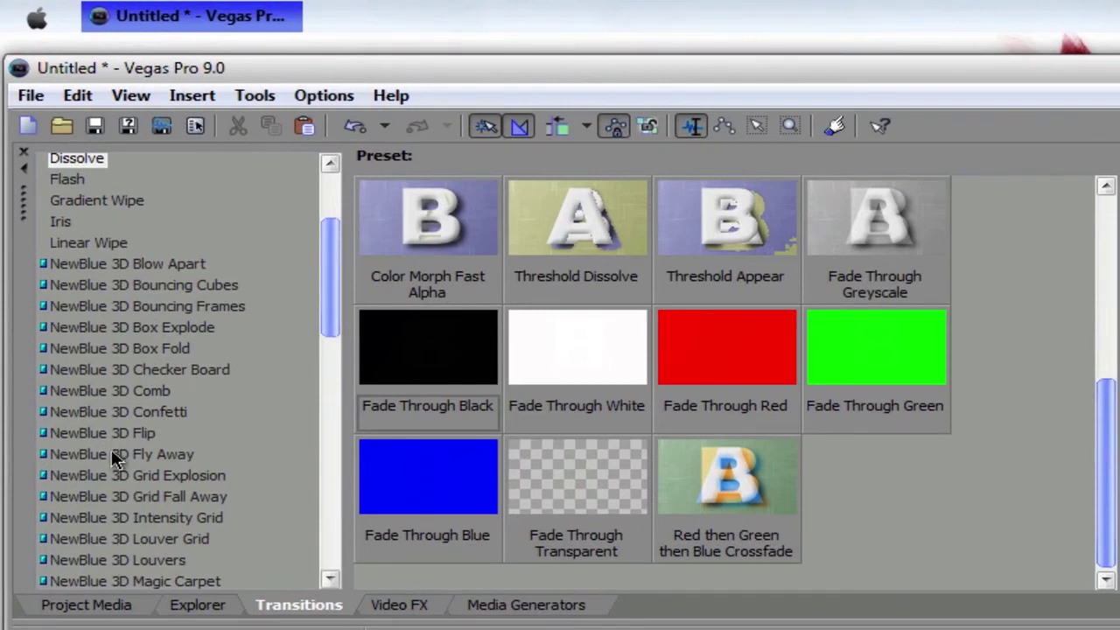
Step: Preview the NewBlue 3D Flip transition presets, including Flip Over, Flip Under and Glowing Turnstile
{"action": "left_click_drag", "start_coordinate": [106, 439], "coordinate": [296, 479]}
{"action": "mouse_move", "coordinate": [542, 187]}
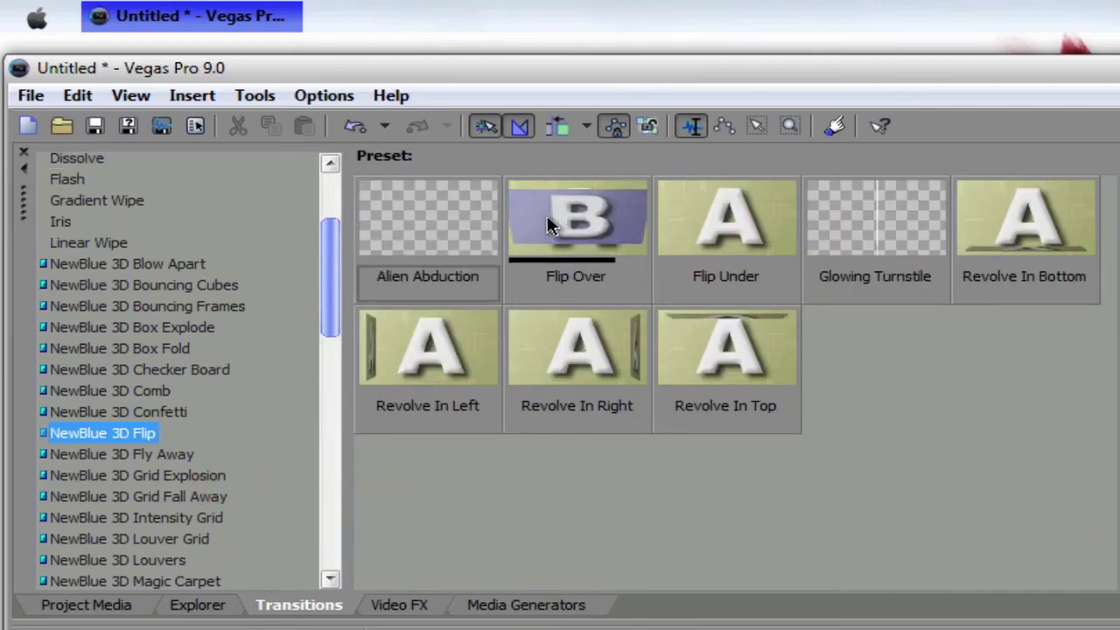
{"action": "mouse_move", "coordinate": [717, 232]}
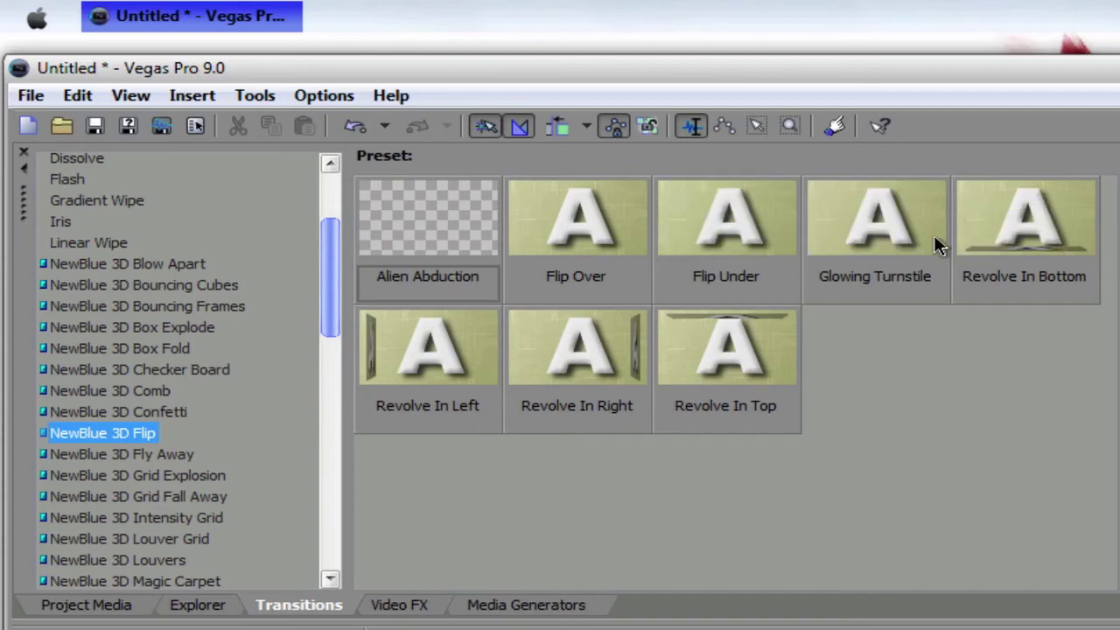
{"action": "left_click", "coordinate": [197, 454]}
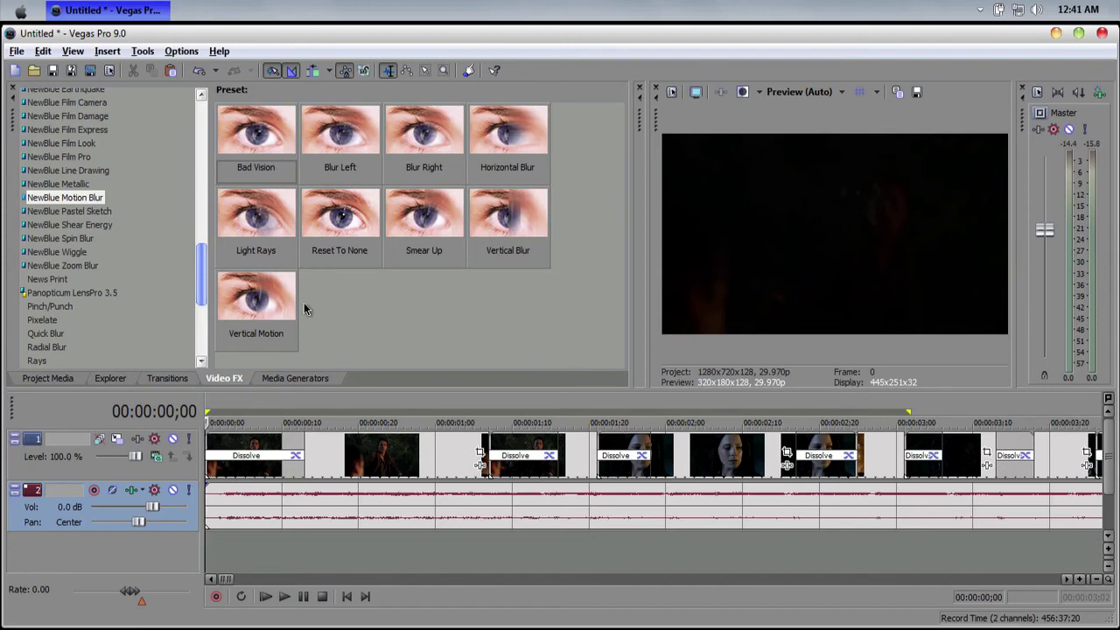
Step: Browse the available transitions and examine the presets of NewBlue Zoom and NewBlue Wave
{"action": "left_click", "coordinate": [157, 379]}
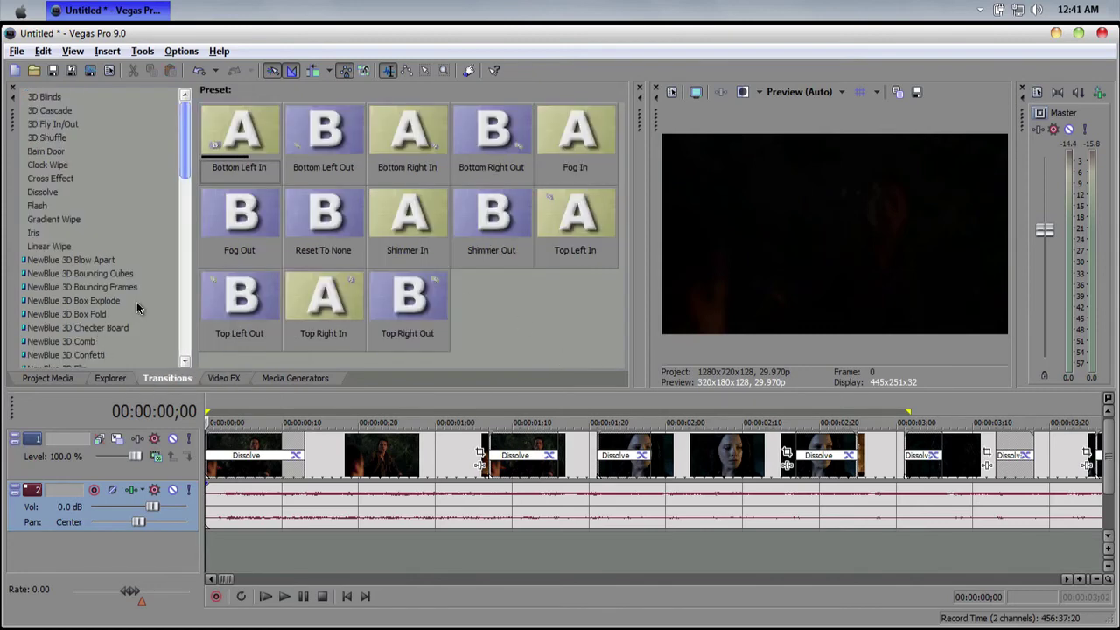
{"action": "scroll", "coordinate": [136, 302], "scroll_direction": "down", "scroll_amount": 9}
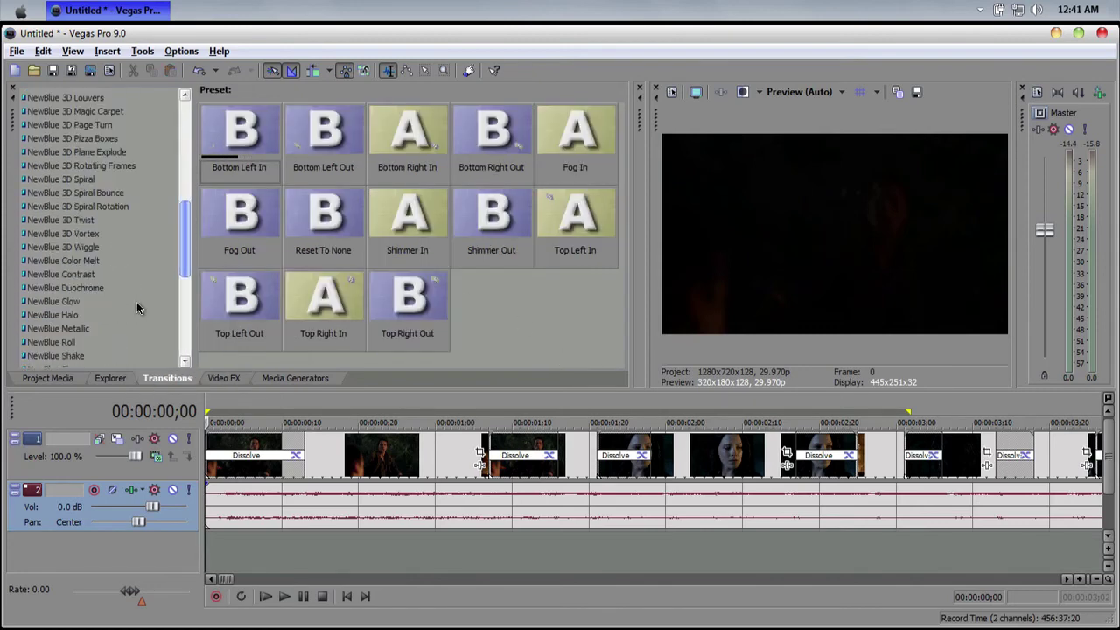
{"action": "scroll", "coordinate": [137, 302], "scroll_direction": "down", "scroll_amount": 2}
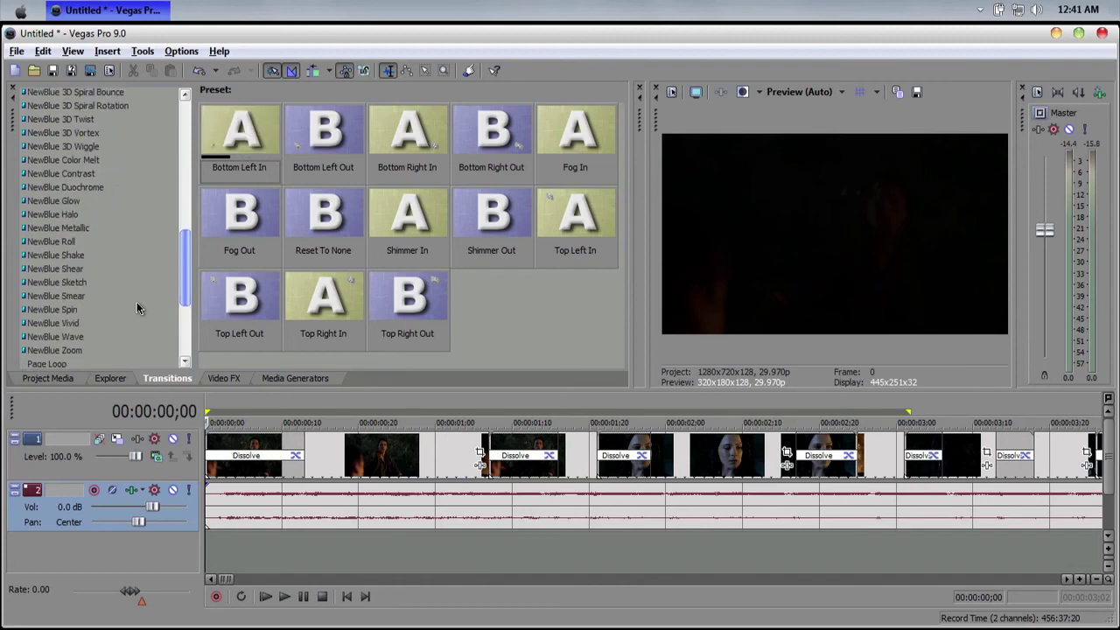
{"action": "left_click", "coordinate": [54, 351]}
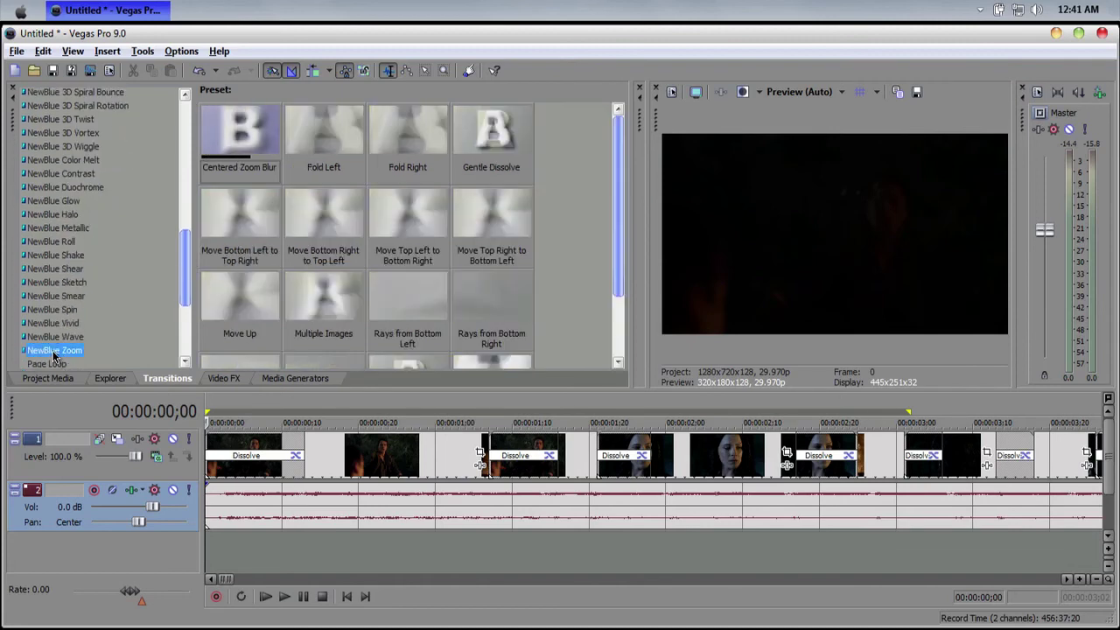
{"action": "left_click", "coordinate": [69, 336]}
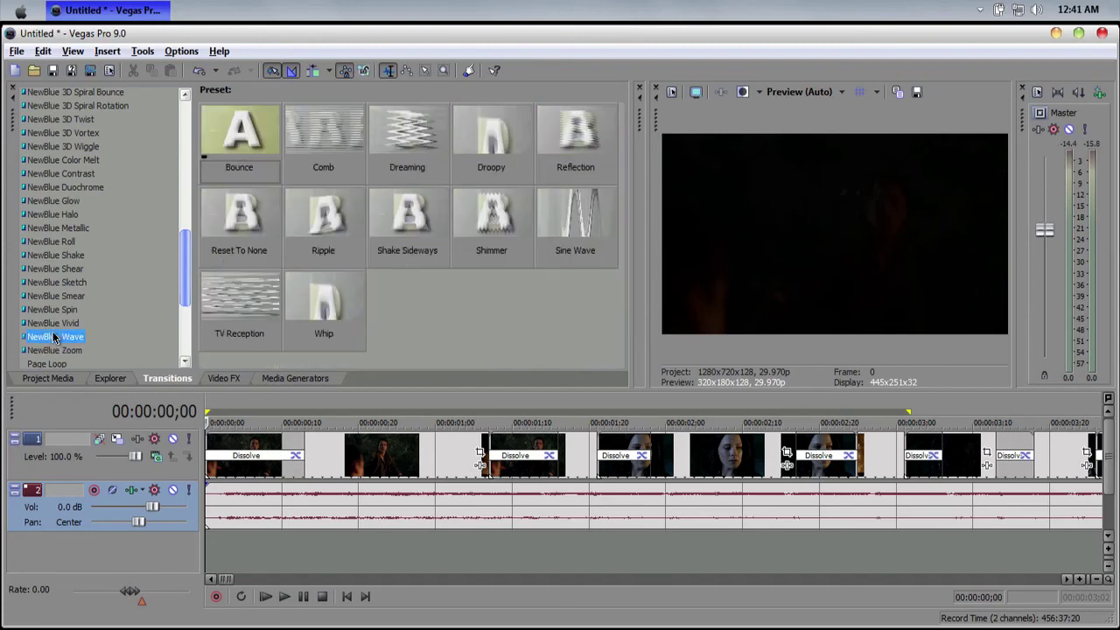
{"action": "scroll", "coordinate": [79, 337], "scroll_direction": "up", "scroll_amount": 3}
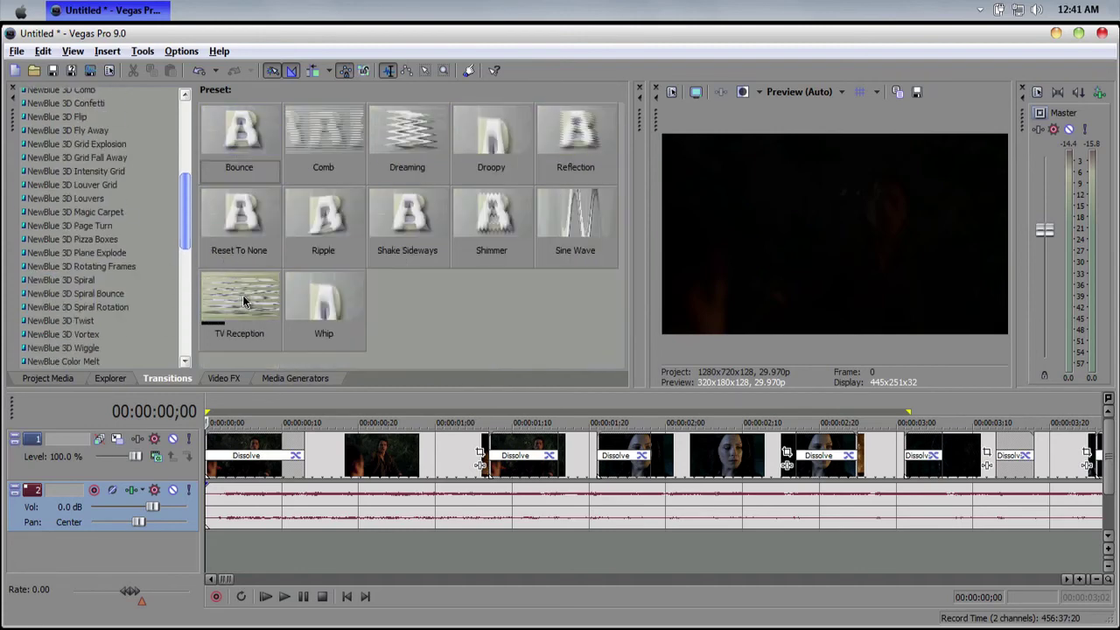
{"action": "scroll", "coordinate": [87, 344], "scroll_direction": "down", "scroll_amount": 1}
{"action": "scroll", "coordinate": [88, 344], "scroll_direction": "down", "scroll_amount": 3}
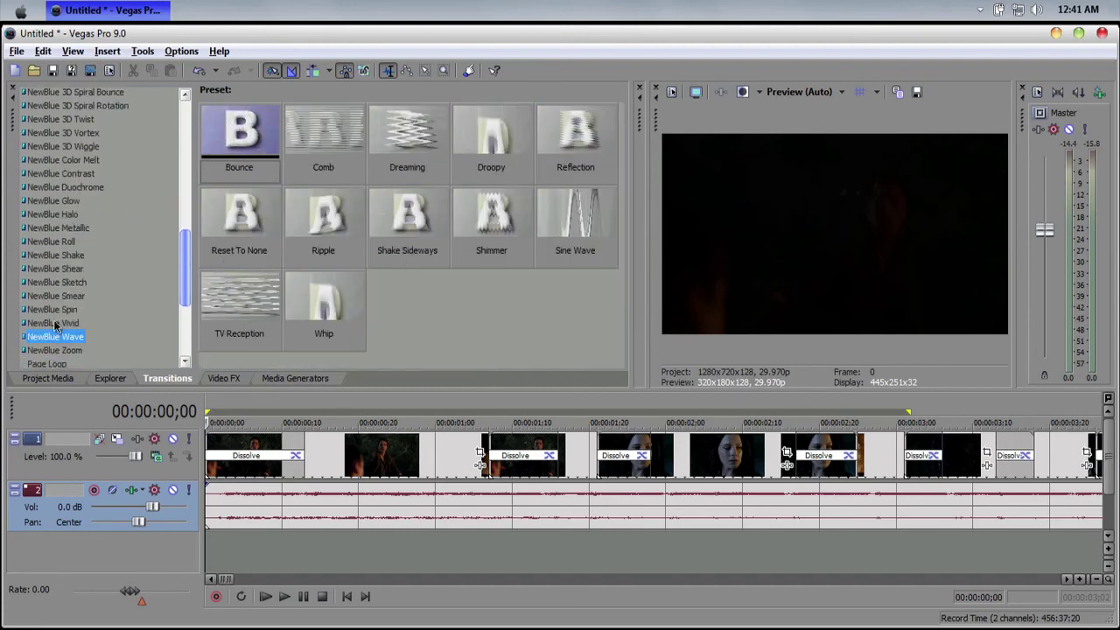
{"action": "scroll", "coordinate": [55, 273], "scroll_direction": "up", "scroll_amount": 8}
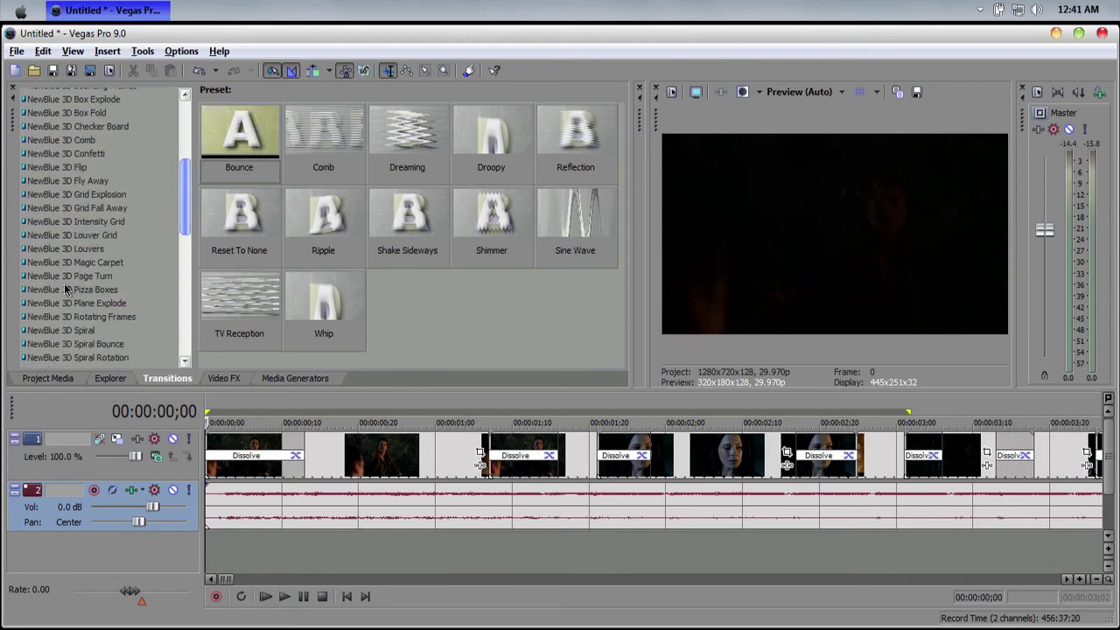
{"action": "scroll", "coordinate": [102, 319], "scroll_direction": "down", "scroll_amount": 6}
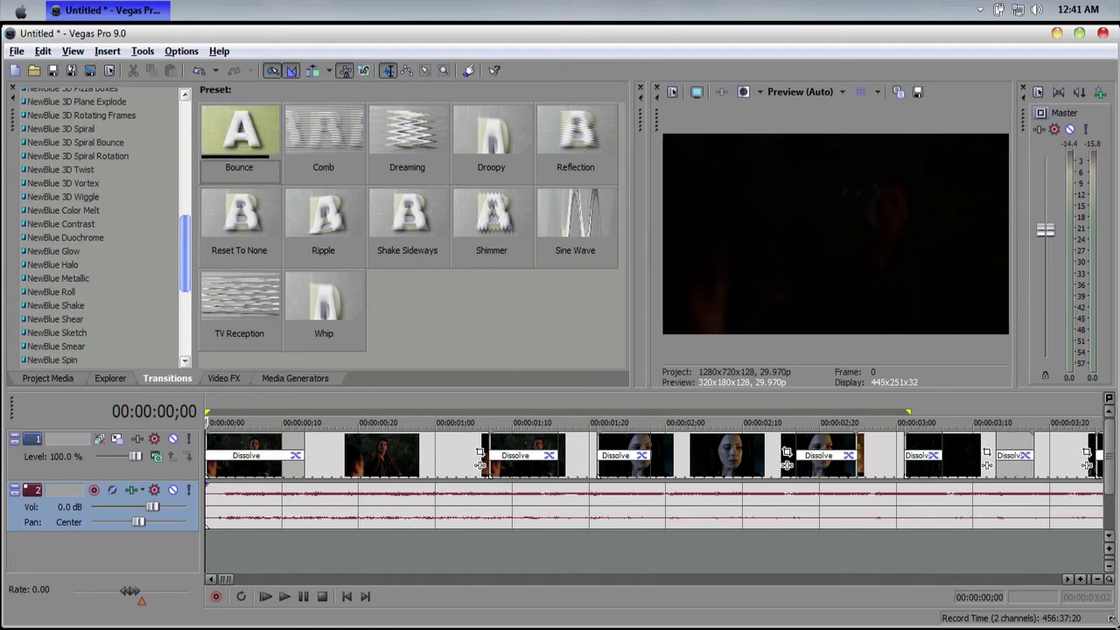
{"action": "left_click_drag", "start_coordinate": [1117, 626], "coordinate": [1119, 629]}
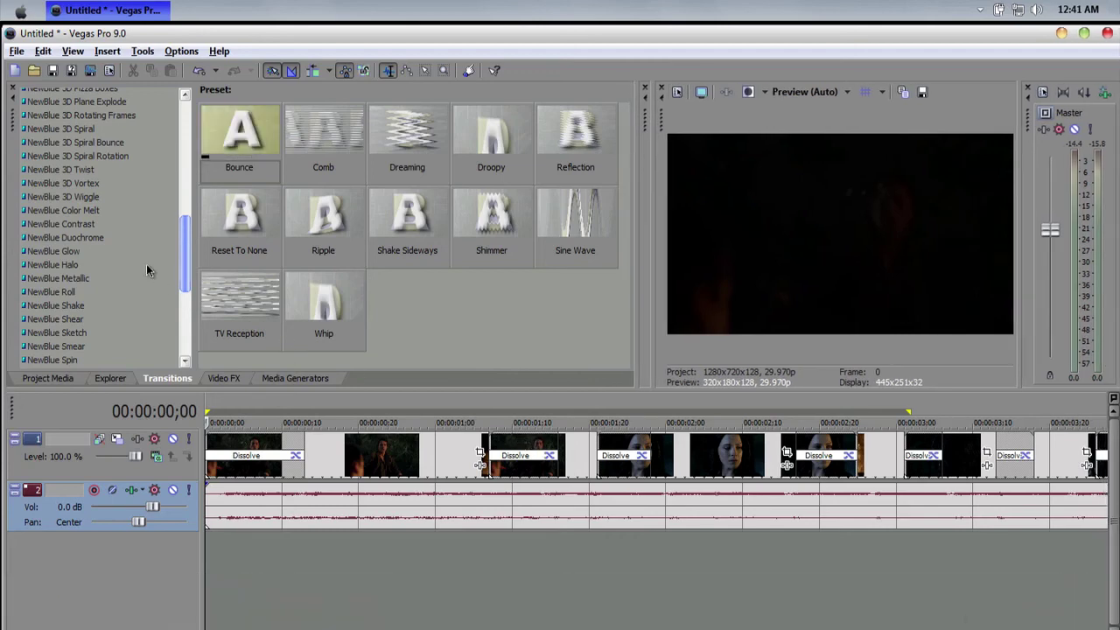
{"action": "scroll", "coordinate": [146, 263], "scroll_direction": "up", "scroll_amount": 6}
{"action": "scroll", "coordinate": [145, 261], "scroll_direction": "down", "scroll_amount": 1}
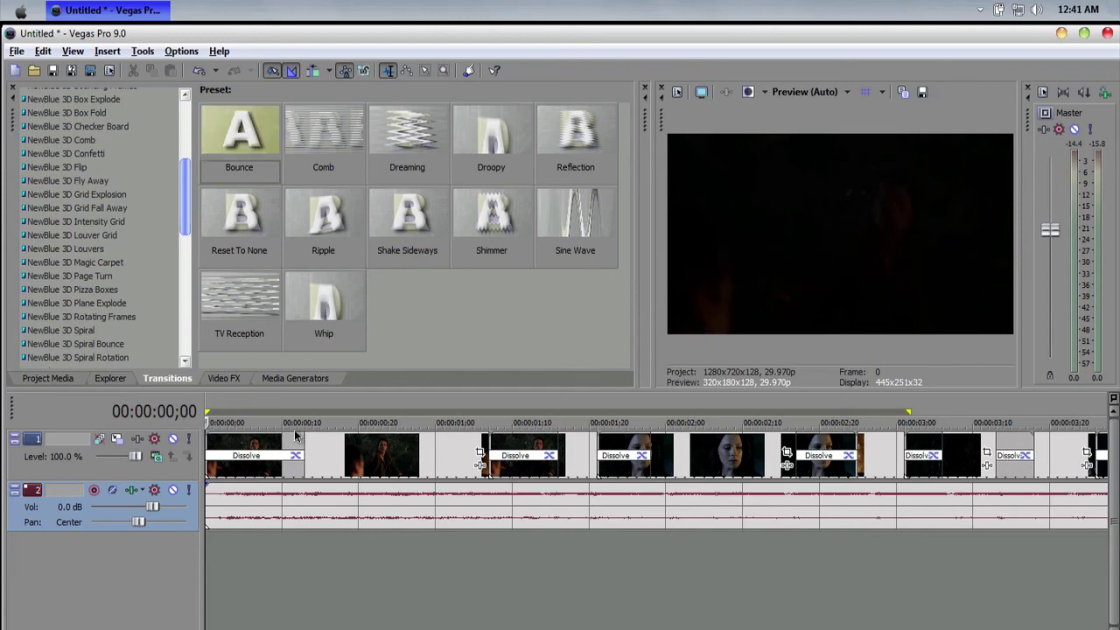
Step: Show the video bus track beneath the timeline and make its area taller
{"action": "left_click", "coordinate": [282, 604]}
{"action": "key", "text": "ctrl+shift+b"}
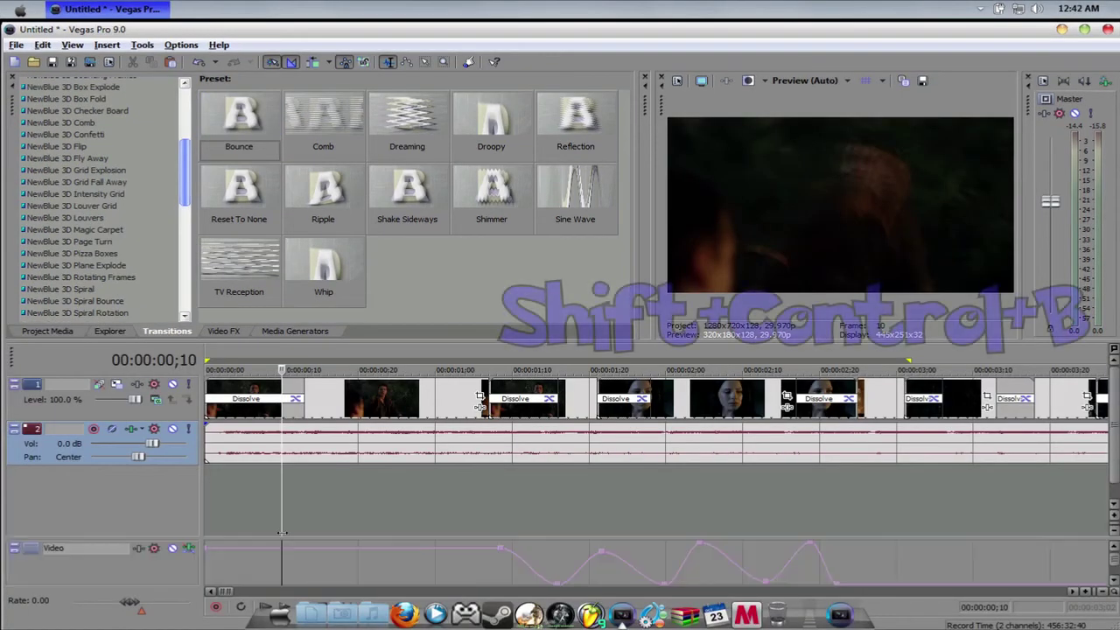
{"action": "left_click_drag", "start_coordinate": [320, 537], "coordinate": [319, 508]}
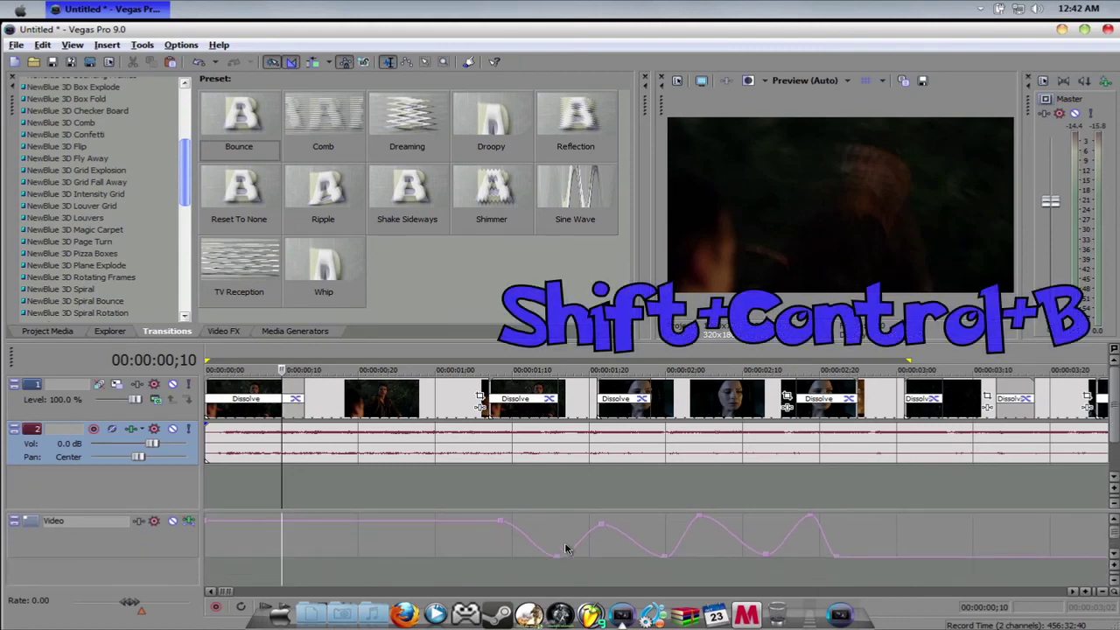
Step: Inspect the envelopes available for the video bus track, including Motion Blur Amount, without changing them
{"action": "right_click", "coordinate": [370, 551]}
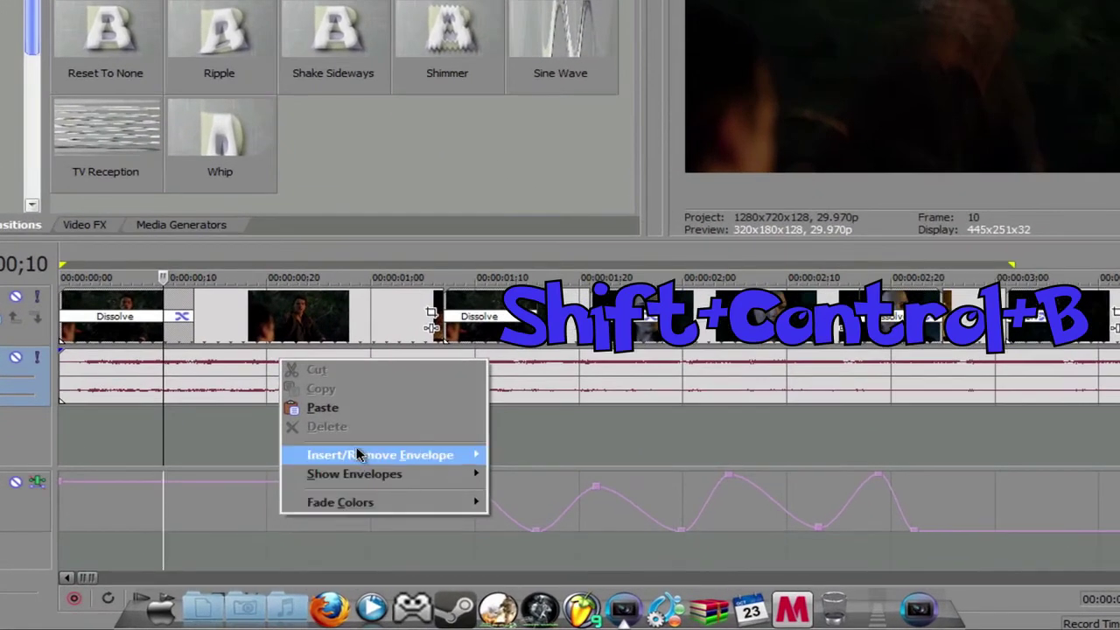
{"action": "mouse_move", "coordinate": [359, 455]}
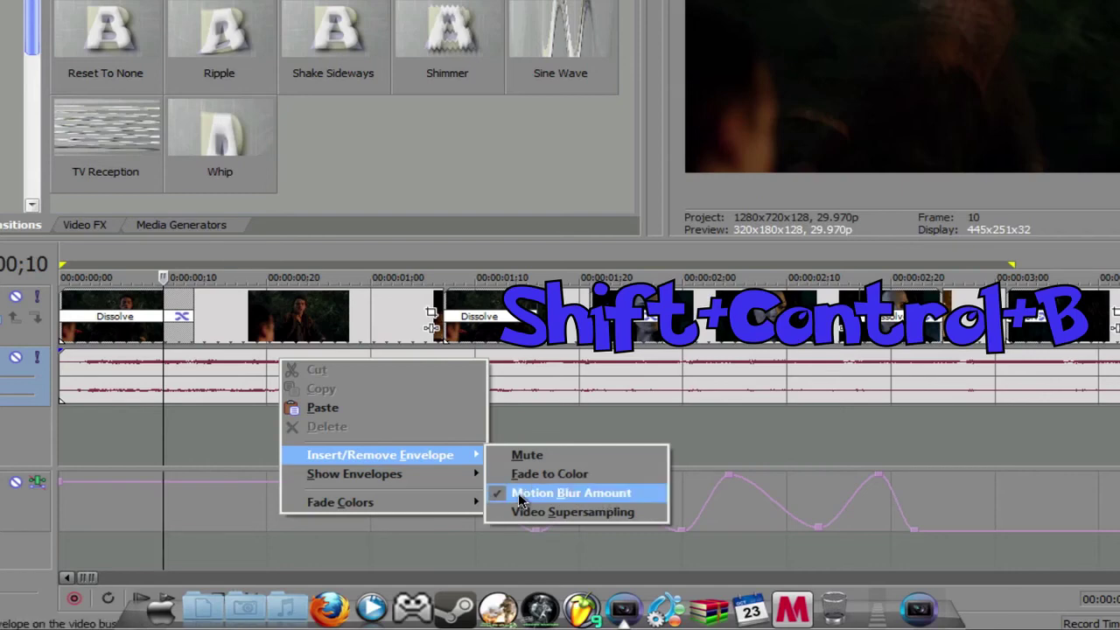
{"action": "left_click", "coordinate": [210, 501]}
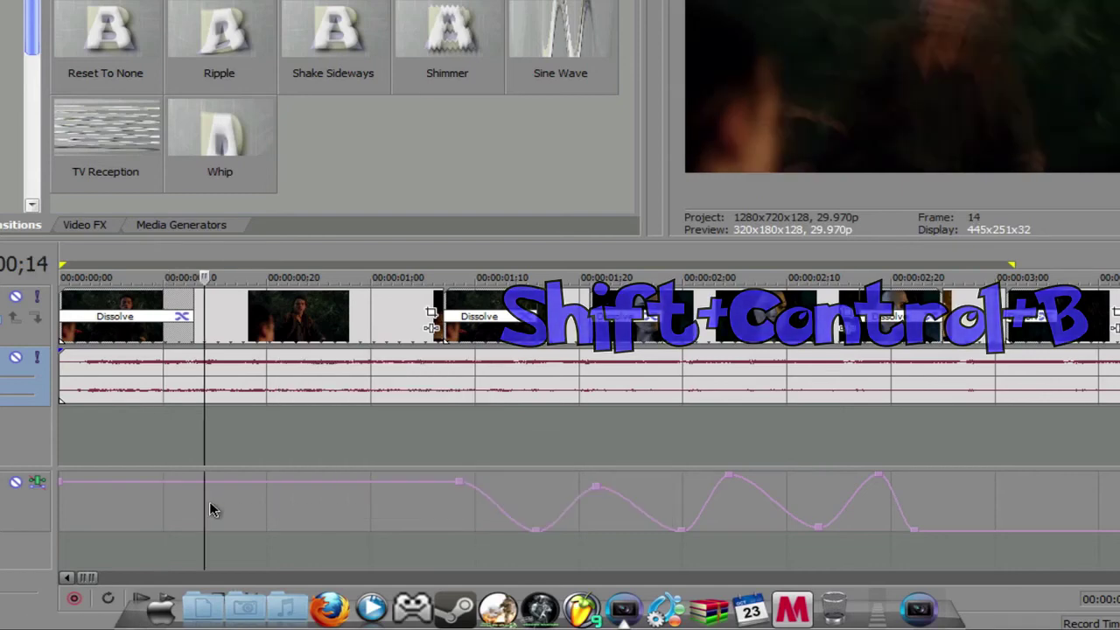